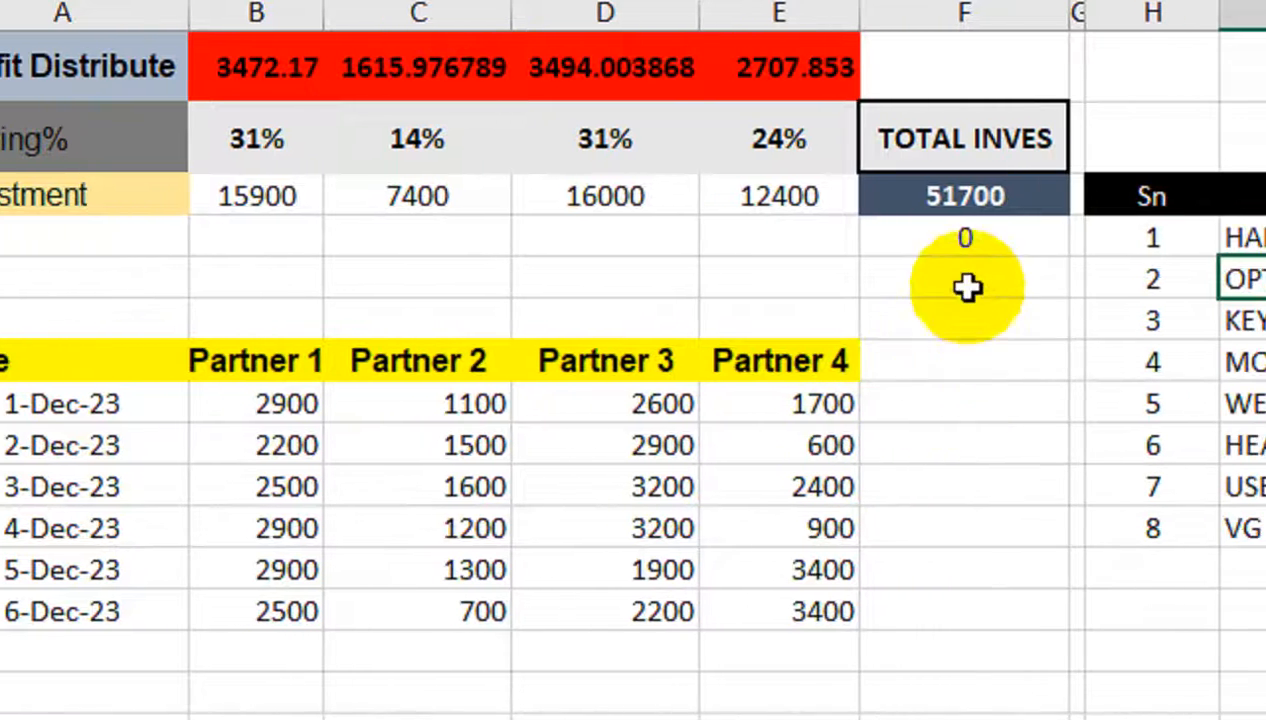
click(935, 200)
click(930, 239)
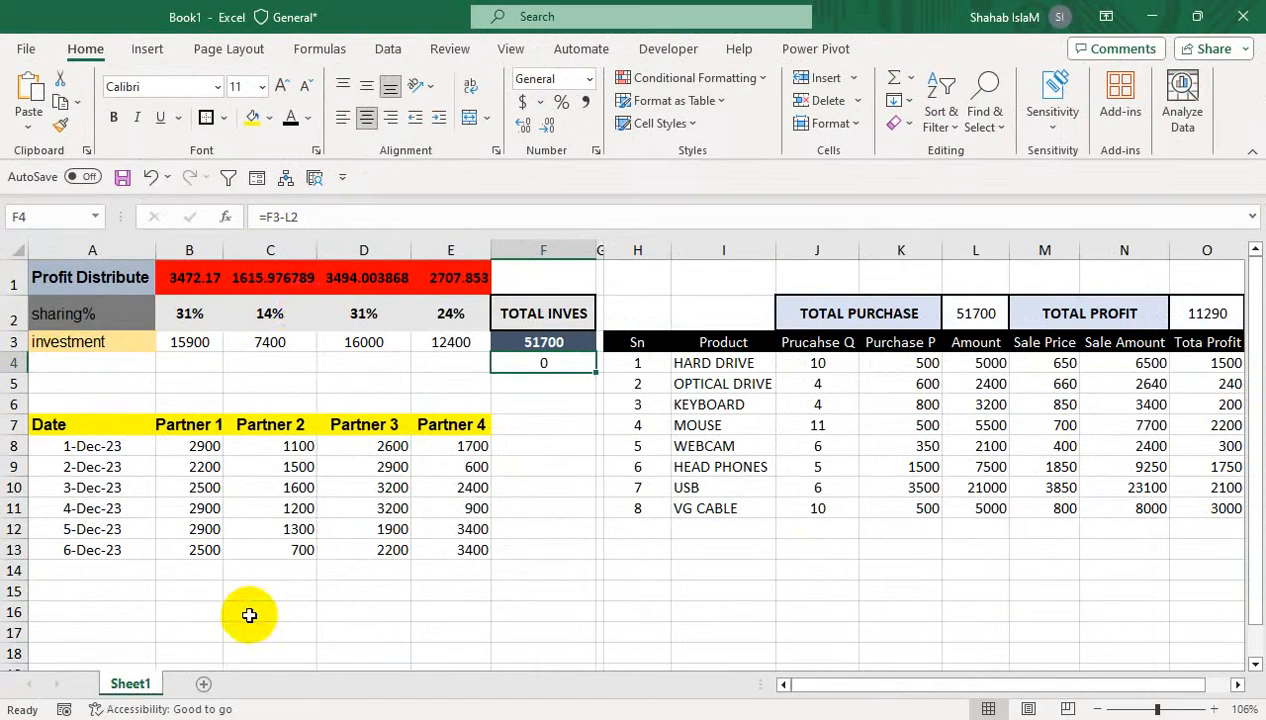
Add a new worksheet and enter the headers Date in A6 and P1 through P4 across B6:E6
click(206, 685)
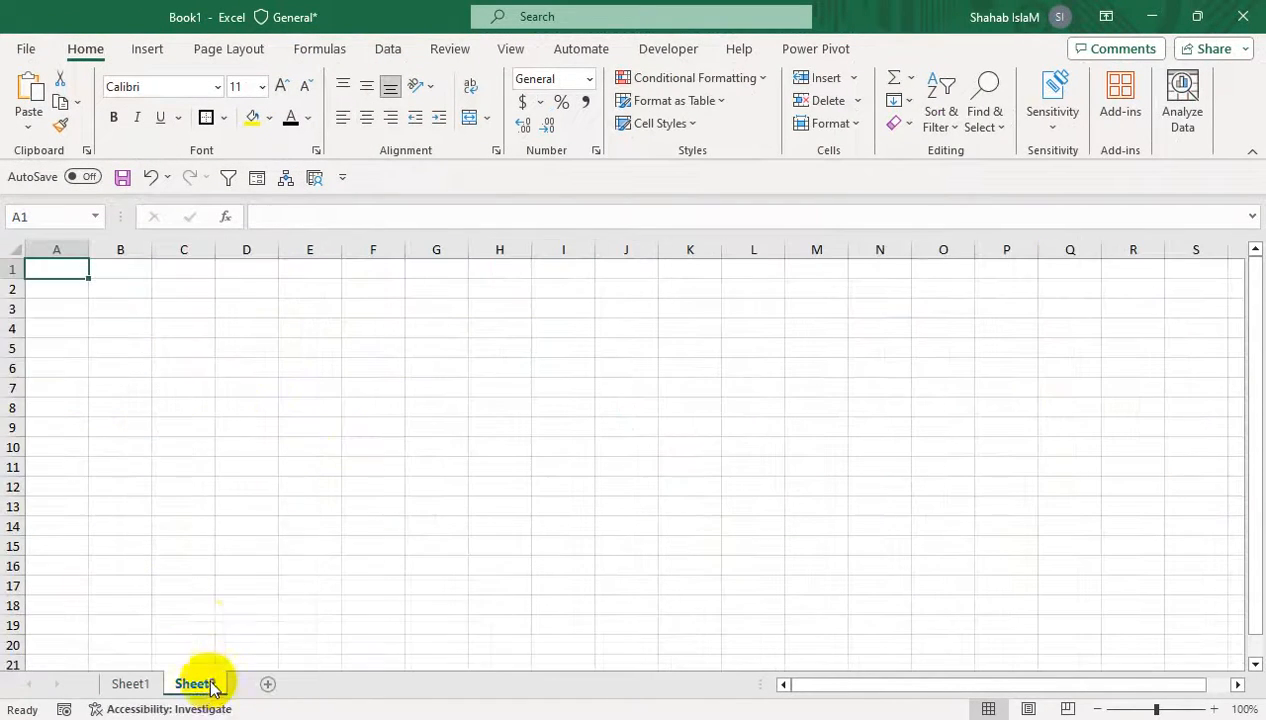
text(Date)
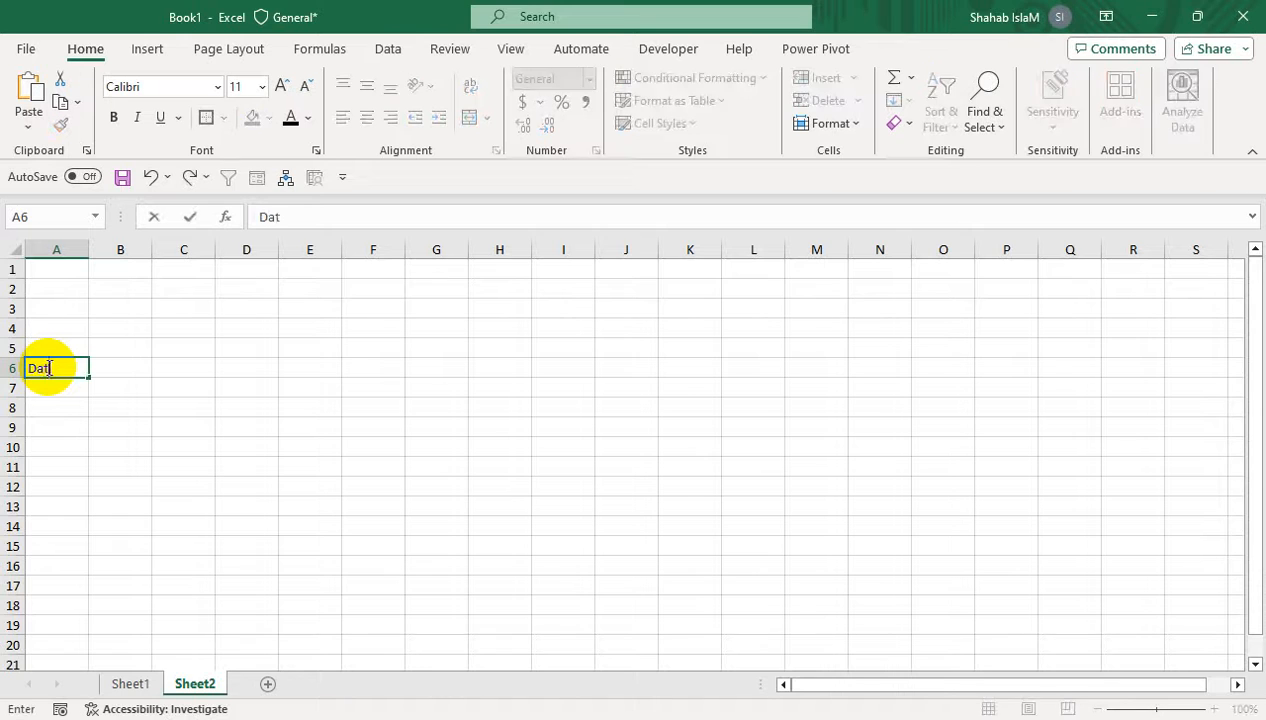
key(Tab)
text(P)
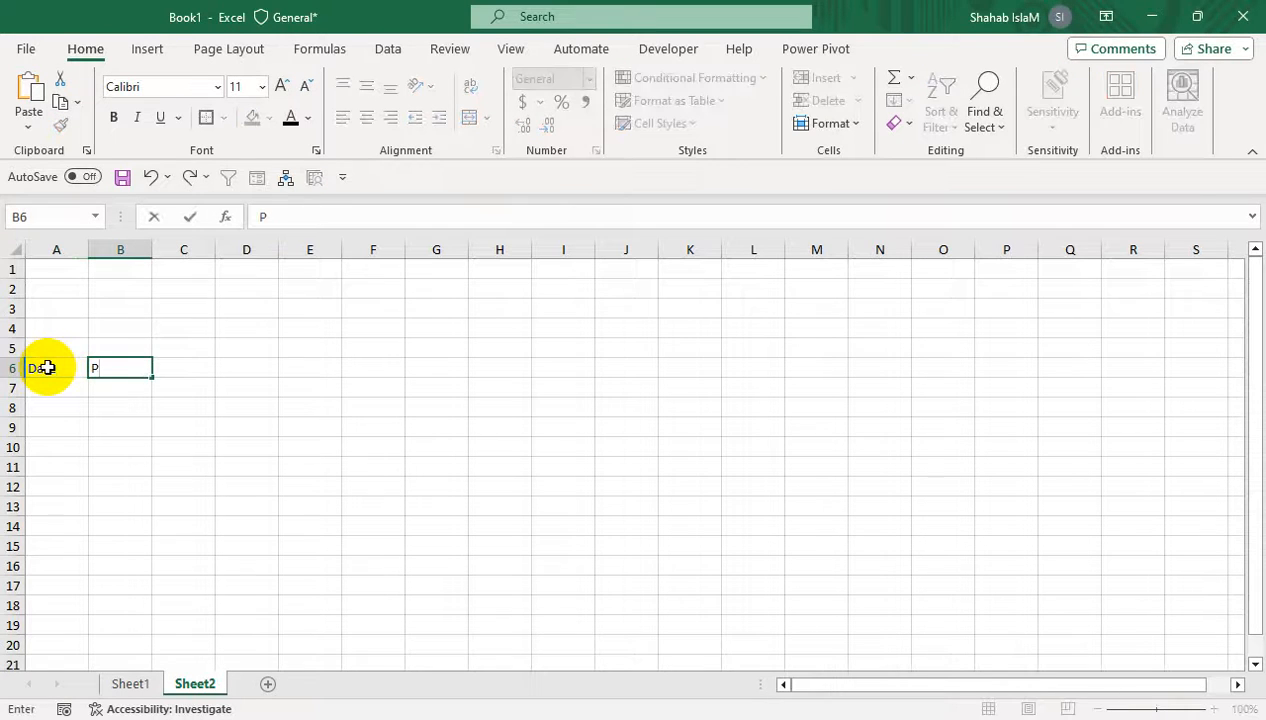
text(1)
key(Return)
click(140, 372)
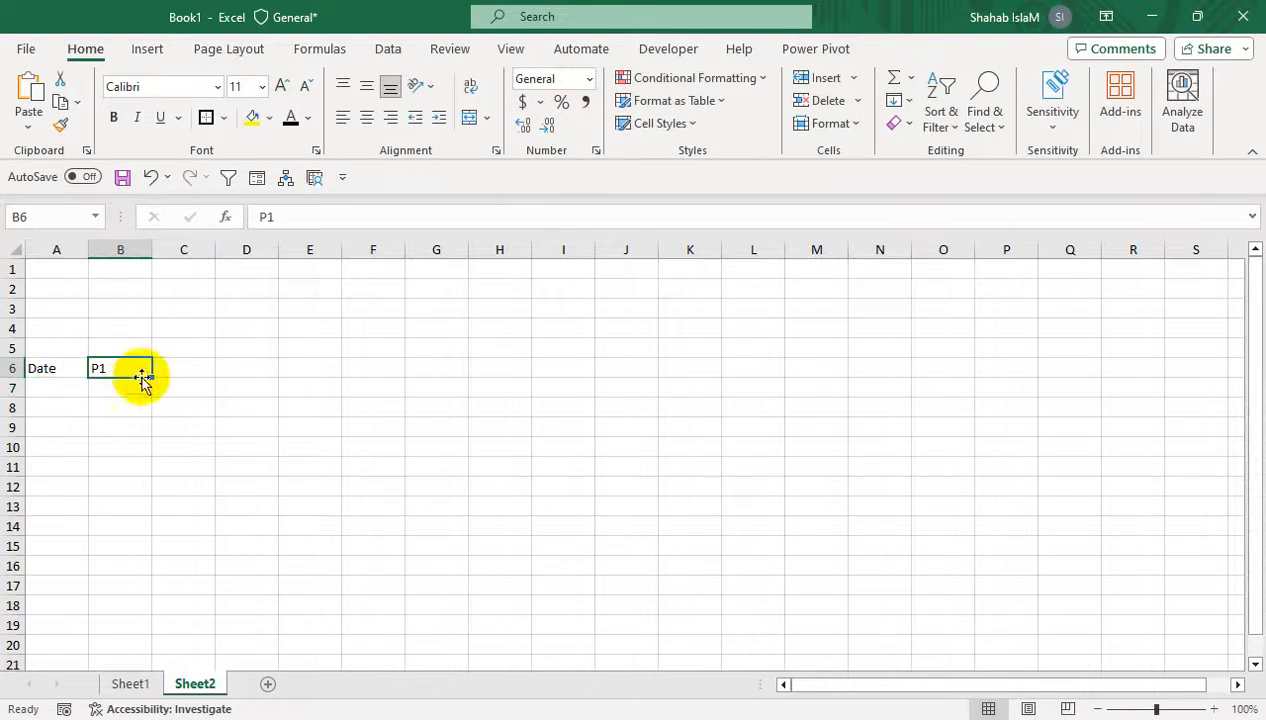
drag(152, 373, 335, 376)
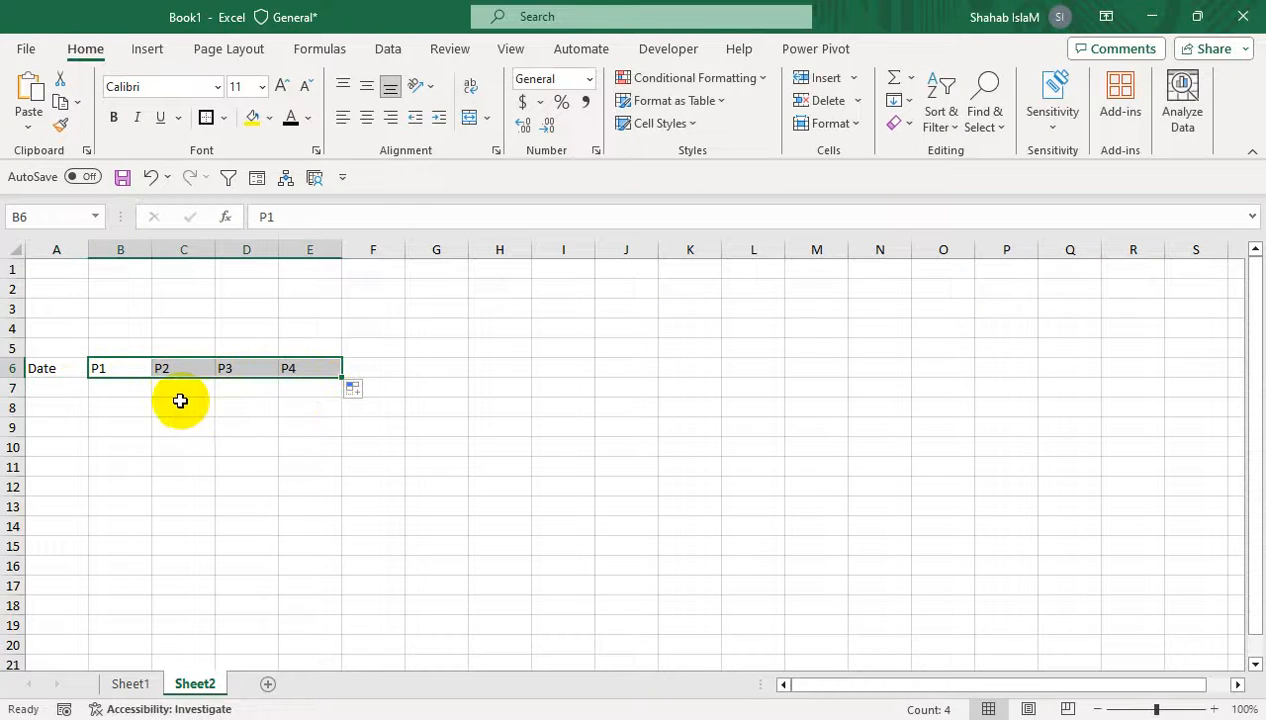
Enter the date 1-dec-23 in A7 and fill consecutive daily dates down to A14
click(43, 391)
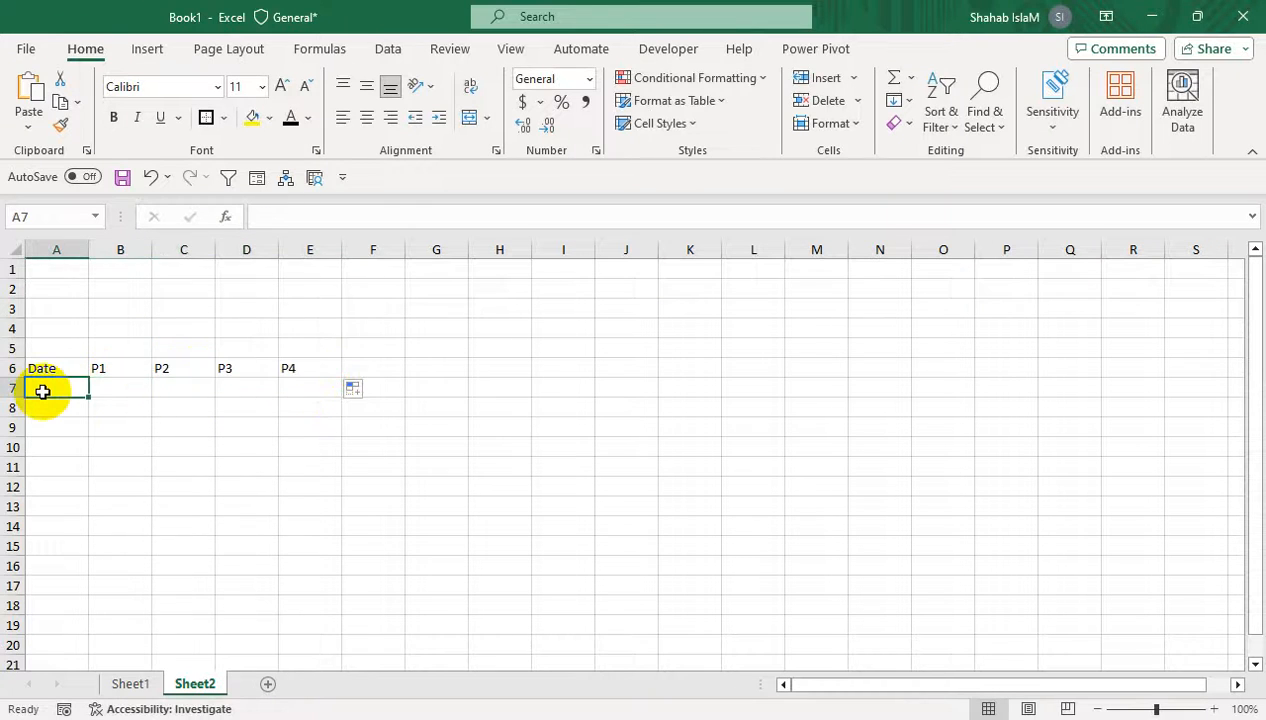
text(1-dec-23)
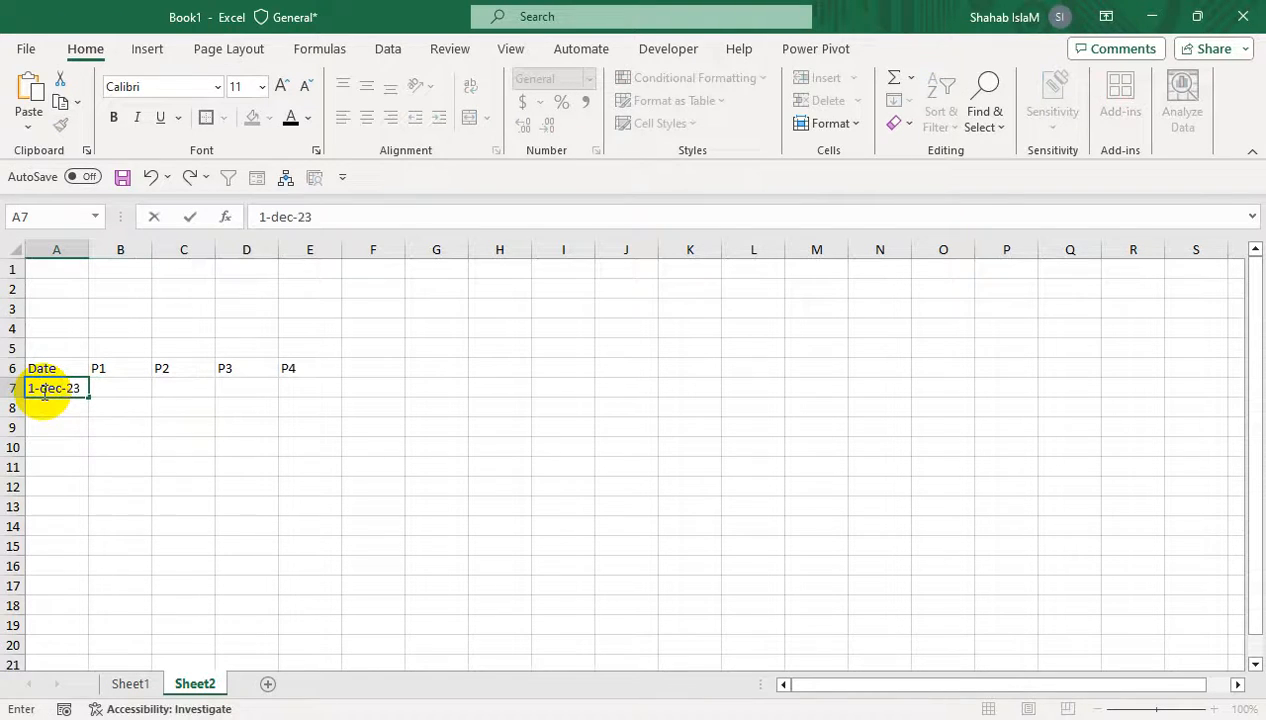
key(Return)
click(62, 392)
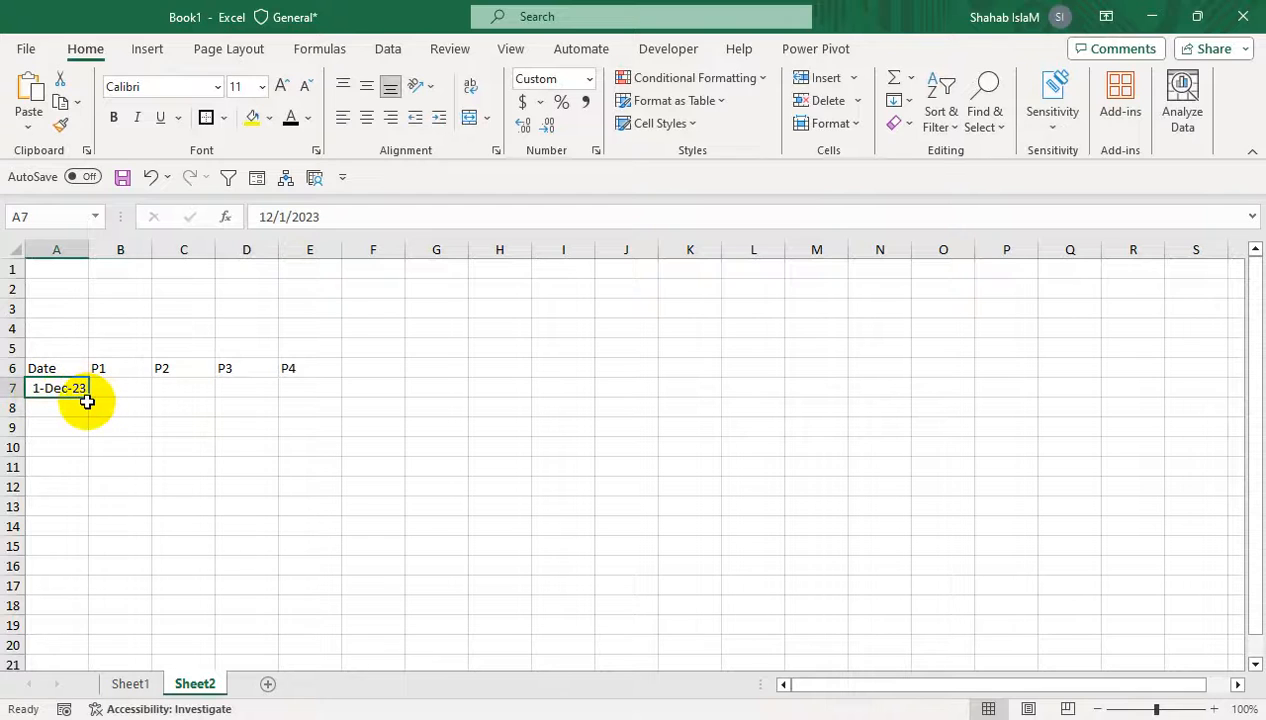
click(85, 394)
drag(90, 394, 90, 530)
Copy the partner amounts in B8:E13 of Sheet1 to B7 on Sheet2 and clear the surplus dates in A13:A14
click(132, 685)
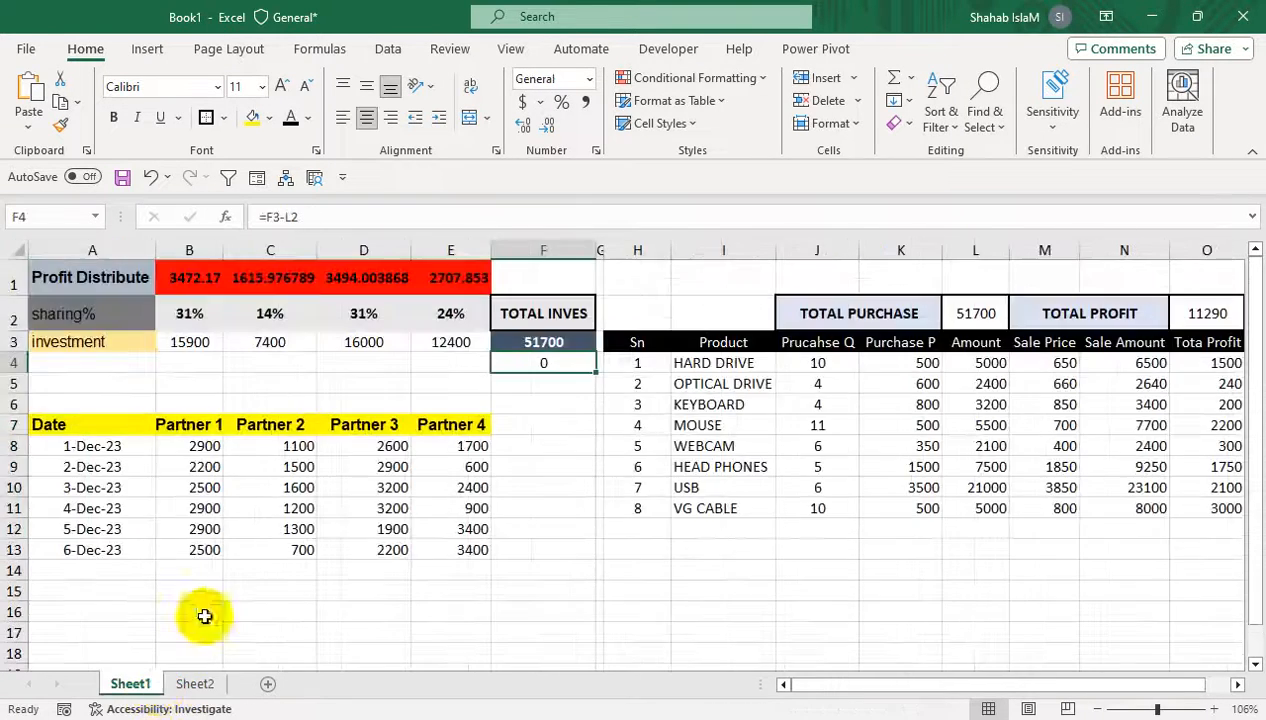
drag(203, 447, 421, 549)
key(ctrl+c)
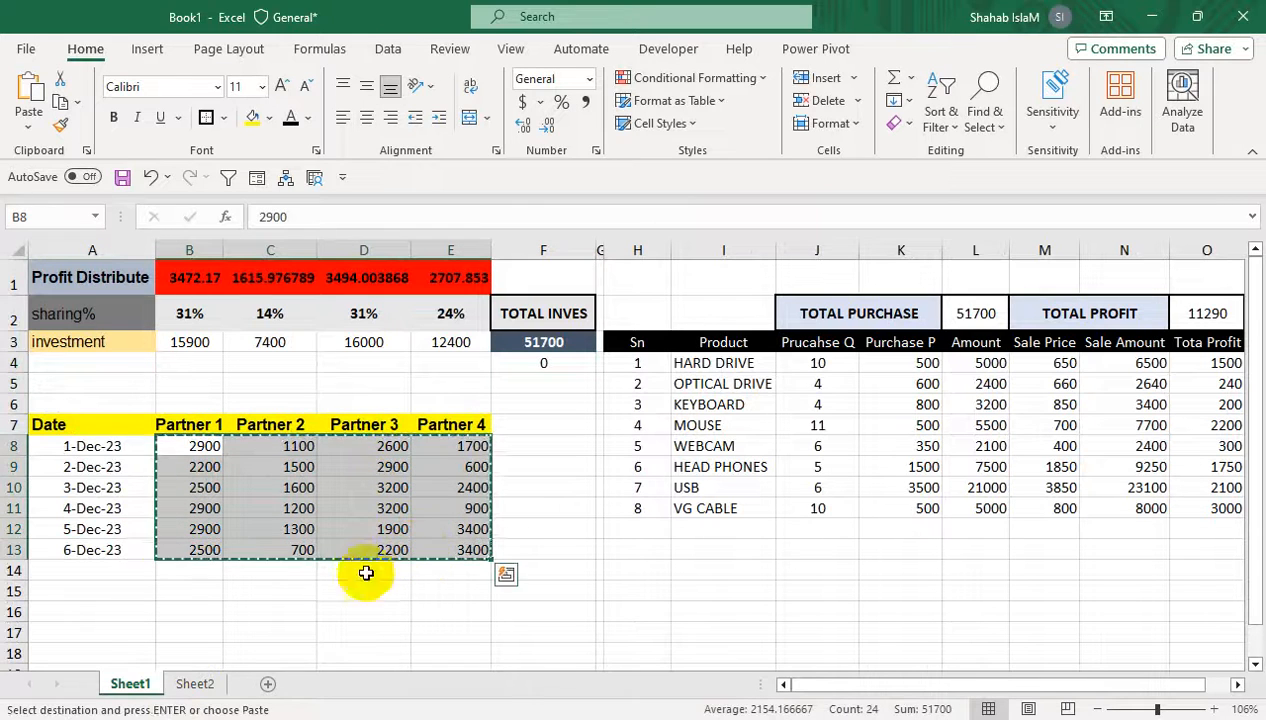
click(195, 685)
click(136, 396)
key(ctrl+v)
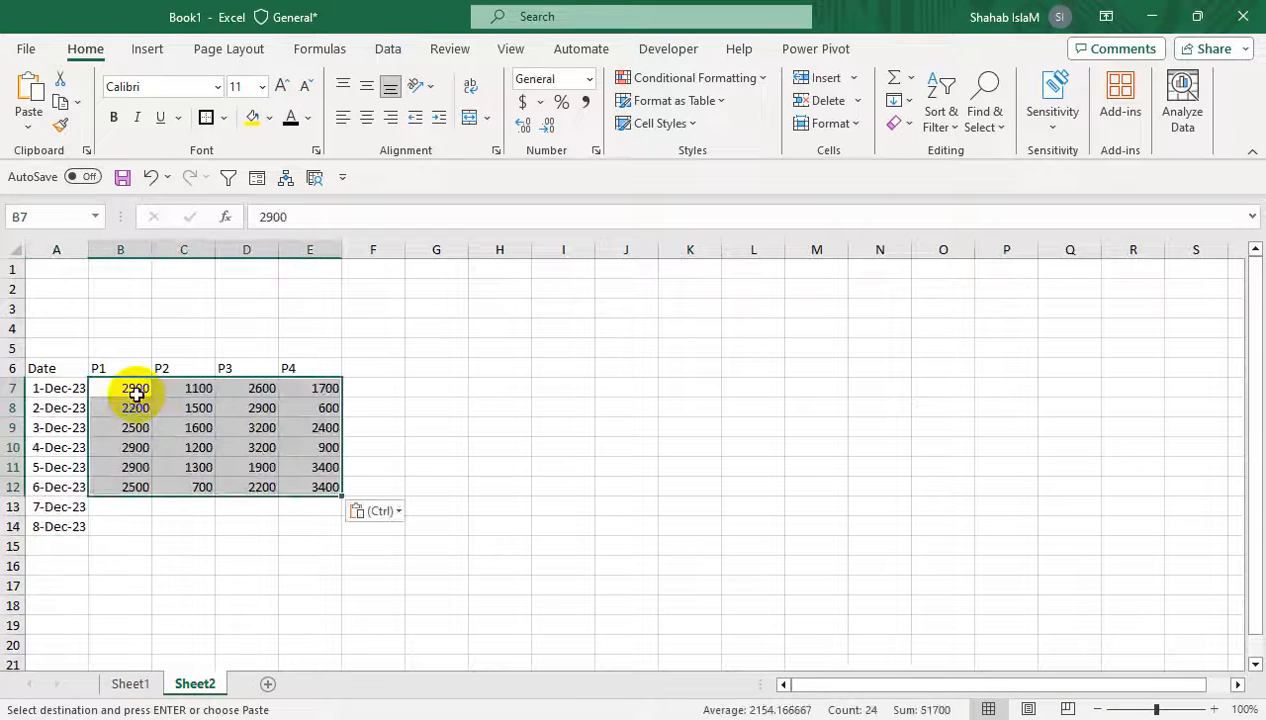
drag(80, 508, 80, 530)
key(Delete)
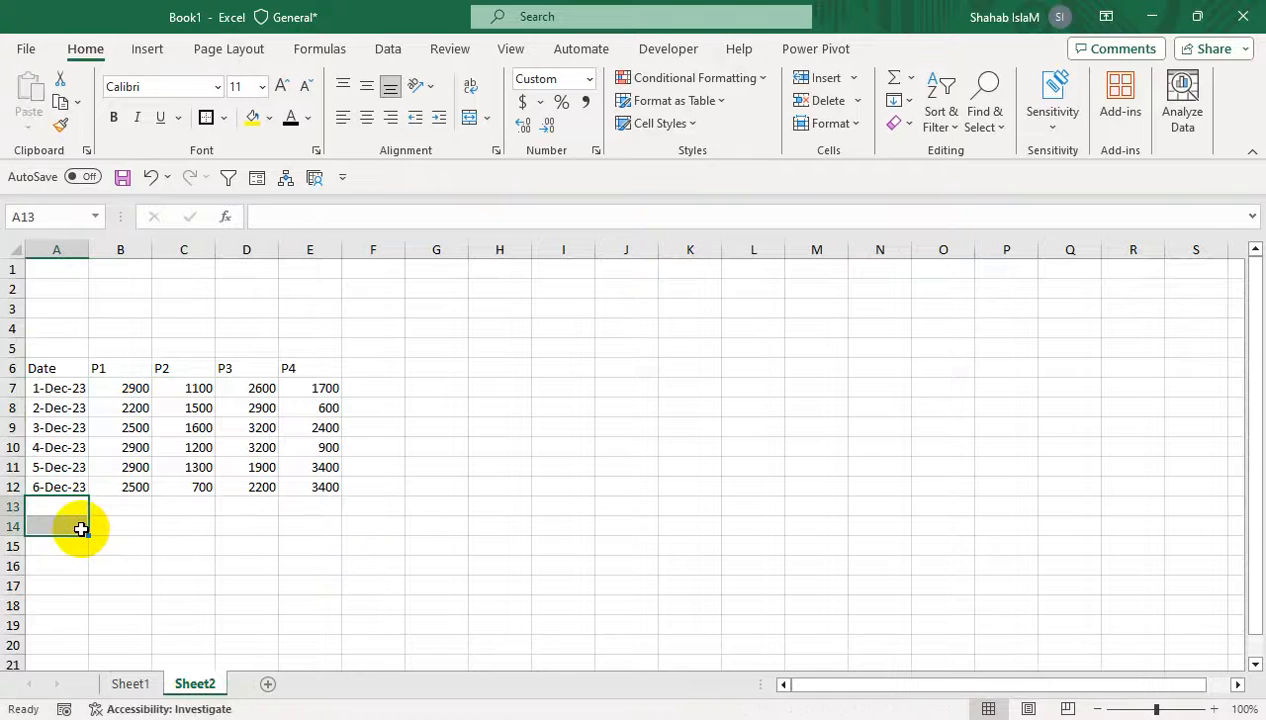
Format the header row A6:E6 with yellow fill, centred alignment and bold text
drag(45, 368, 309, 368)
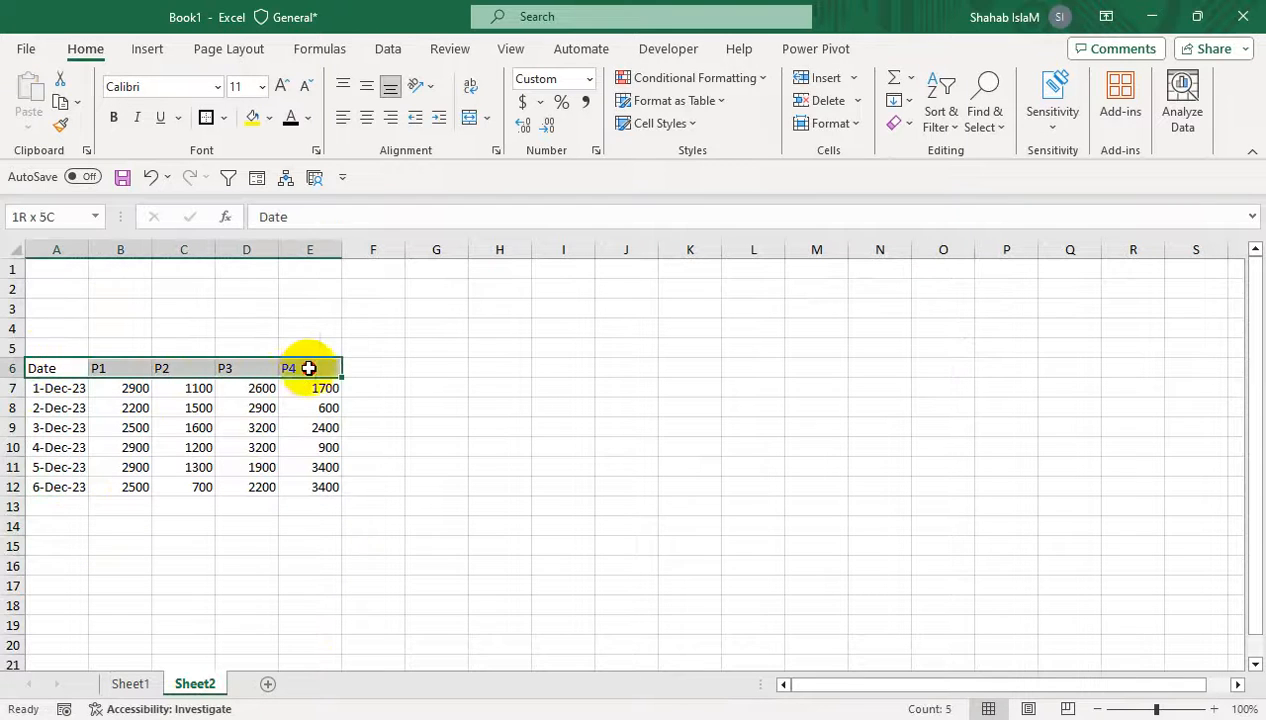
click(253, 117)
click(366, 117)
click(113, 117)
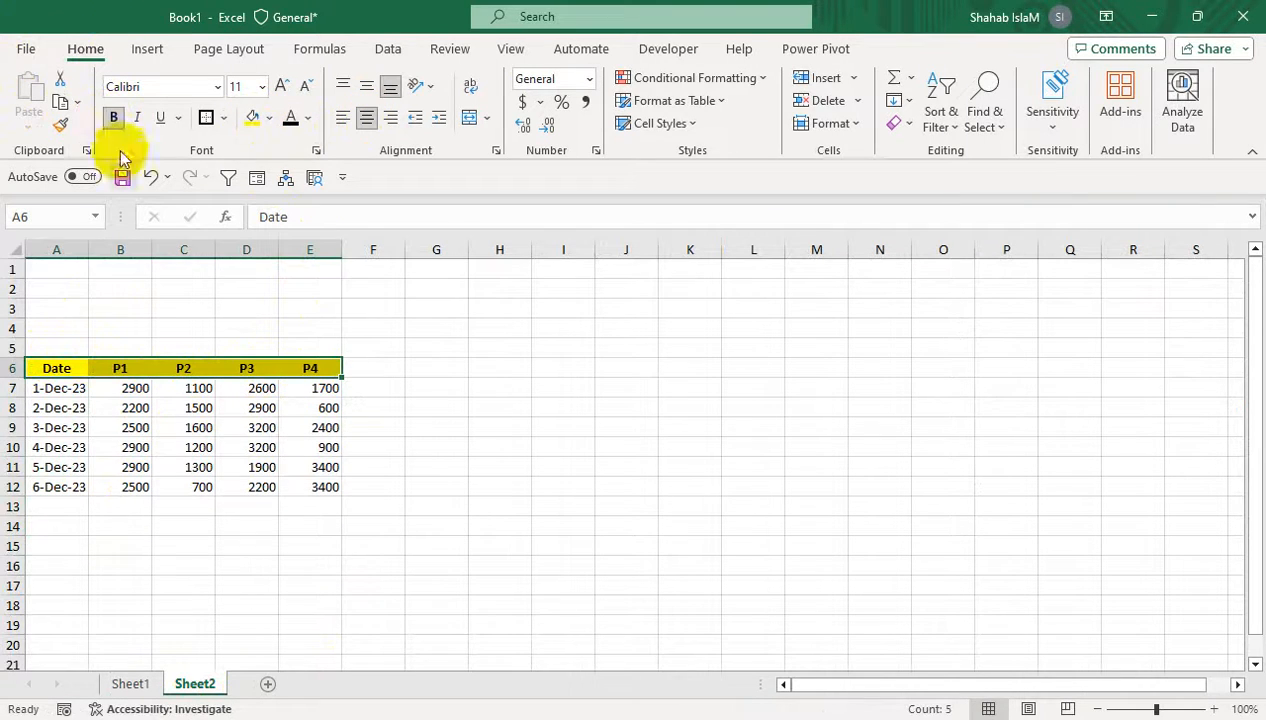
Label A5 as TOTAL and enter =SUM(B7:B1048576) in B5 to total the P1 column
click(60, 318)
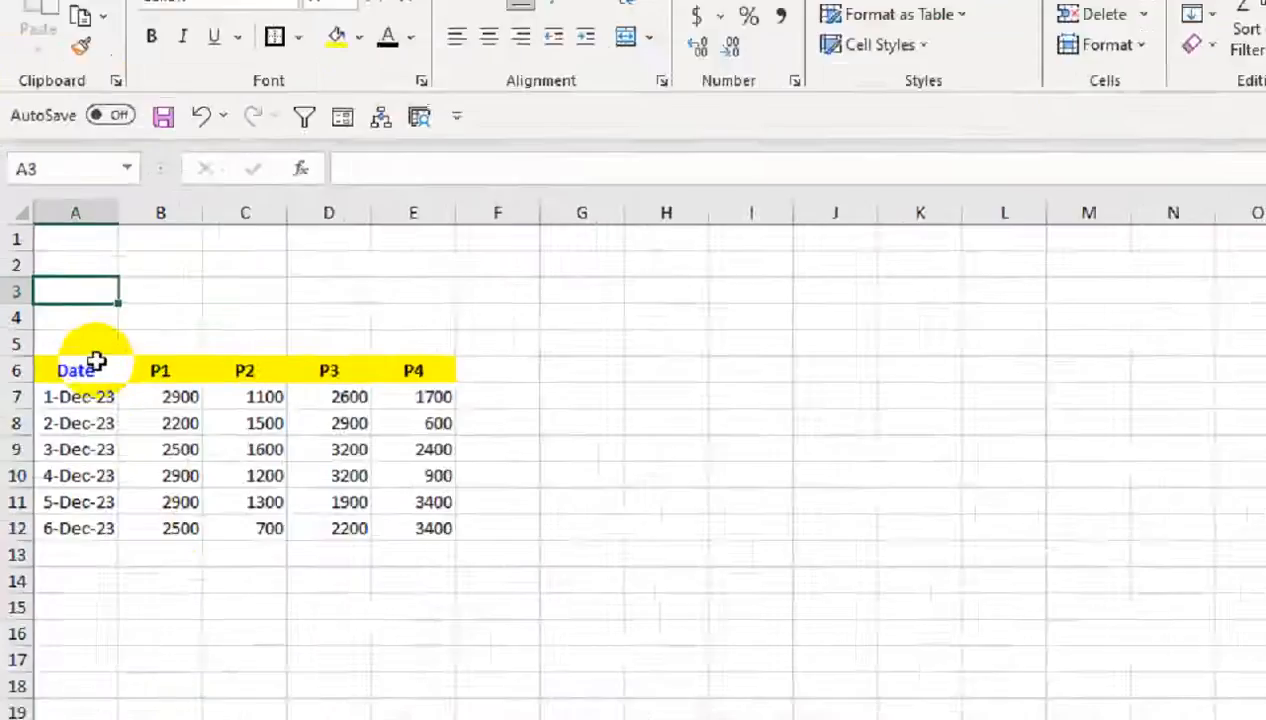
click(67, 347)
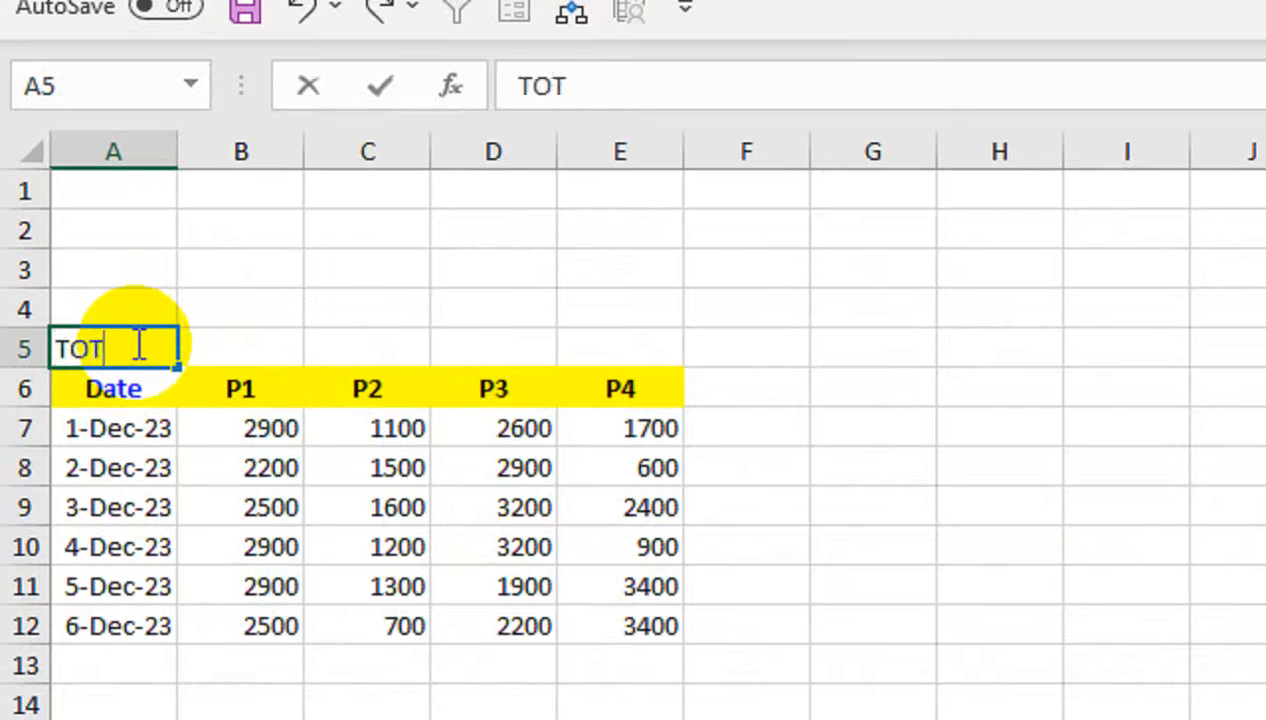
key(Tab)
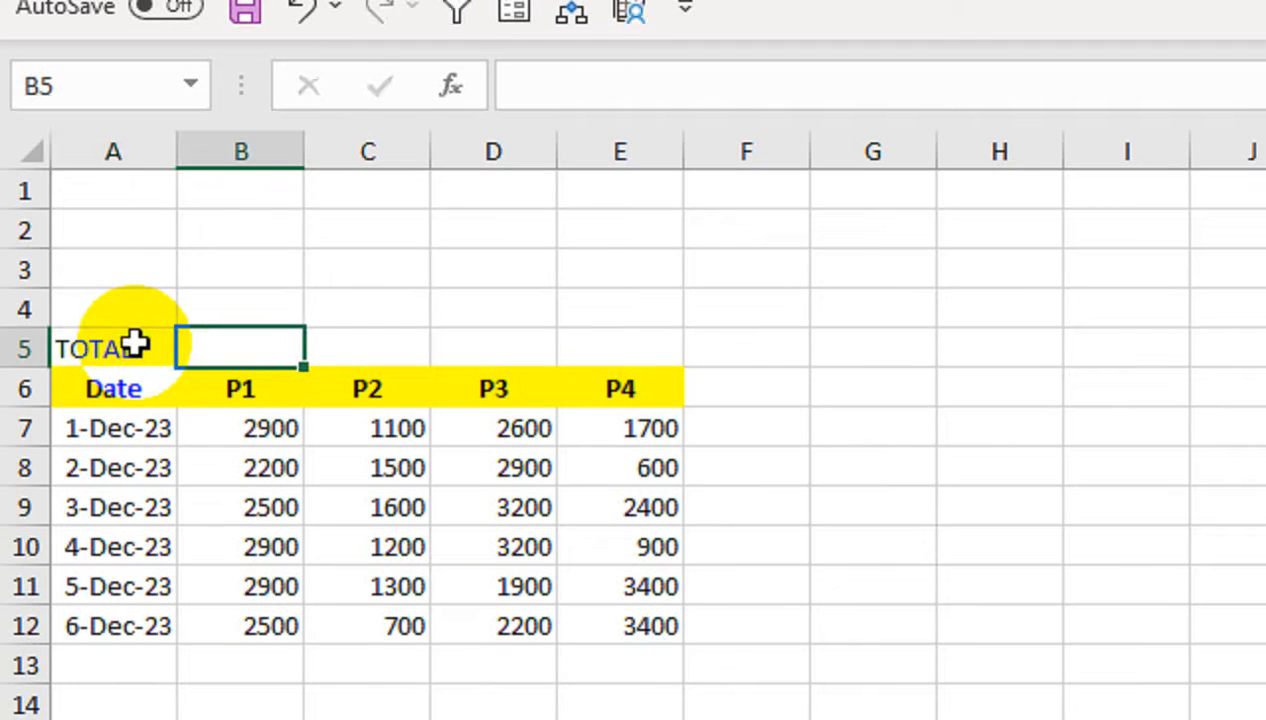
text(=SUM()
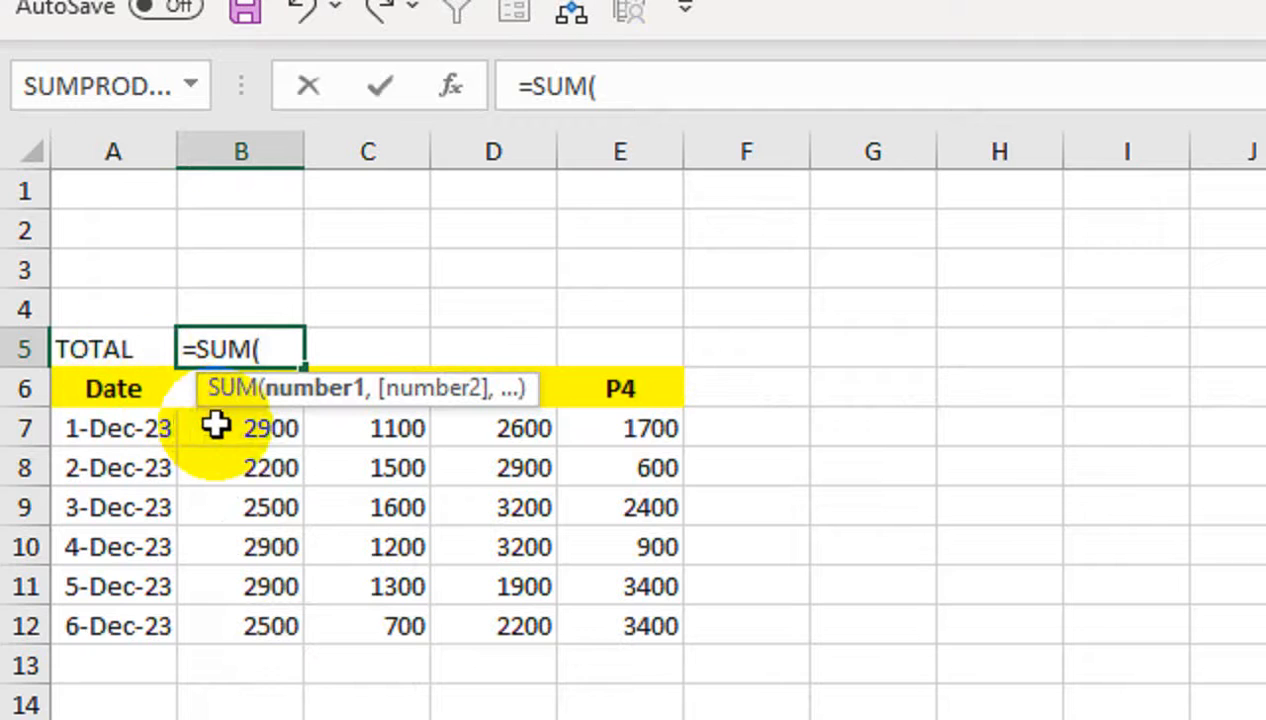
click(217, 424)
key(ctrl+shift+Down)
key(ctrl+shift+Down)
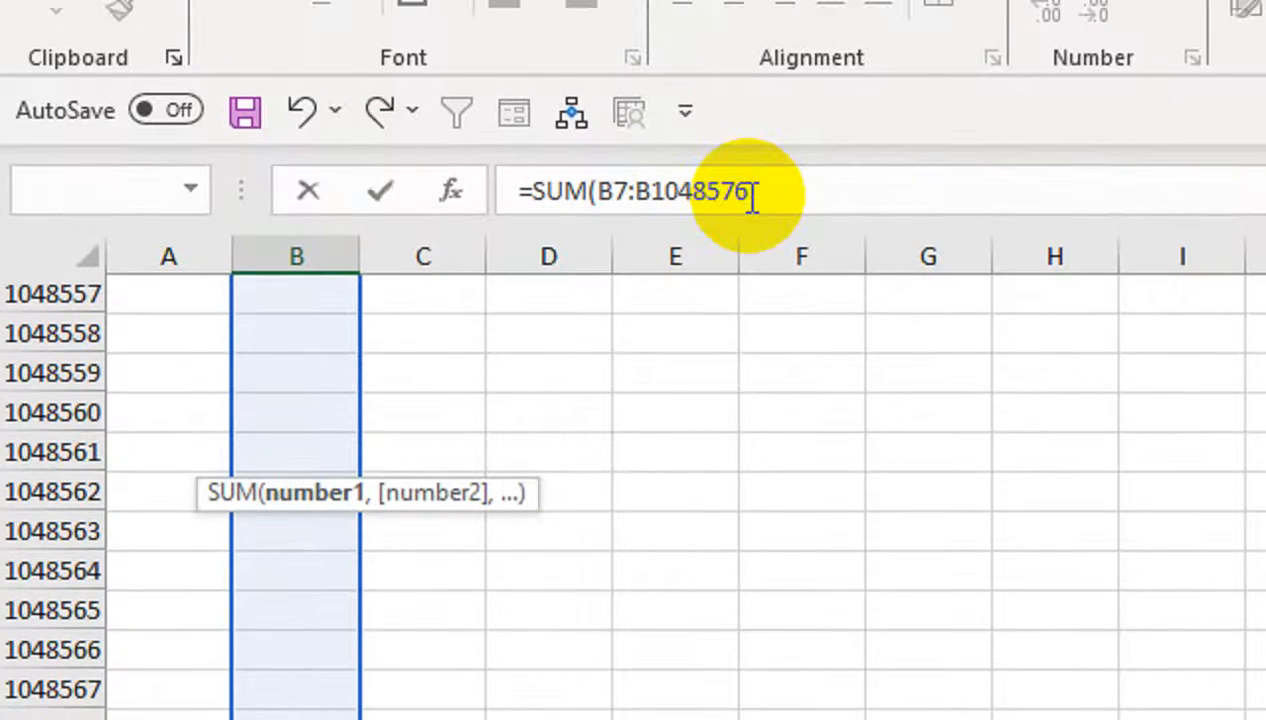
text())
key(Return)
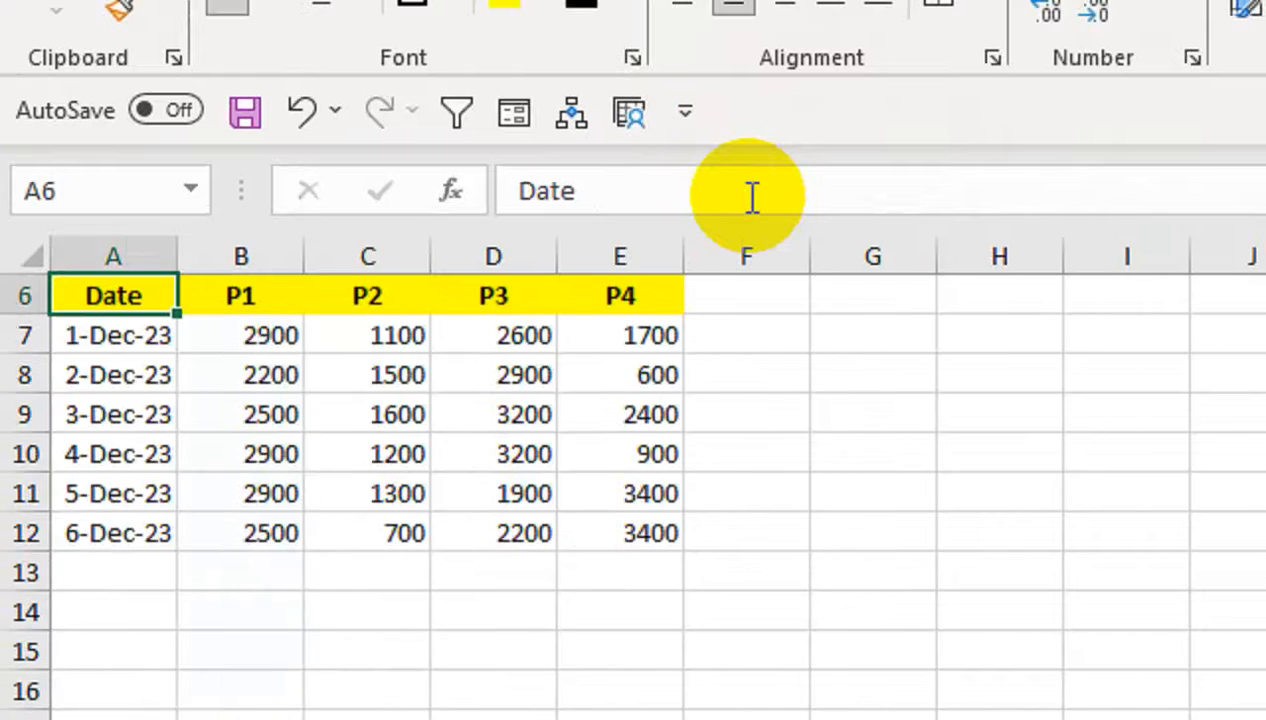
Fill the total formula from B5 across to E5 for the other partners
drag(591, 389, 522, 201)
click(277, 416)
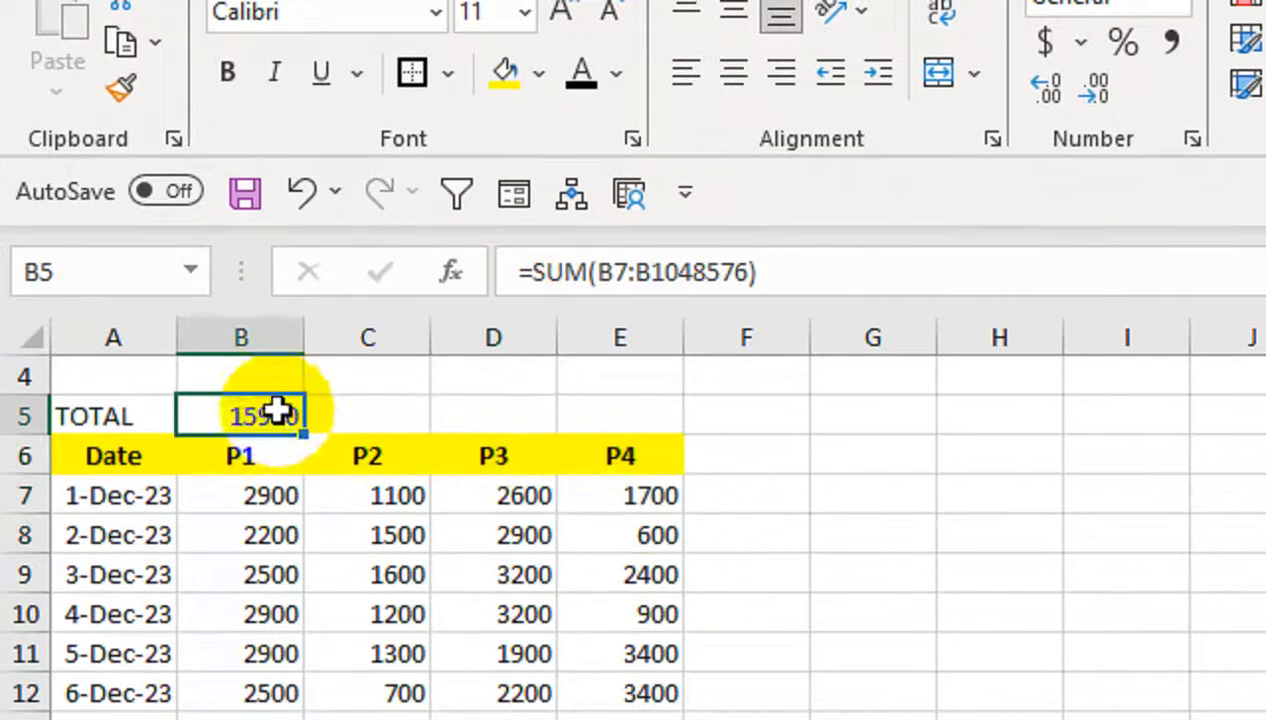
drag(345, 416, 353, 274)
click(272, 523)
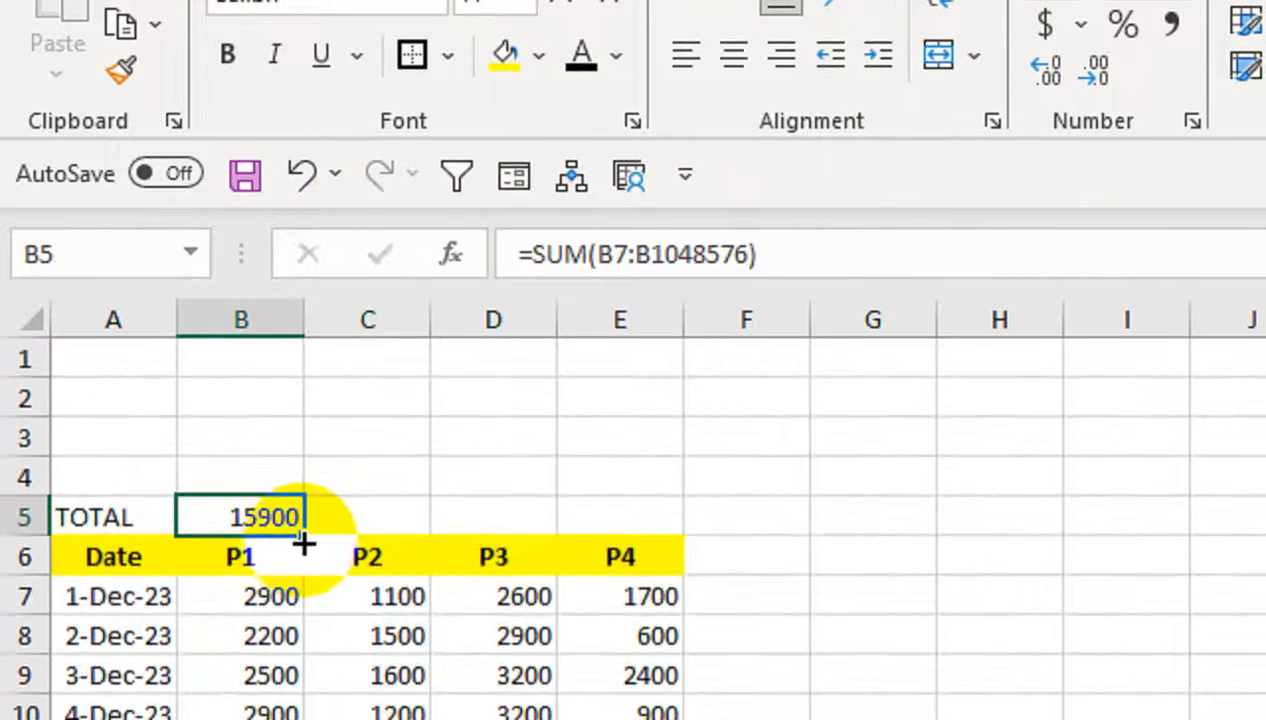
drag(303, 553, 709, 546)
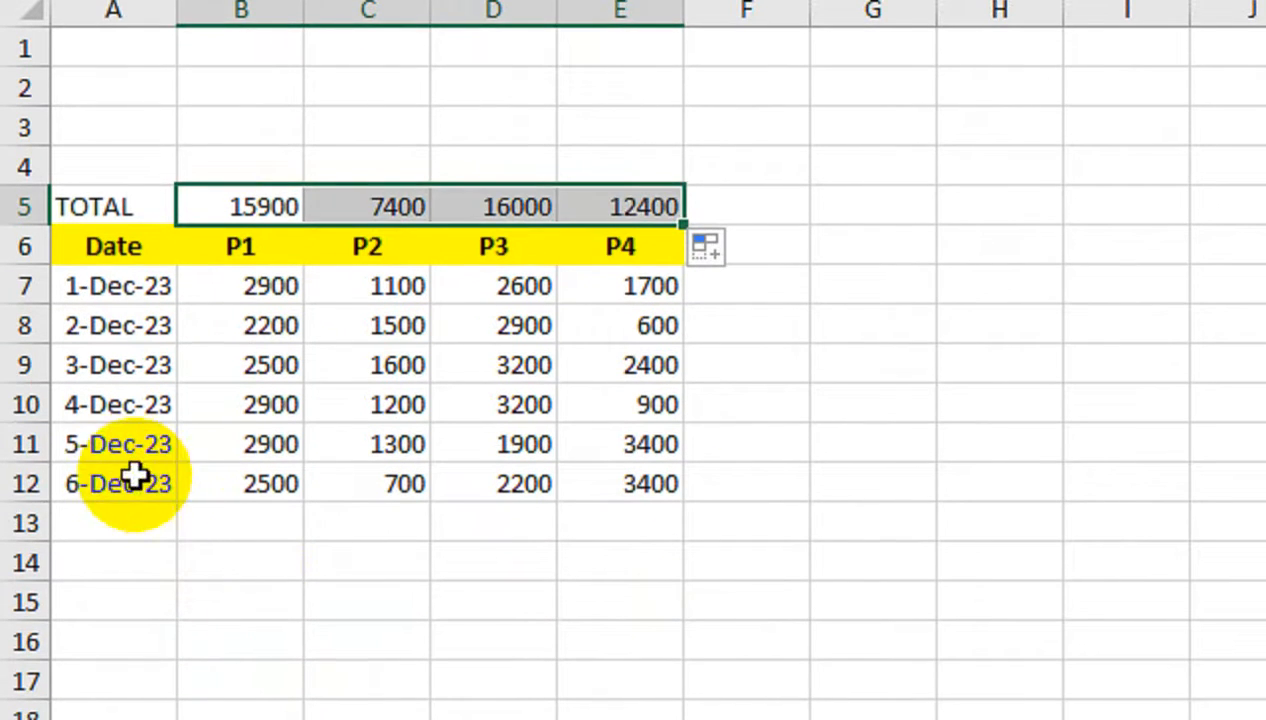
Add a 7-Dec-23 row in row 13 with amounts 1500, 2500, 3500 and 4000 for P1 to P4
click(135, 480)
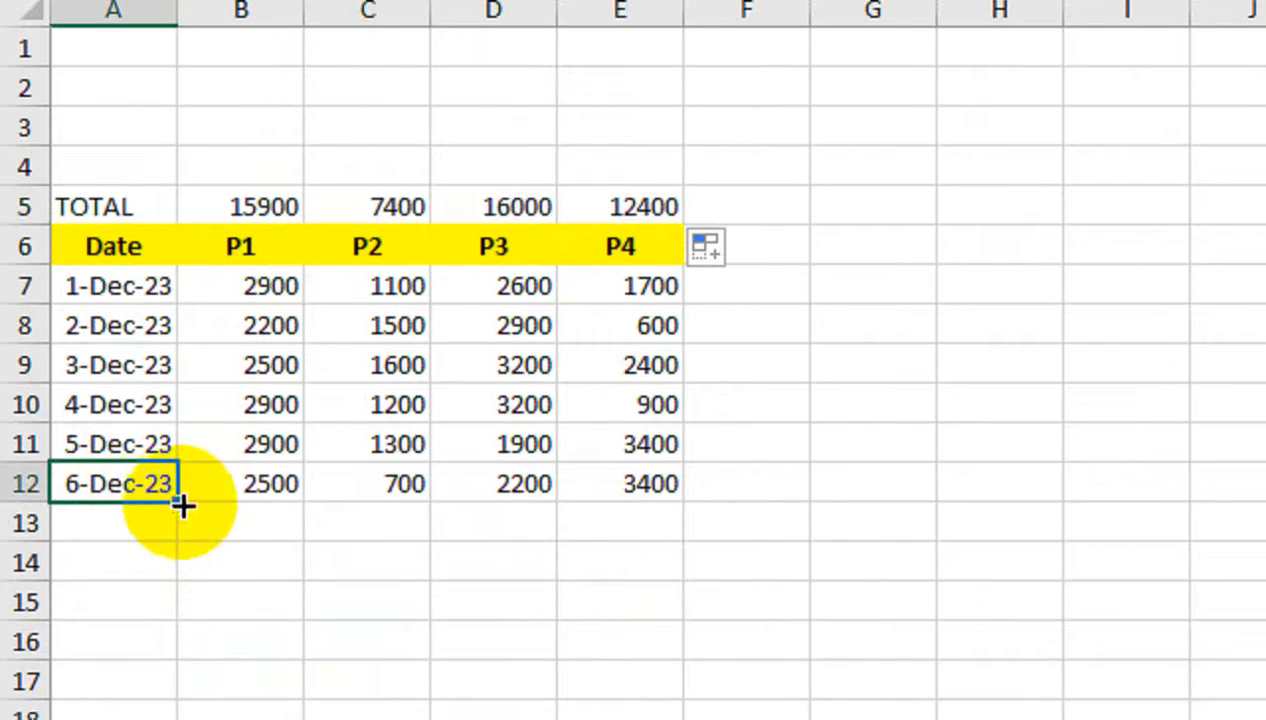
drag(179, 503, 181, 530)
click(274, 537)
text(1500)
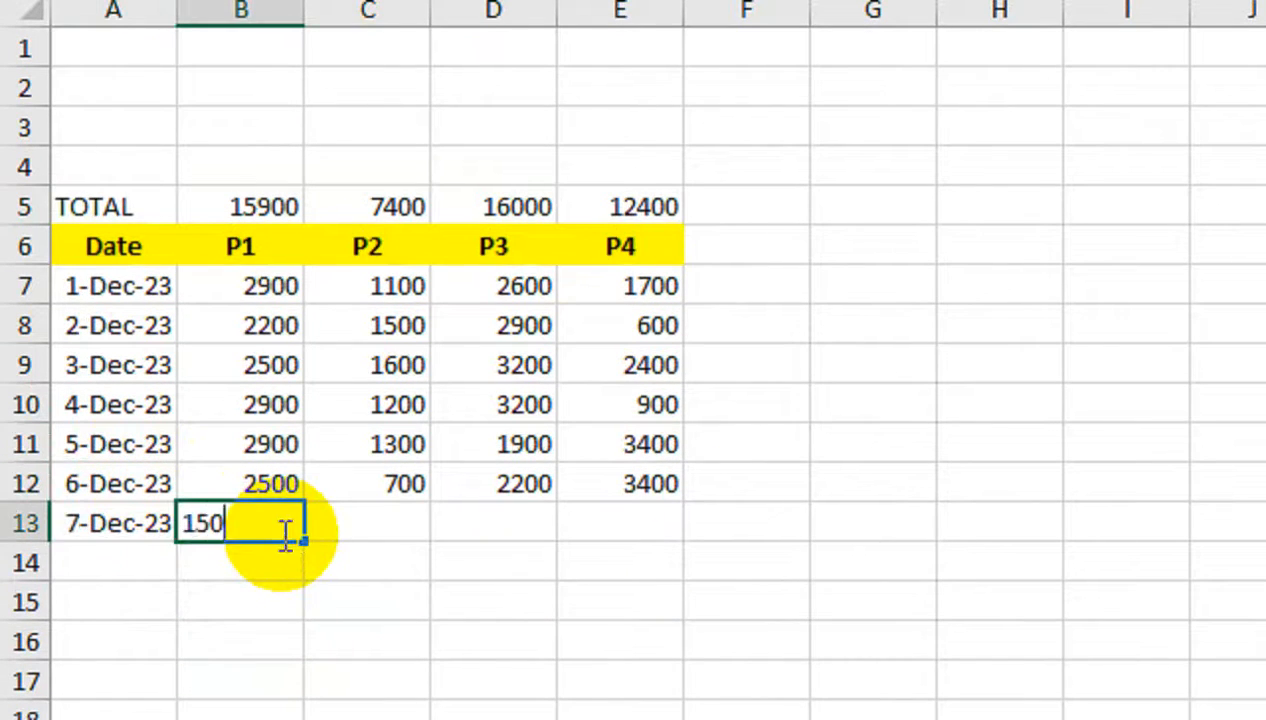
key(Tab)
text(2)
key(Tab)
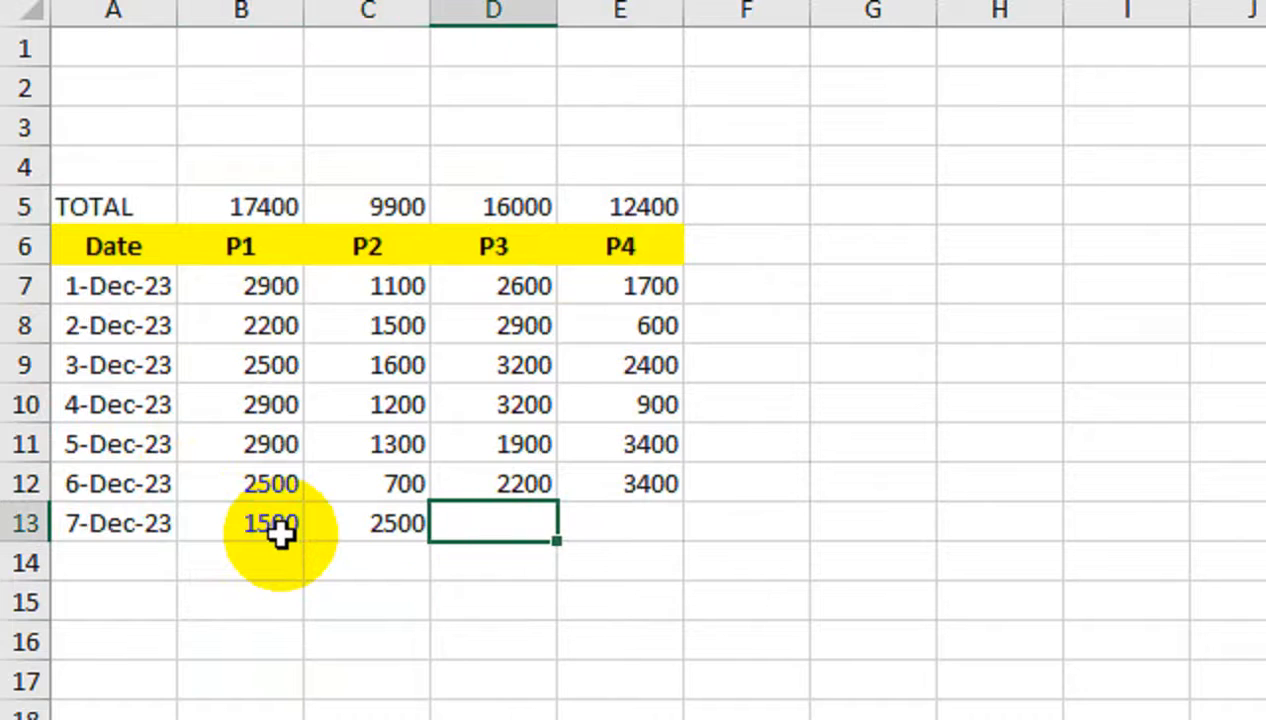
text(3500)
key(Tab)
text(4)
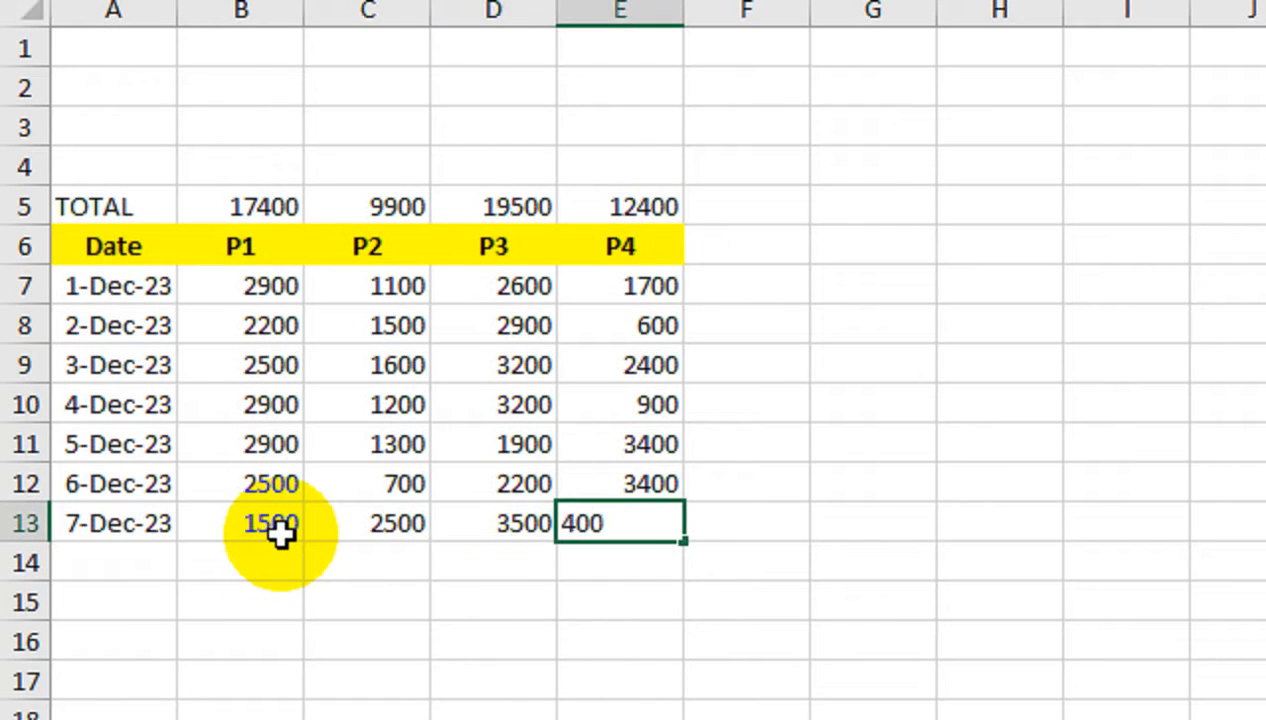
key(Tab)
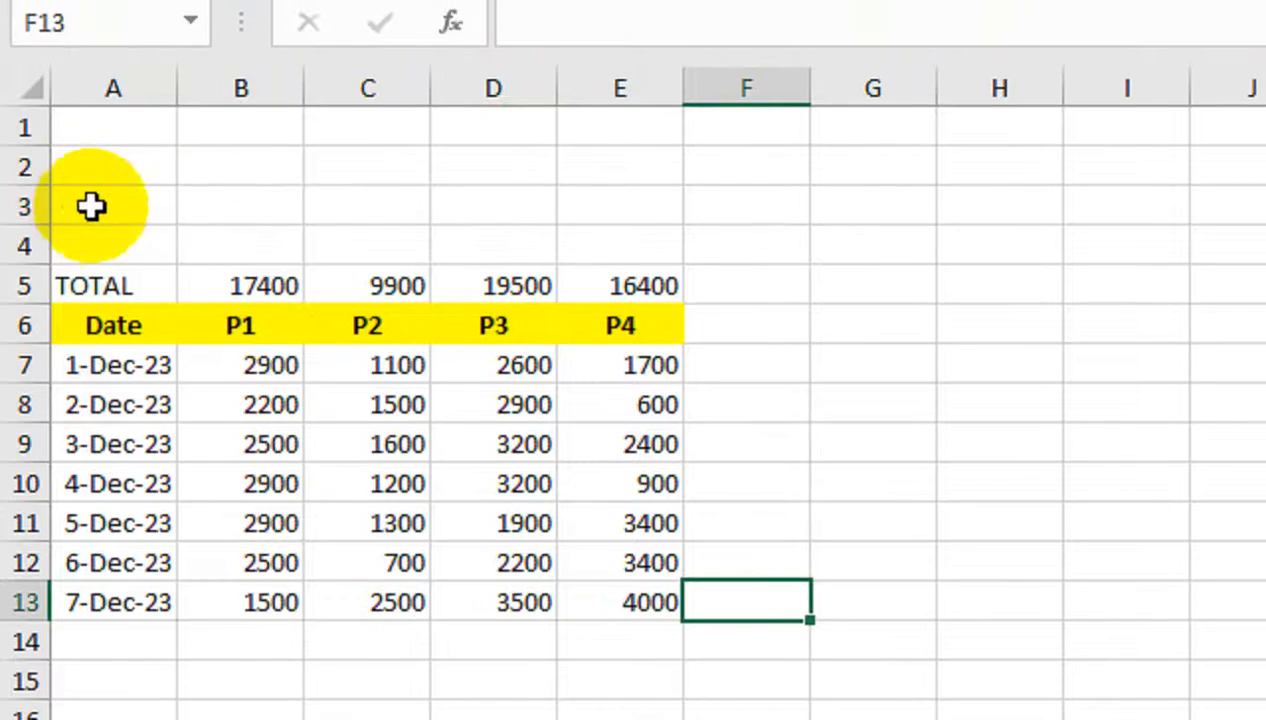
Enter the label Percent Sharing in A3 and widen column A to fit it
click(99, 127)
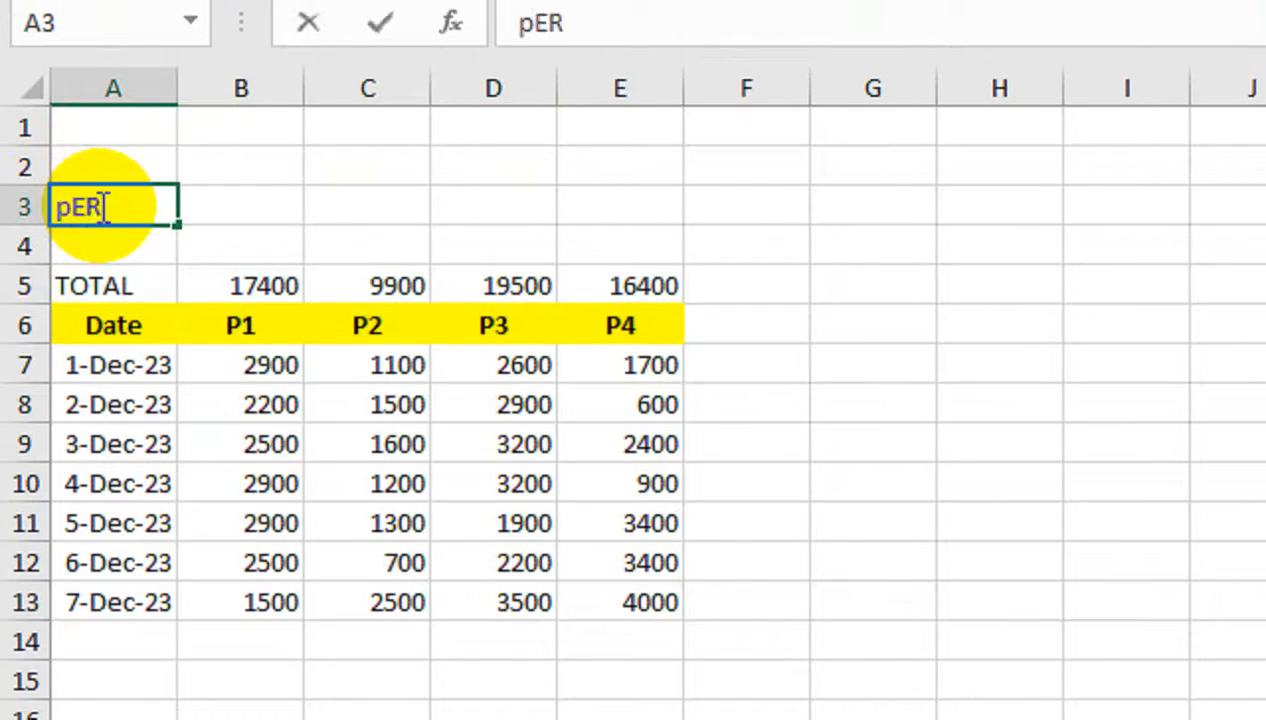
text(pERCENT)
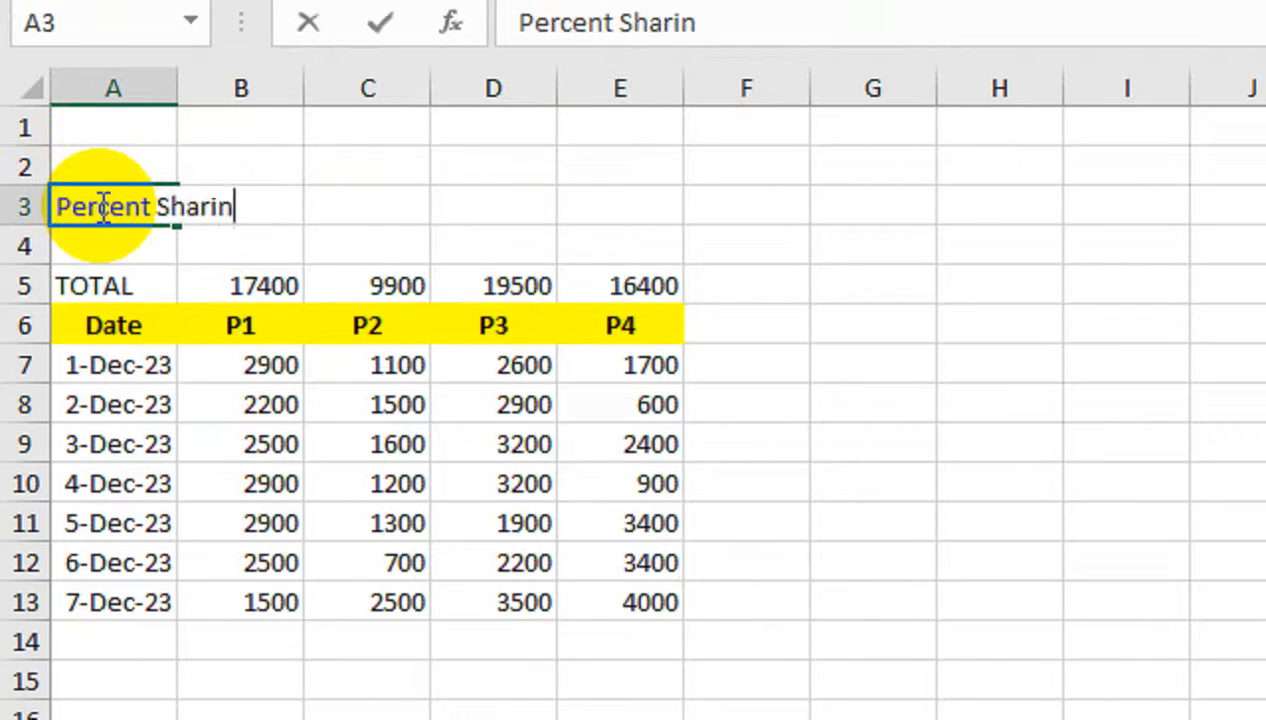
key(Return)
click(100, 207)
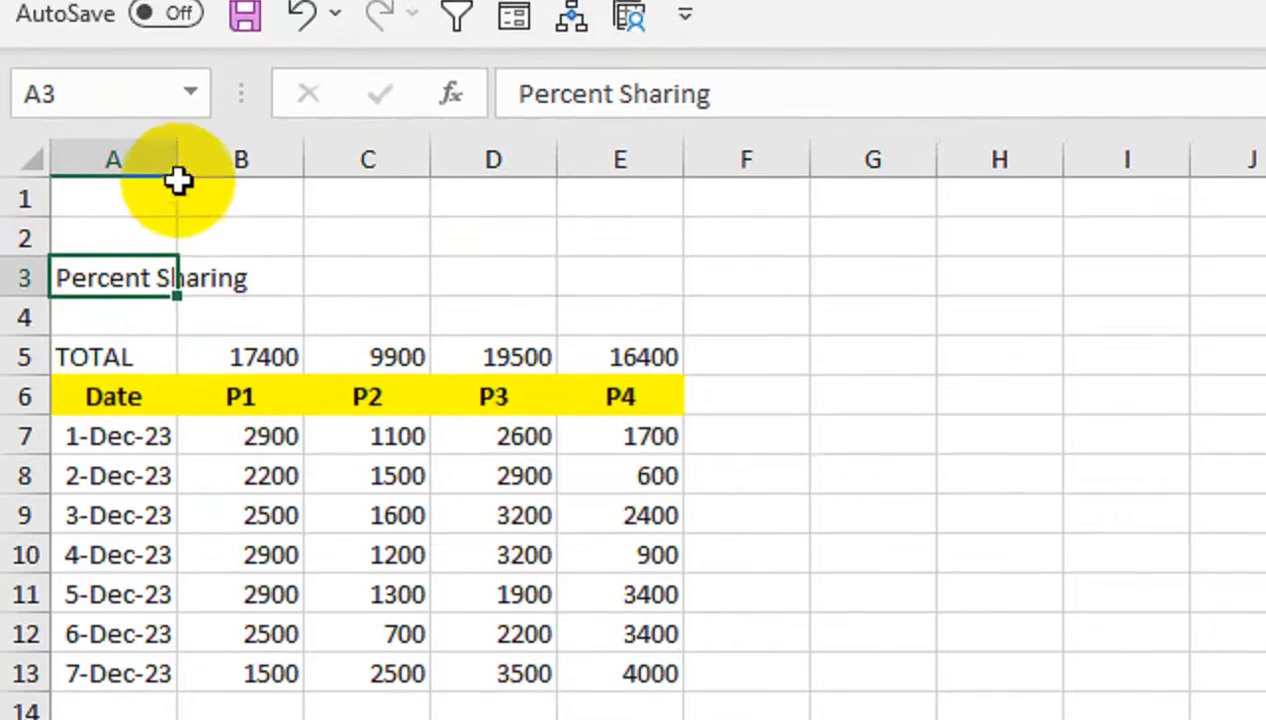
drag(178, 180, 257, 178)
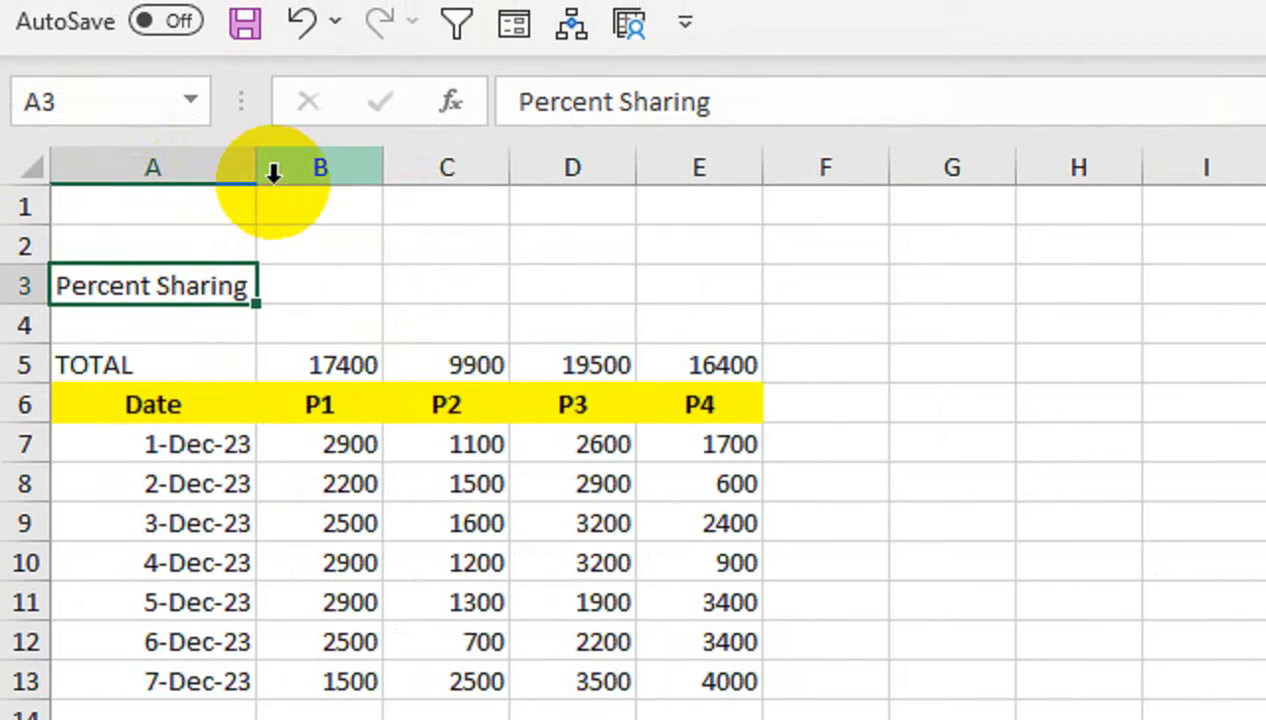
Enter the label T- INVESTMENT in F4, beside the partner totals
click(322, 280)
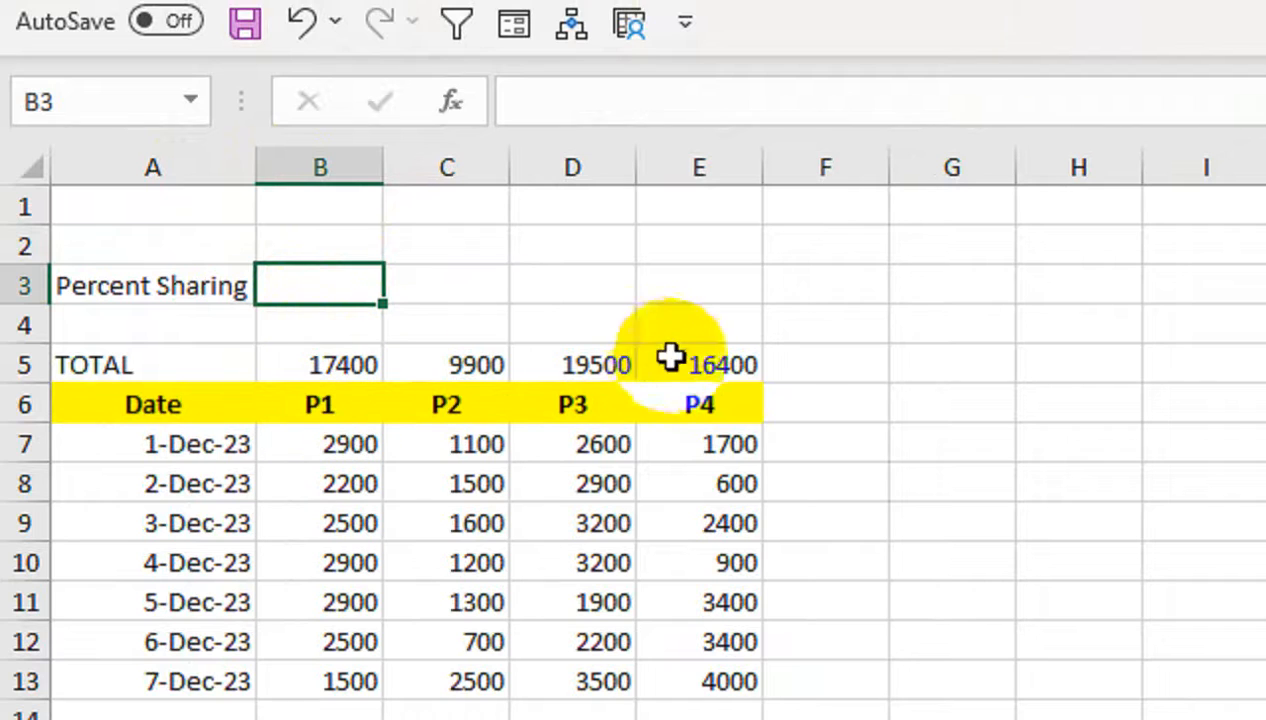
click(815, 360)
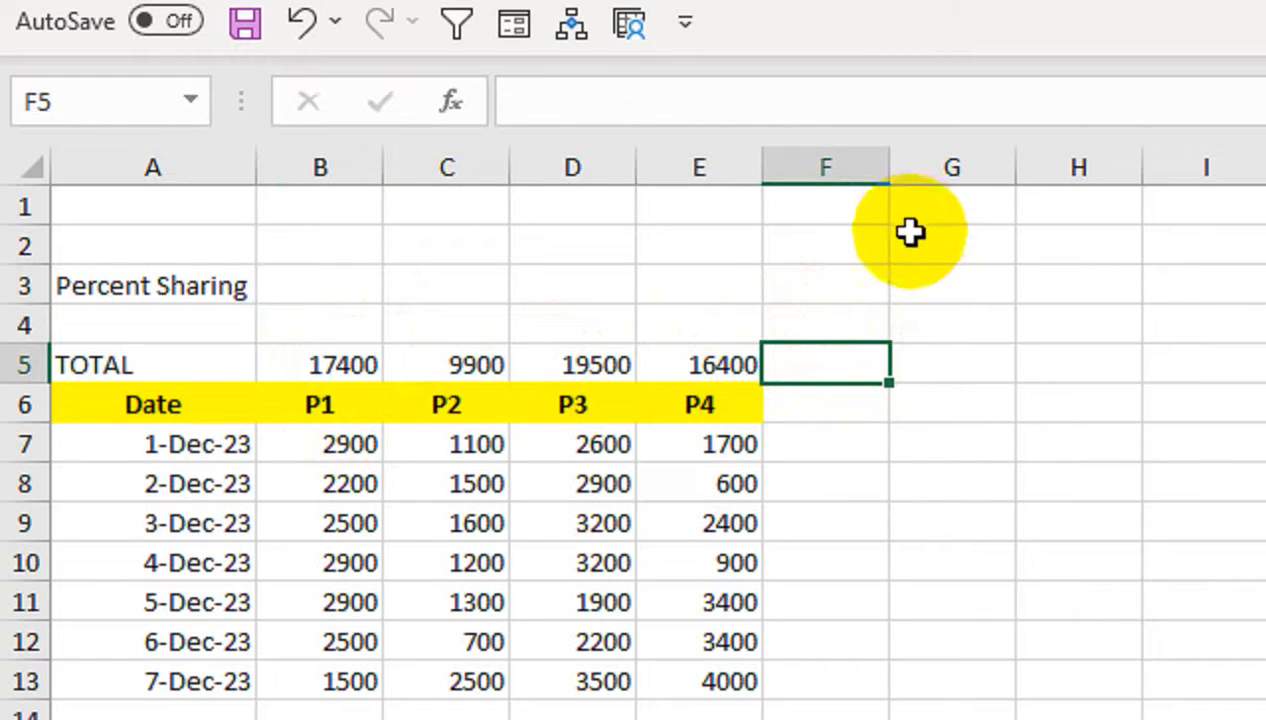
click(790, 319)
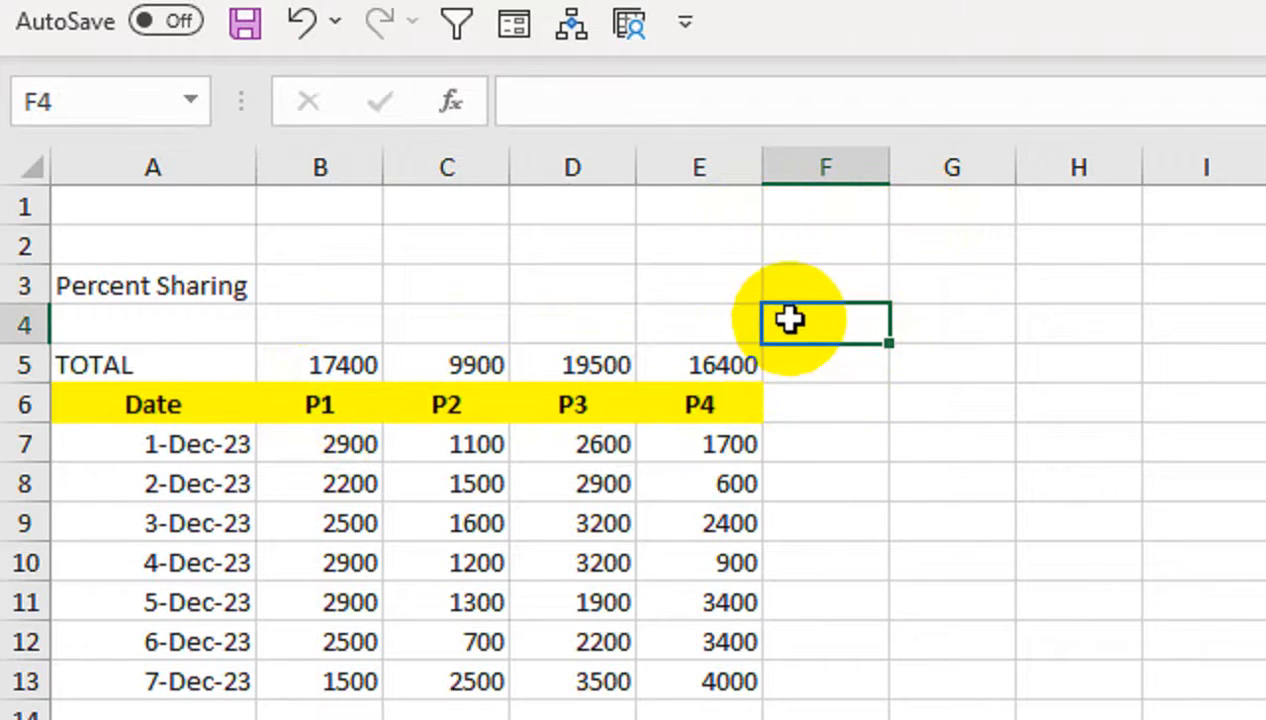
text(t)
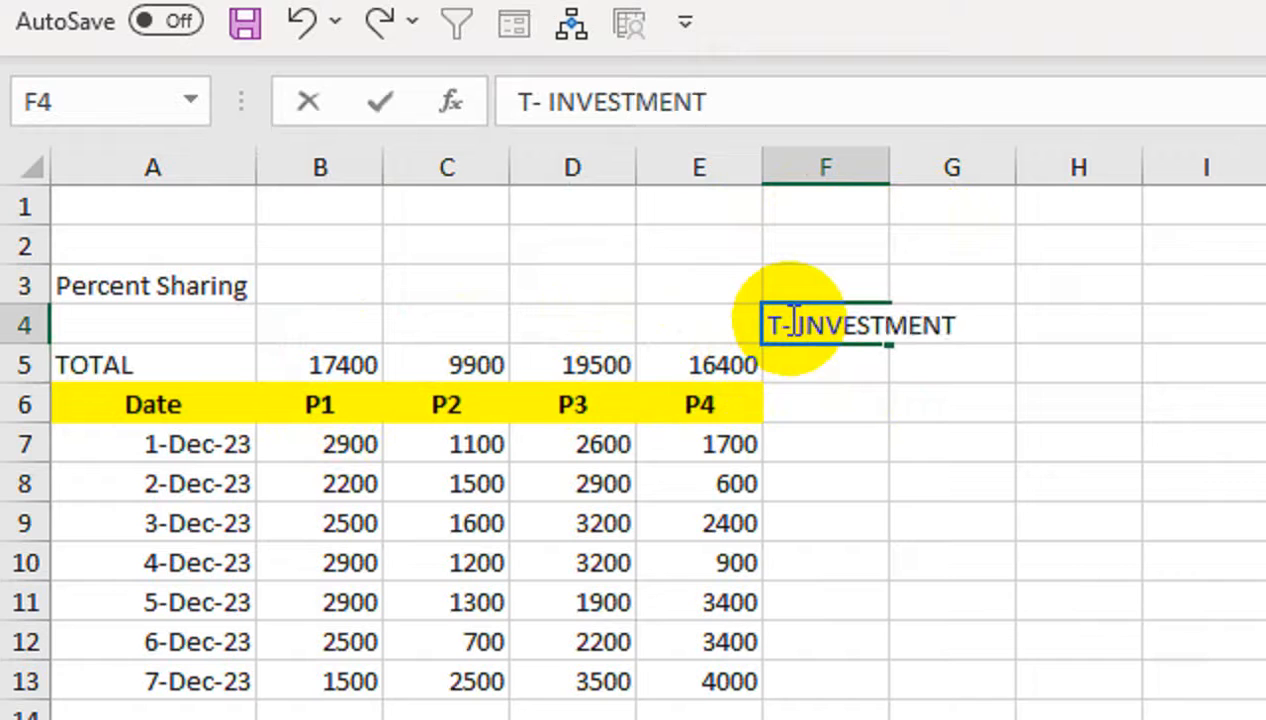
Enter =SUM(B5:E5) in F5 to add up the four partners' total investments
click(845, 367)
text(=SU)
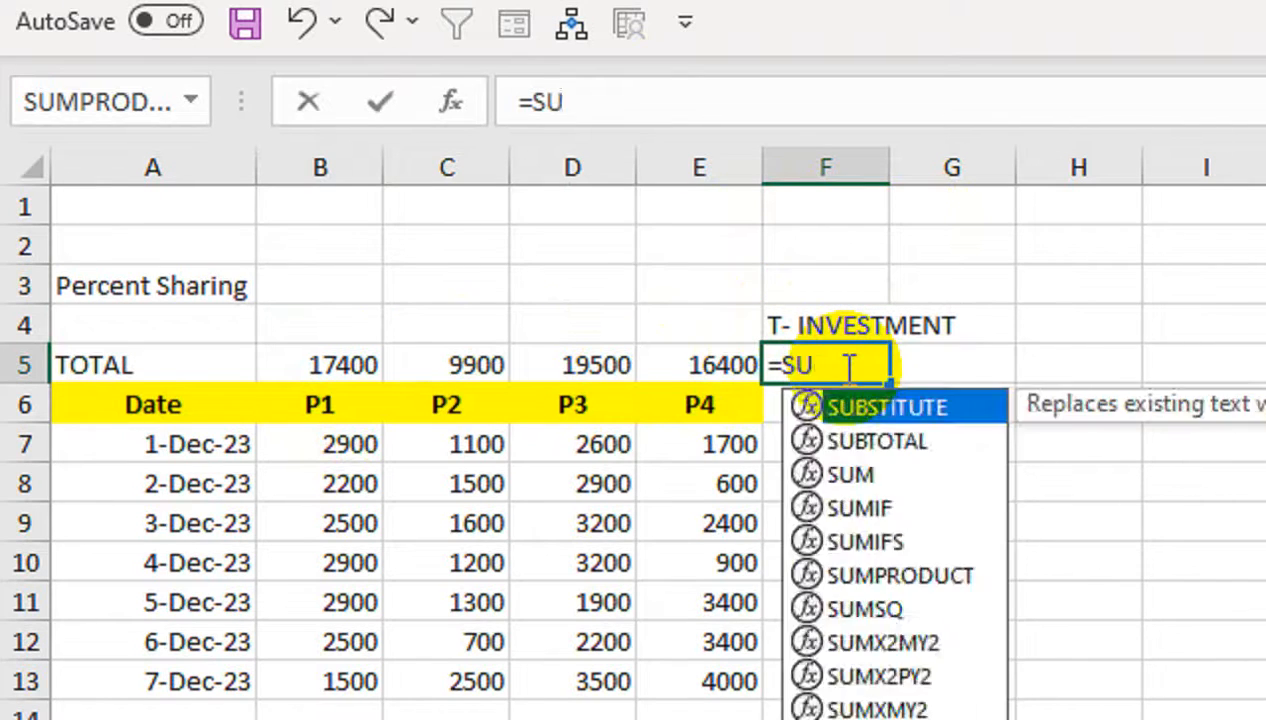
text(M()
key(Left)
key(shift+Left)
key(shift+Left)
key(shift+Left)
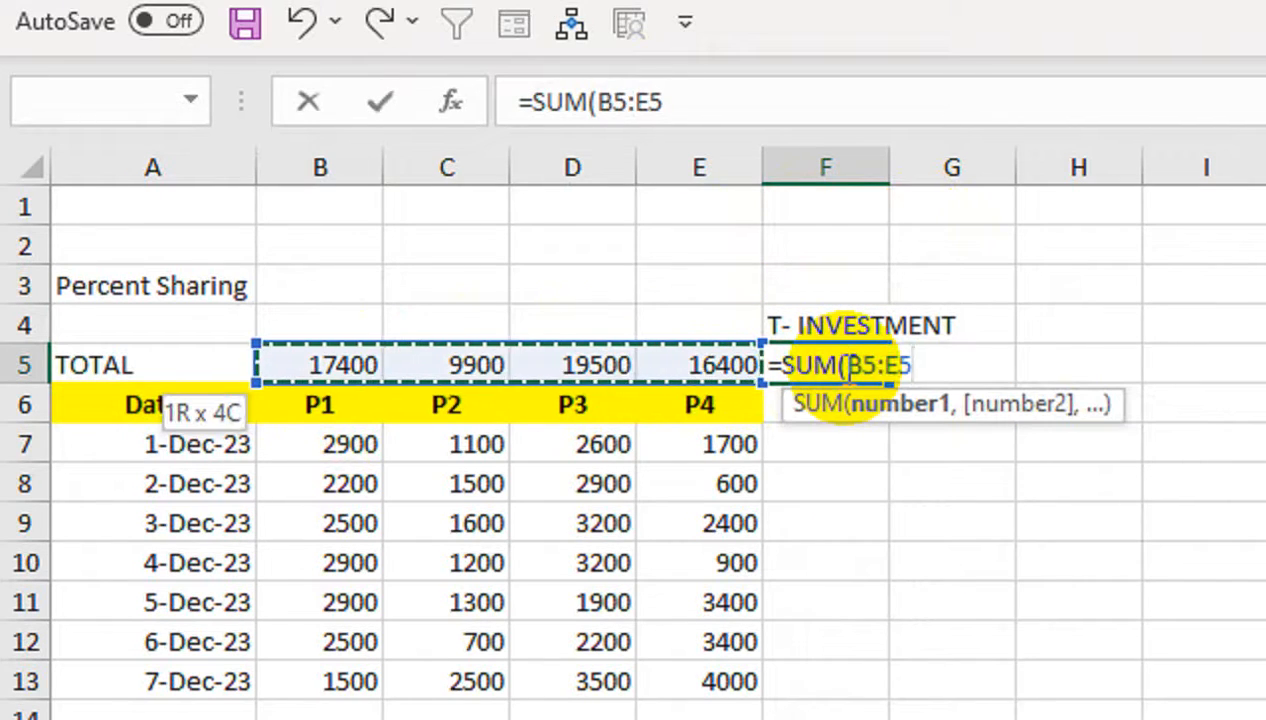
text())
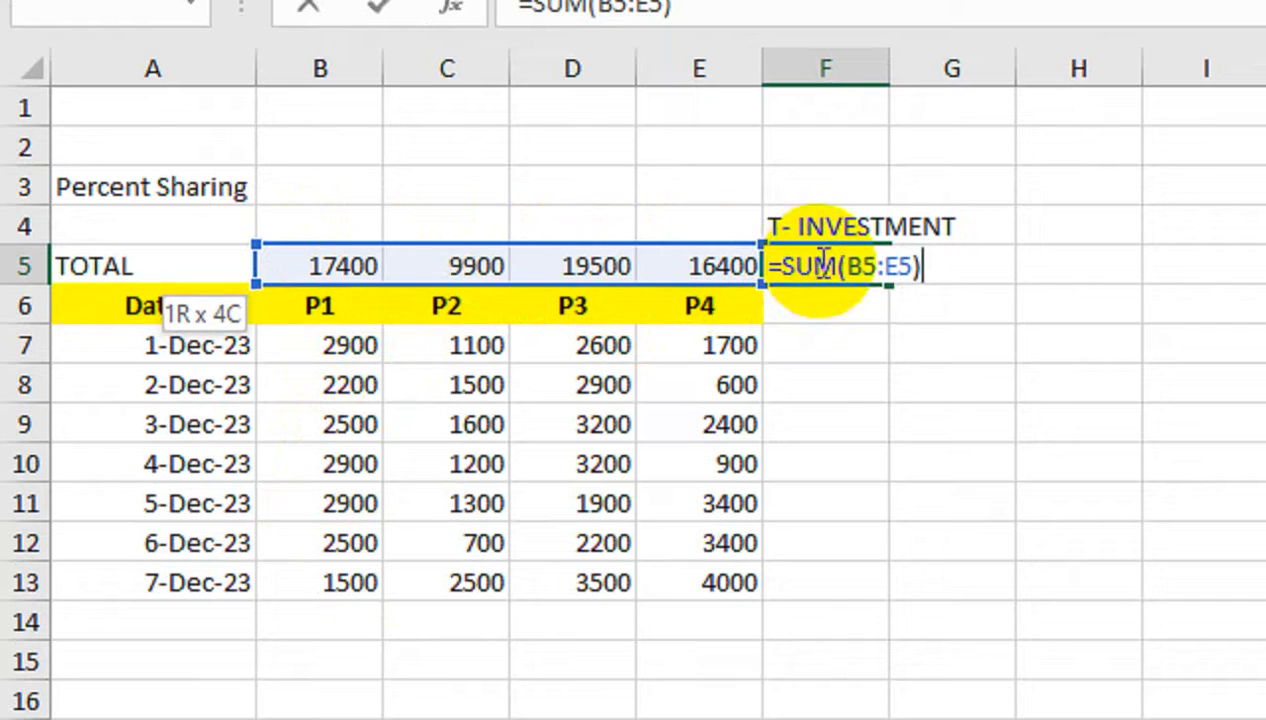
key(Return)
Centre F4:F5 horizontally and vertically and widen column F to fit the T- INVESTMENT label
drag(889, 68, 942, 68)
drag(882, 362, 876, 413)
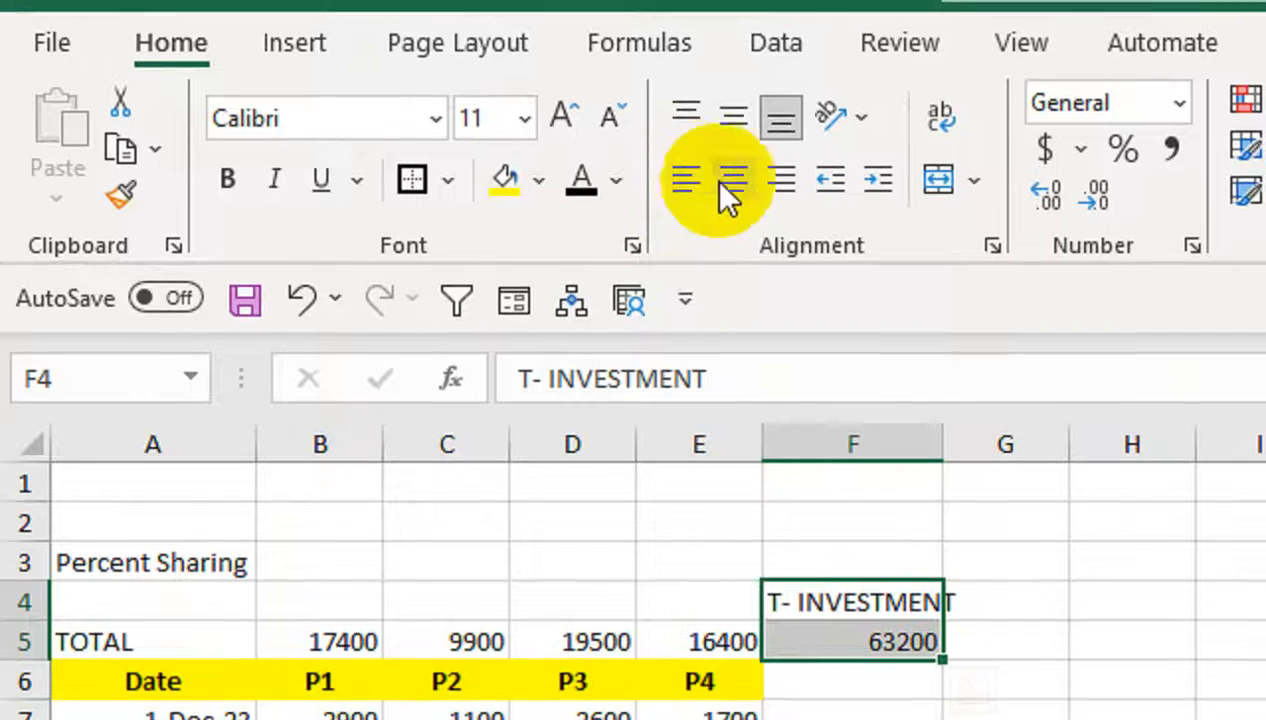
click(733, 146)
click(733, 84)
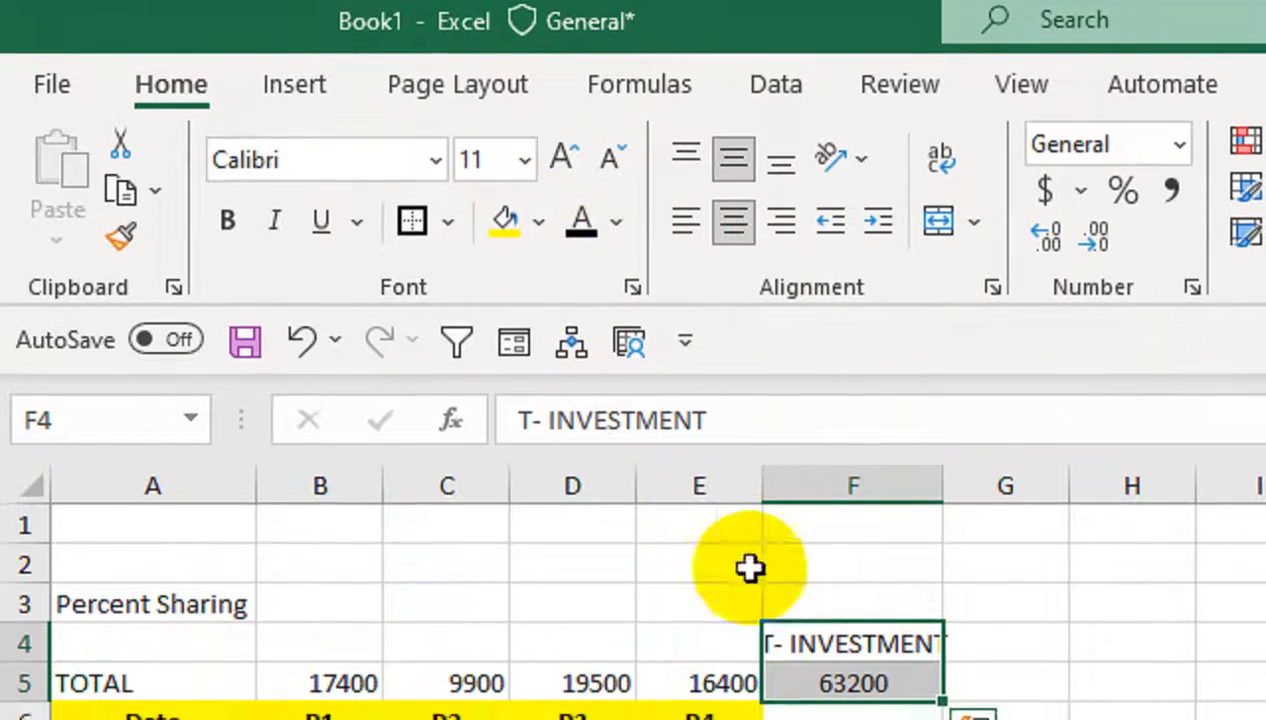
click(790, 658)
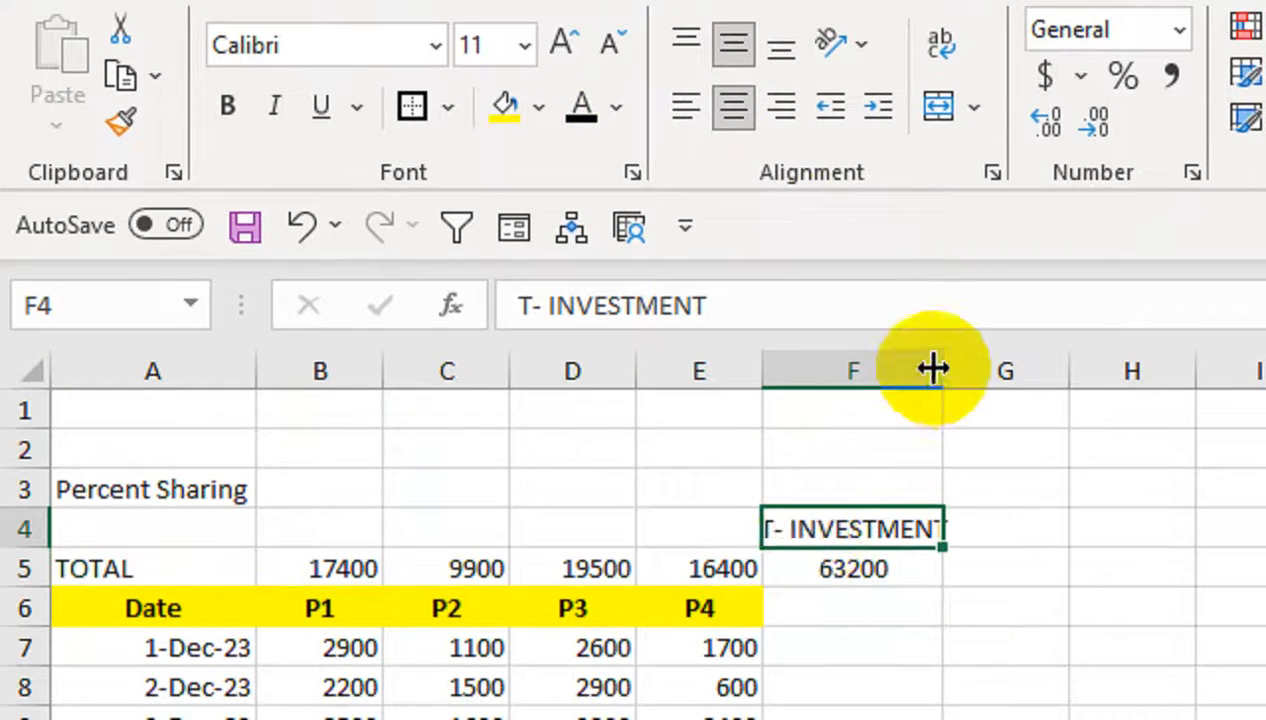
drag(943, 500, 977, 500)
Format the T- INVESTMENT label in F4 as bold white text on a black fill
click(210, 107)
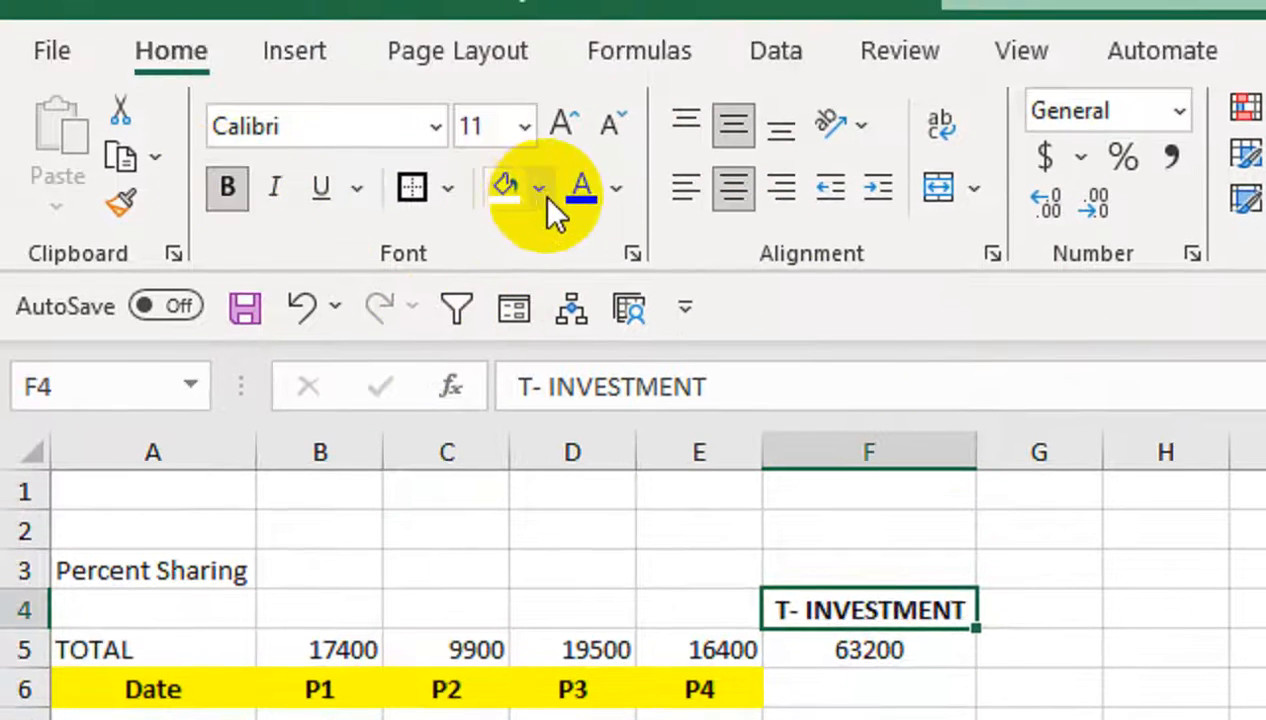
click(518, 107)
click(537, 290)
click(615, 187)
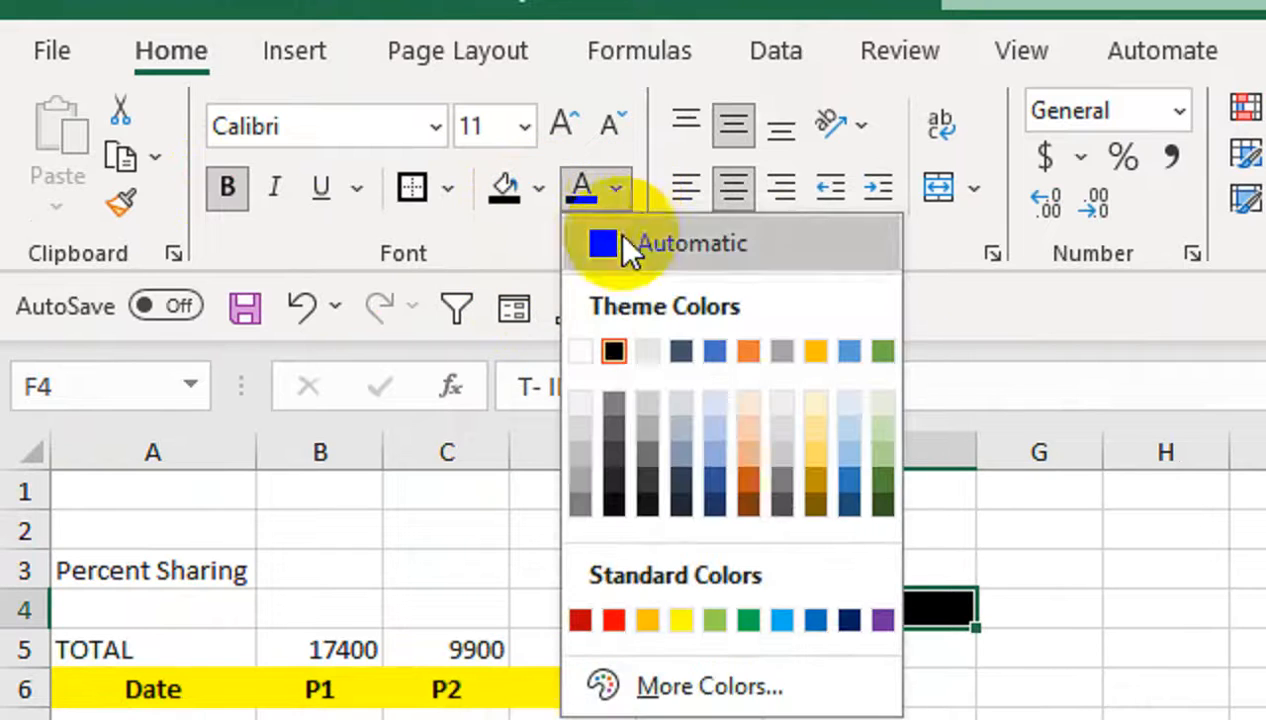
click(581, 352)
click(810, 657)
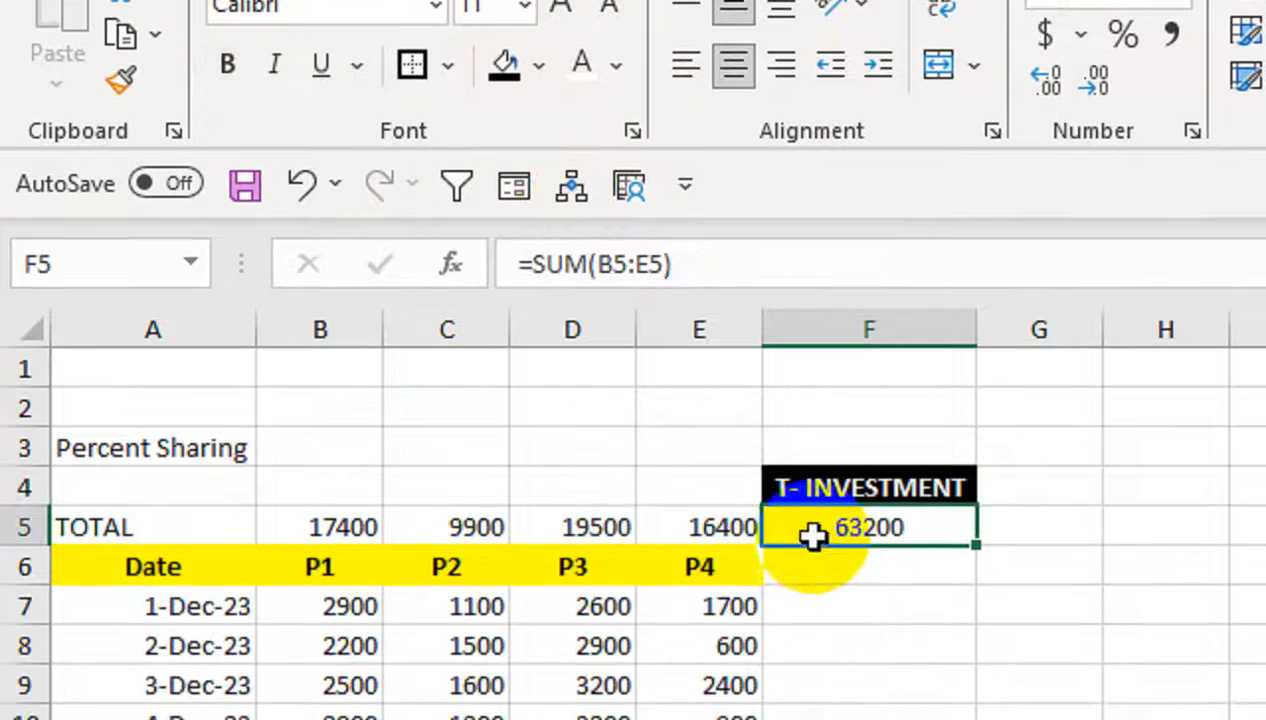
Enter =B5/$F$5 in B3 to calculate P1's share of the total investment
click(322, 450)
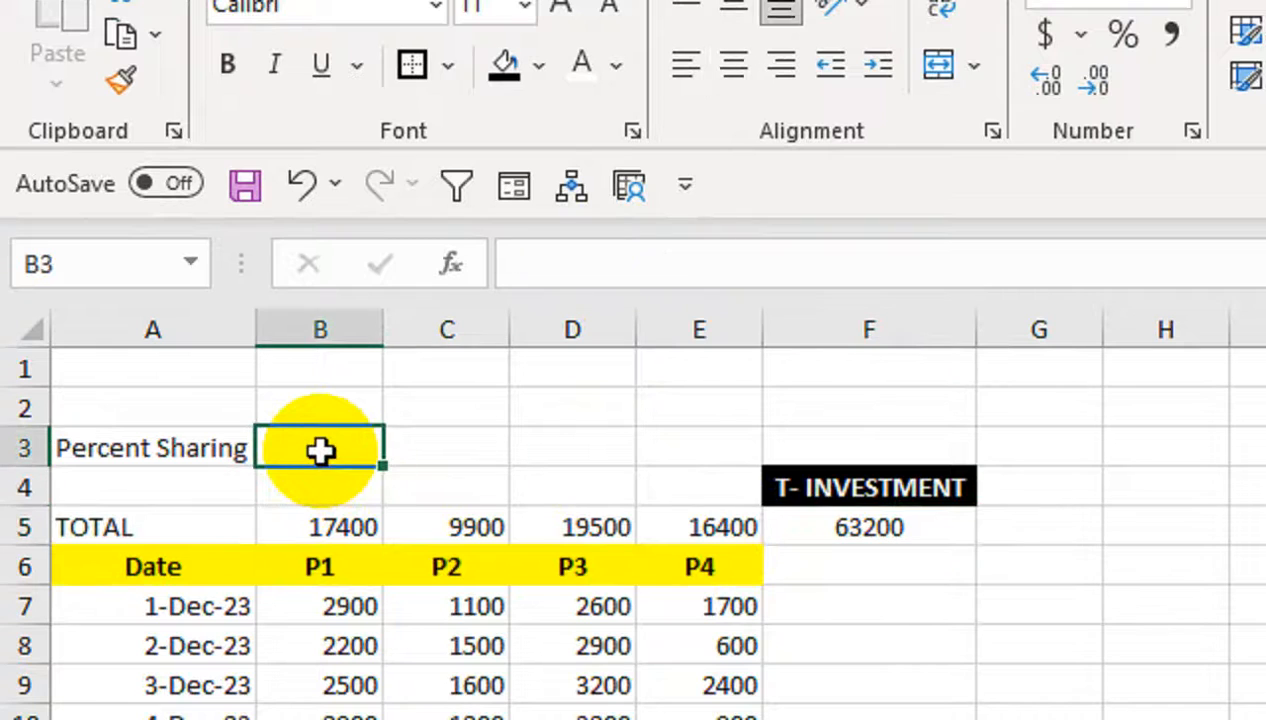
text(=-)
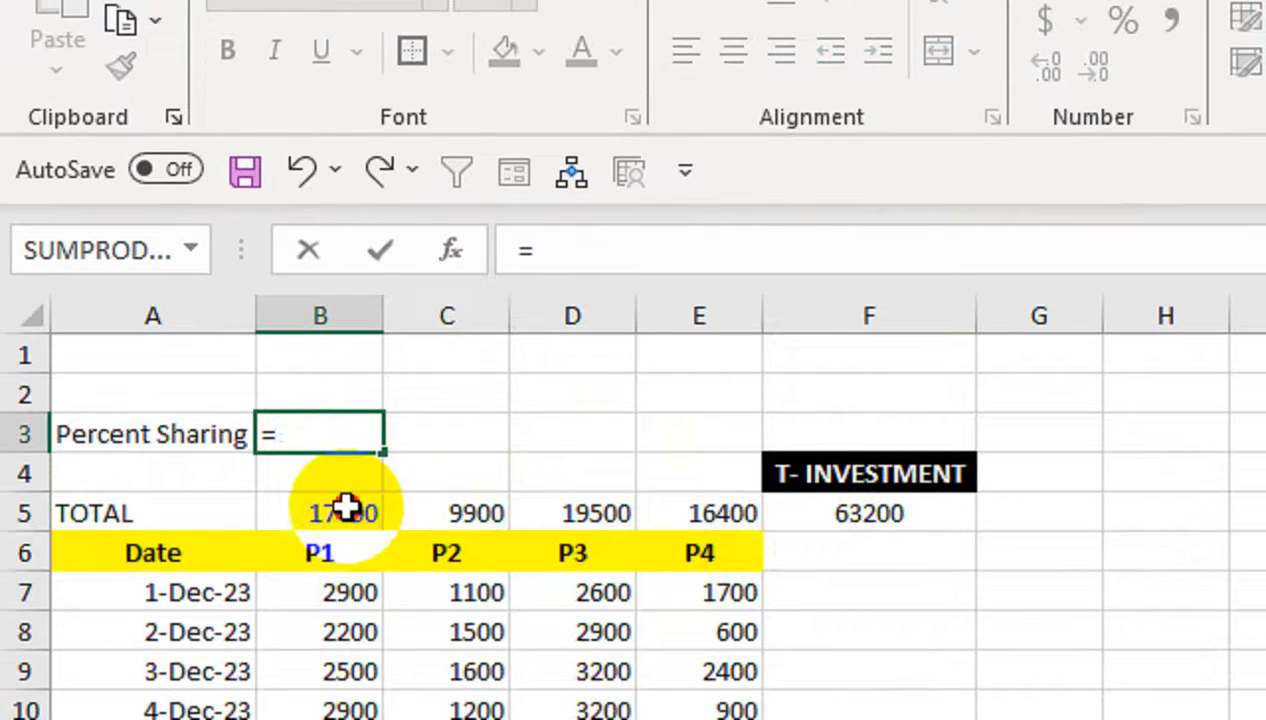
click(345, 509)
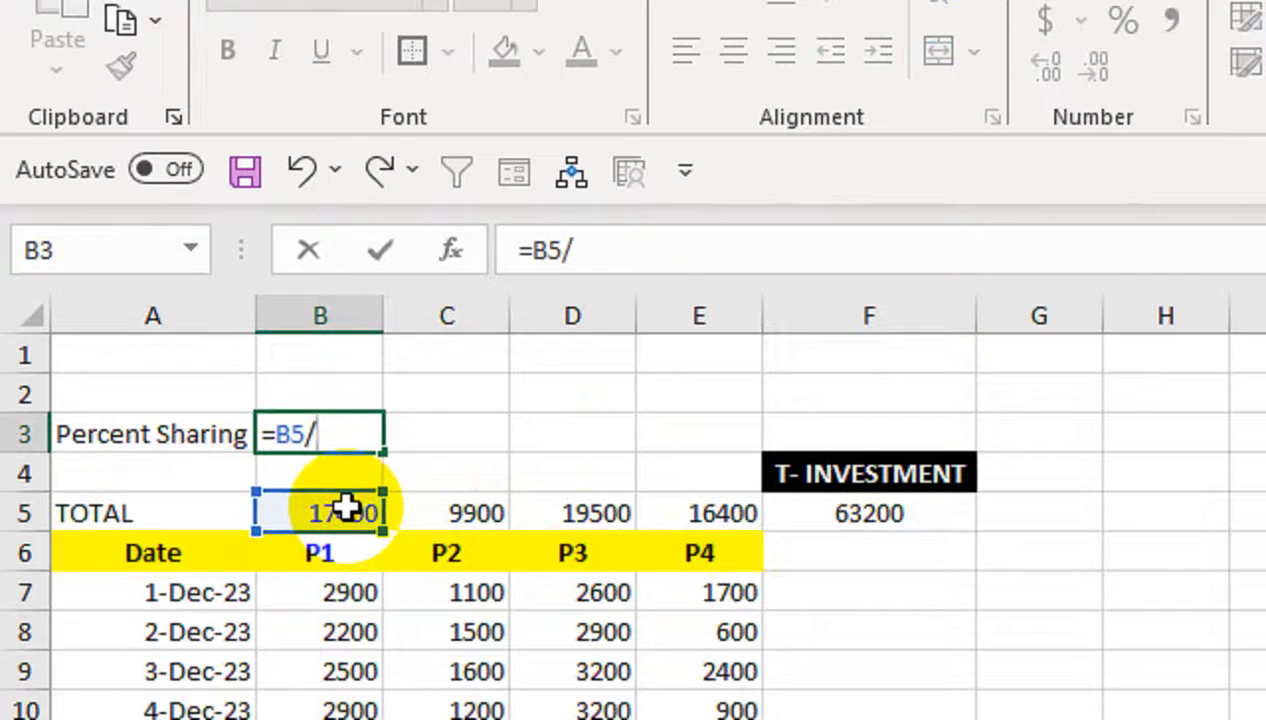
text(/)
click(825, 513)
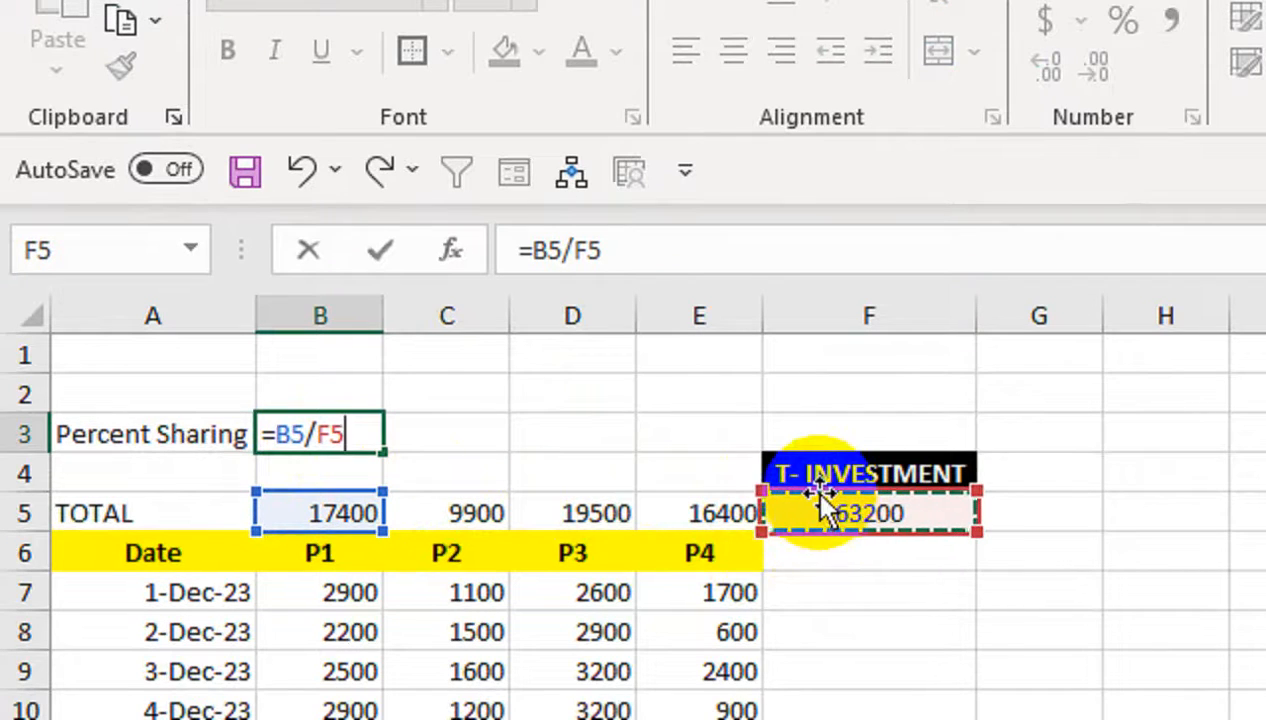
key(F4)
key(Return)
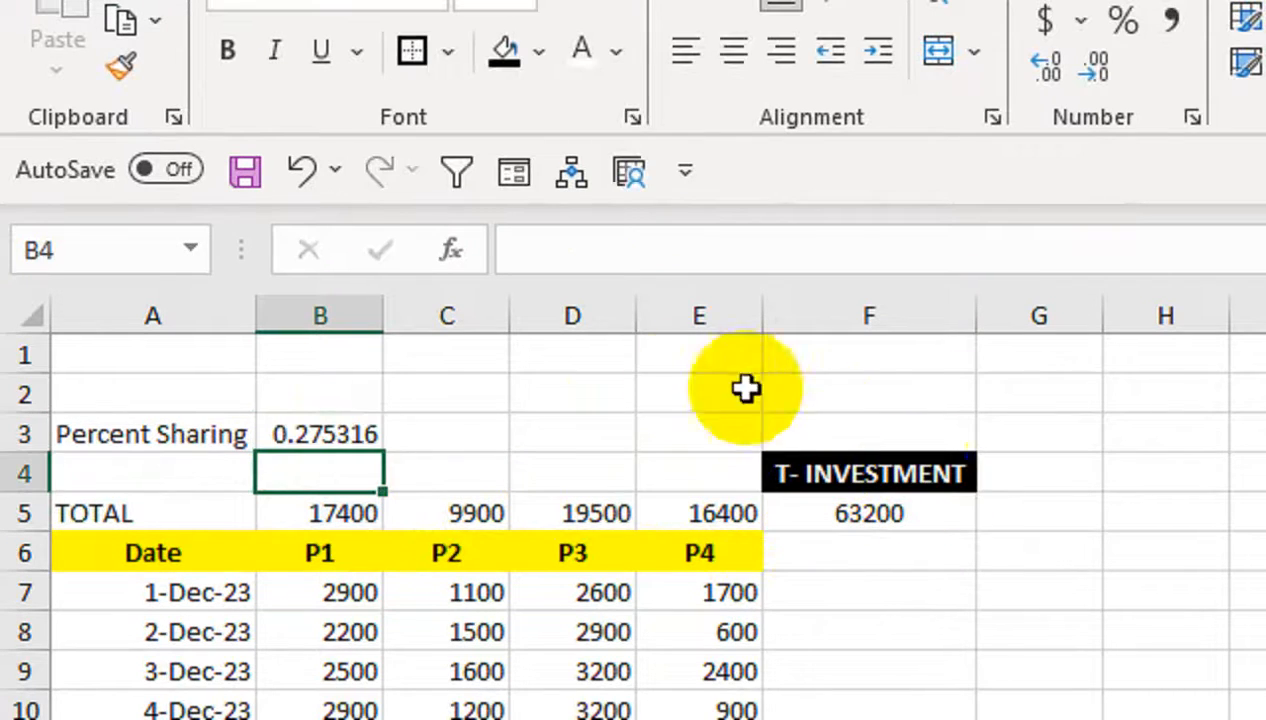
Fill the sharing formula from B3 across to E3 and format B3:E3 as percentages
click(376, 423)
drag(381, 454, 730, 458)
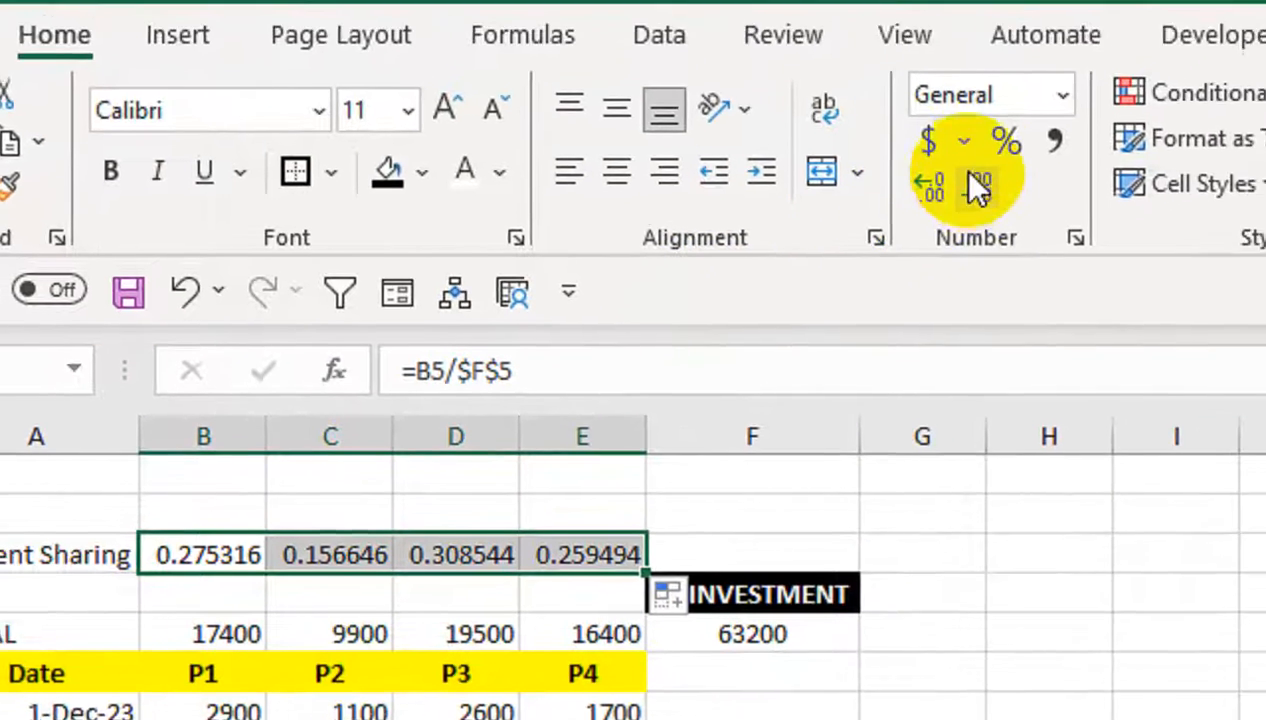
click(965, 142)
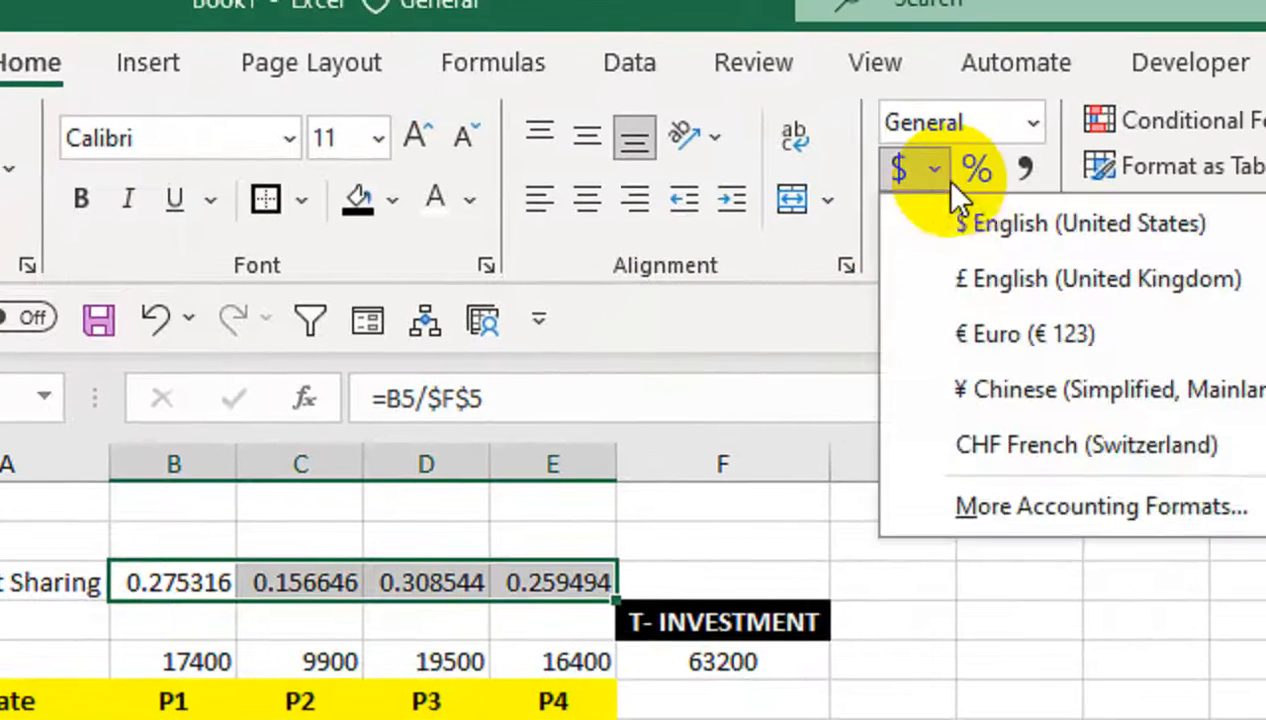
click(1005, 142)
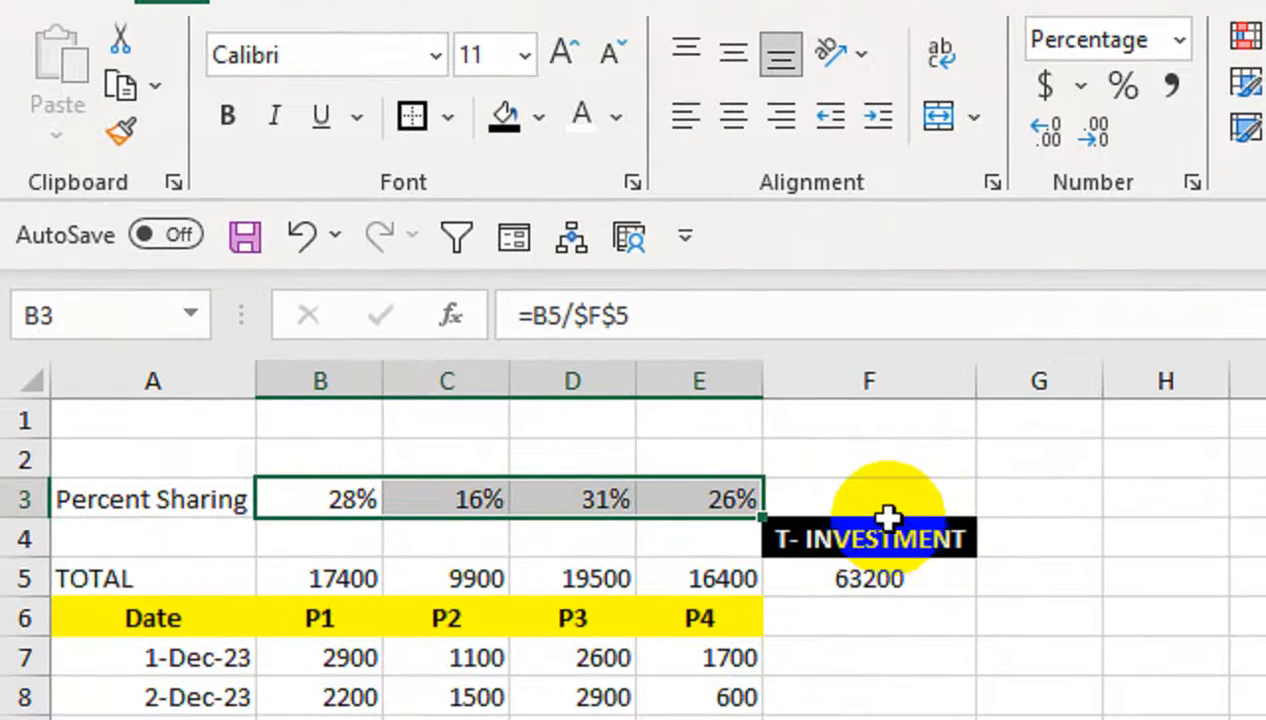
Enter =SUM(B3:E3) in F3 to total the sharing percentages and centre the cell horizontally
click(763, 528)
text(=SUM()
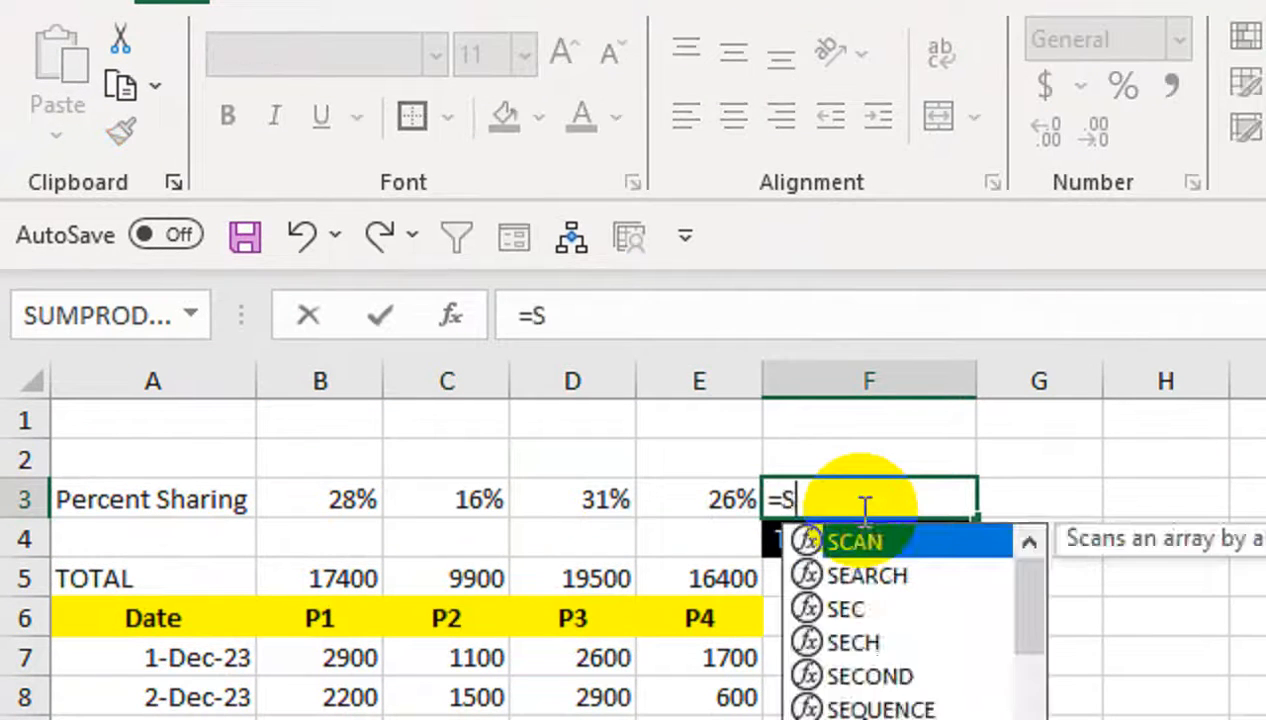
key(Left)
key(shift+Left)
key(shift+Left)
key(shift+Left)
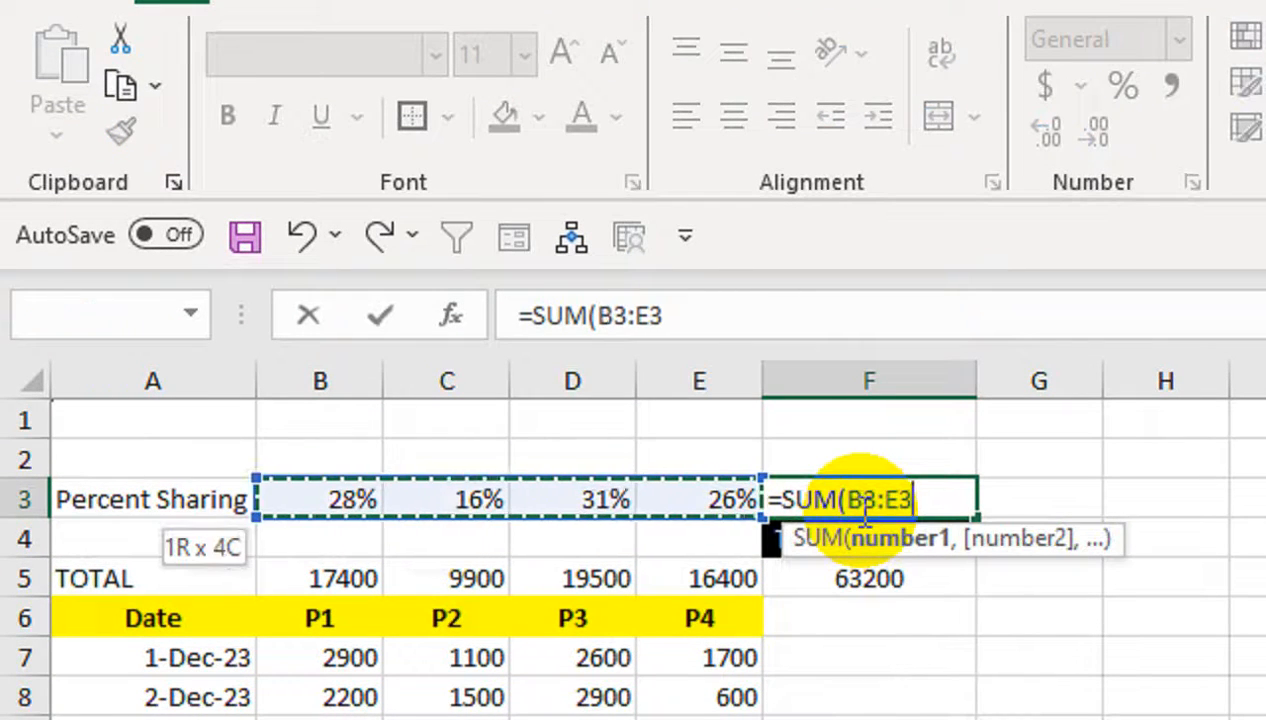
key(Return)
click(862, 505)
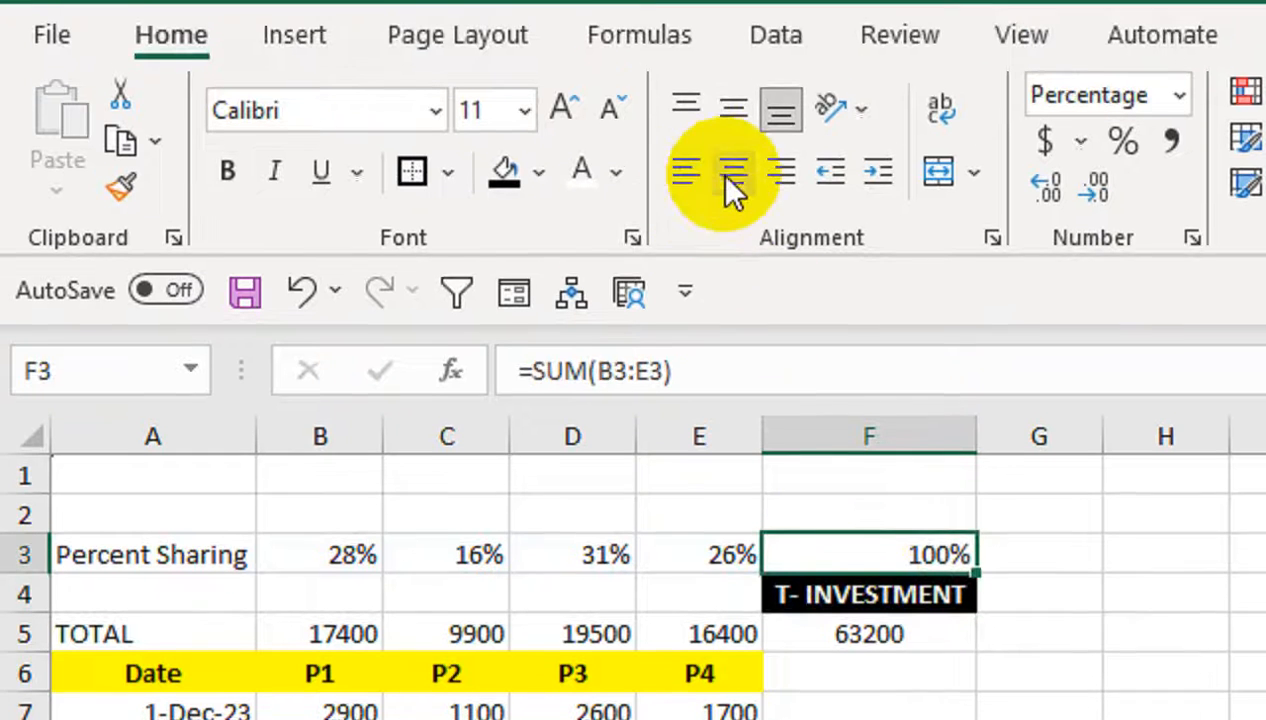
Enter the label PROFIT DISTRIBUTE in A2 and widen column A to fit it
click(165, 520)
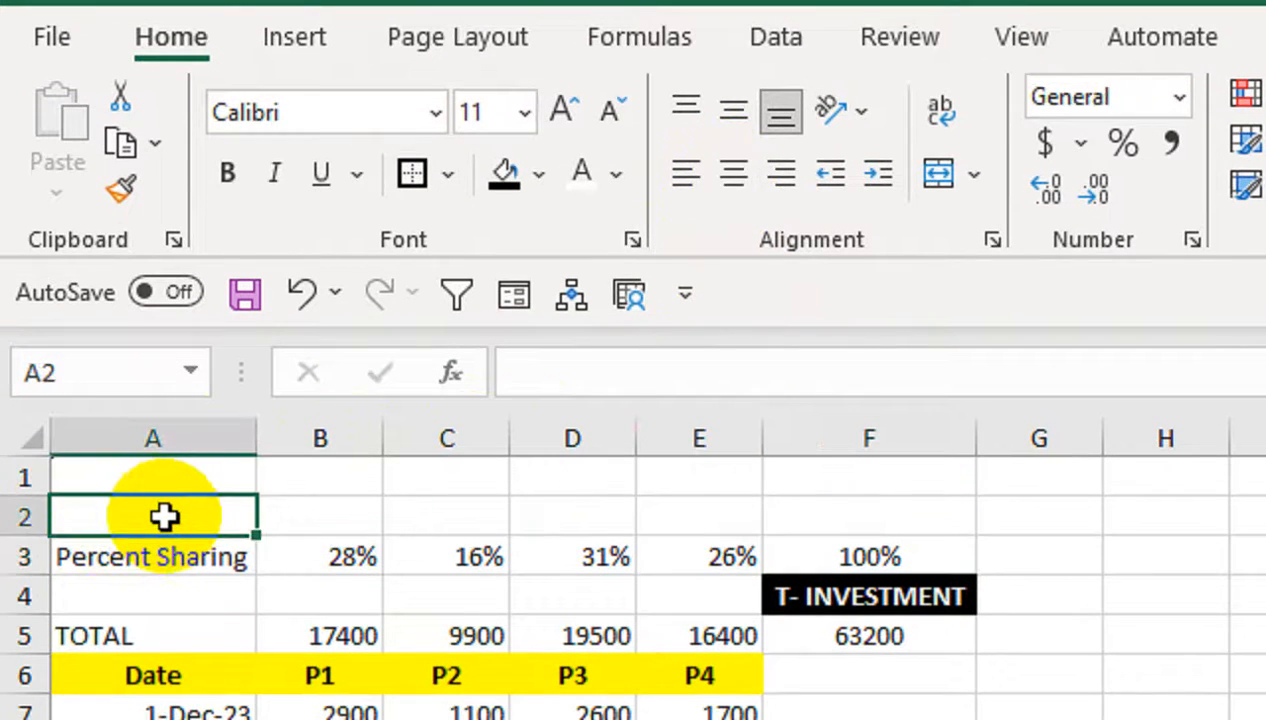
text(PROFIT DISTRI)
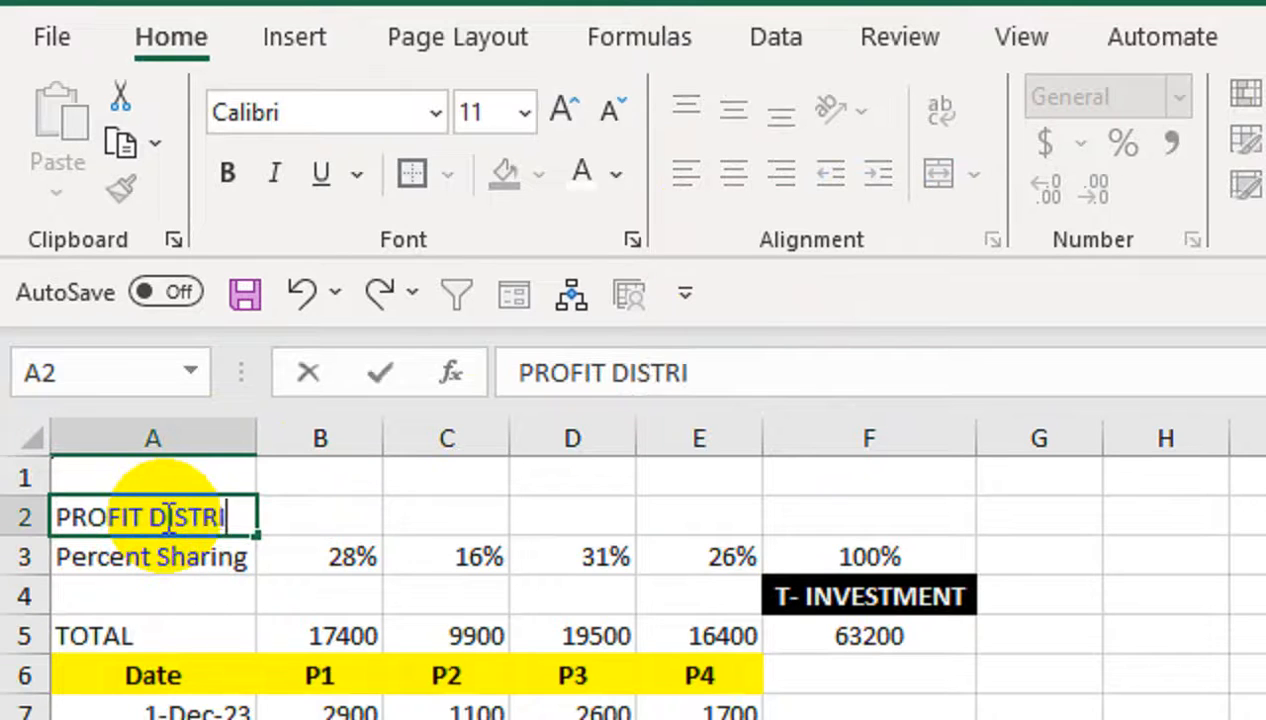
text(BUTE)
key(Return)
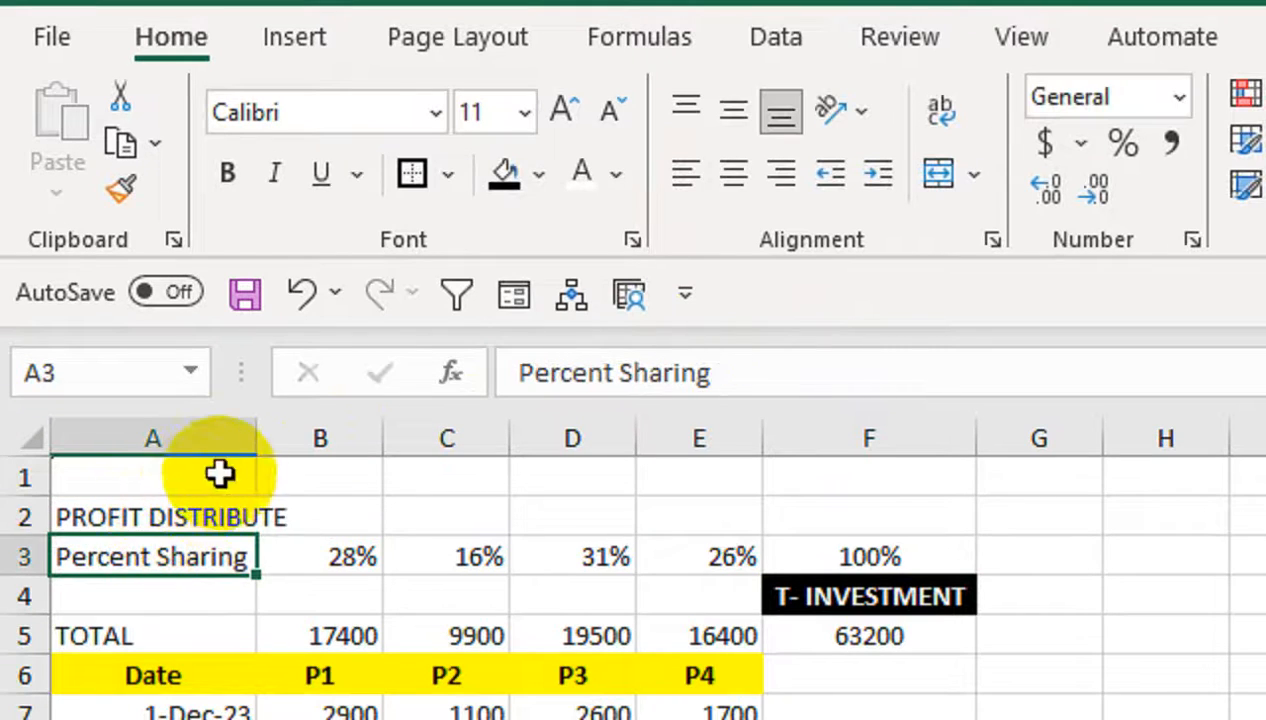
click(274, 435)
drag(254, 447, 298, 447)
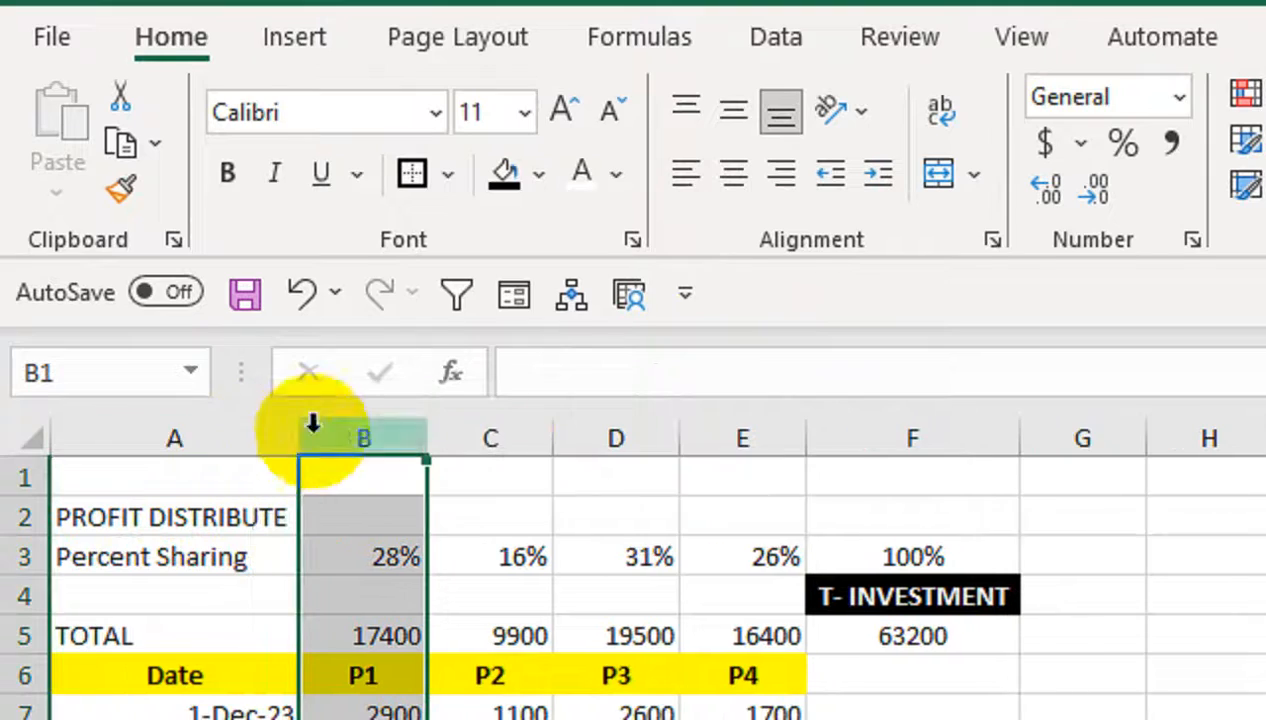
click(404, 520)
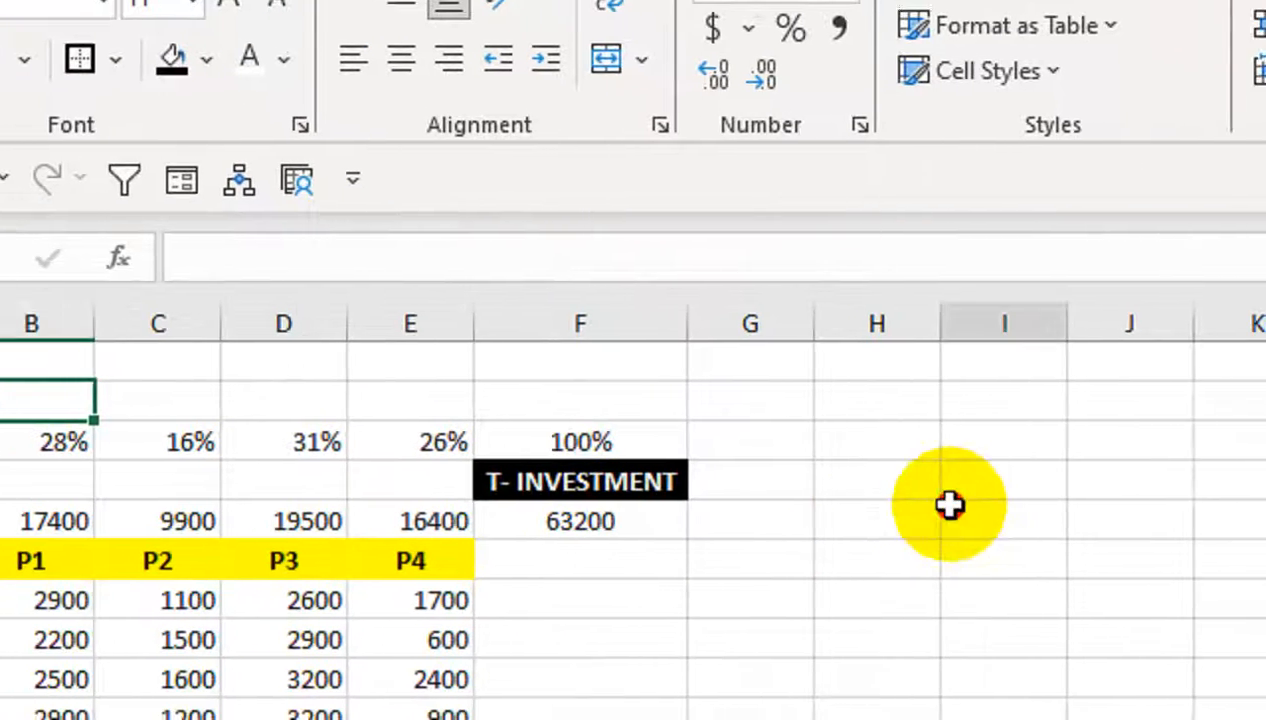
Copy the product purchase and profit table H2:O11 from Sheet1 and paste it at H4 on Sheet2
click(952, 512)
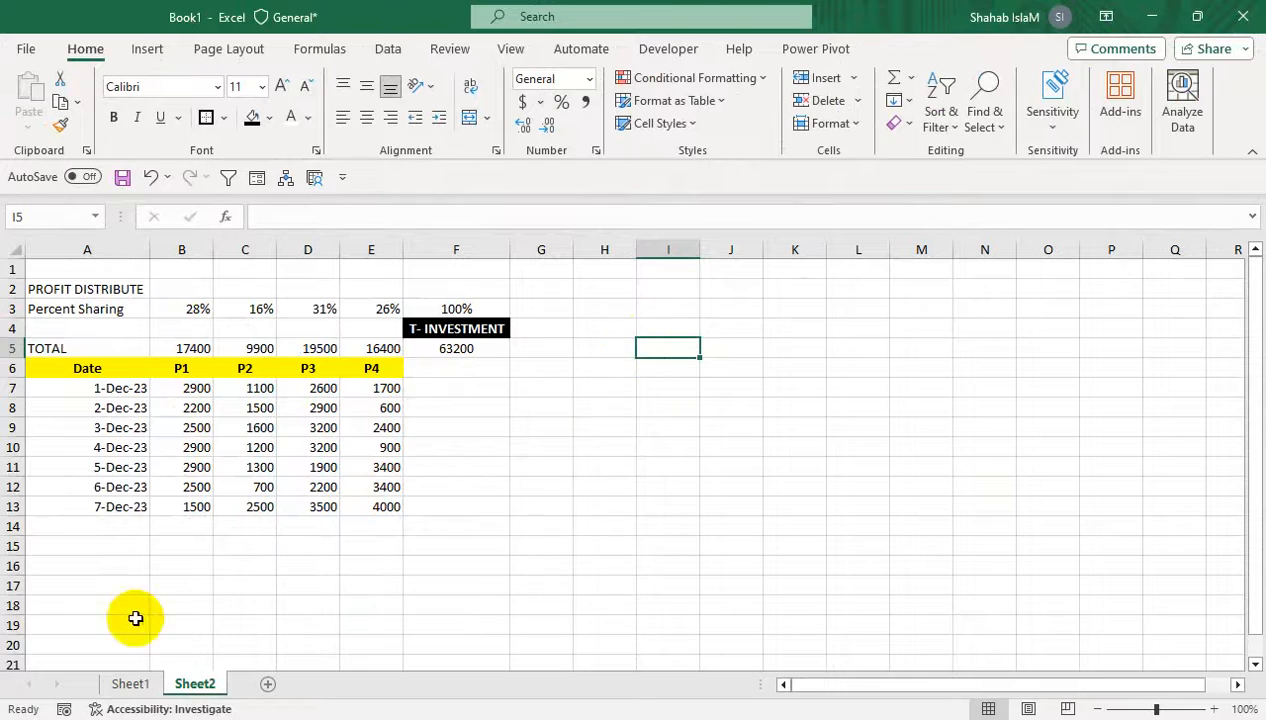
click(130, 684)
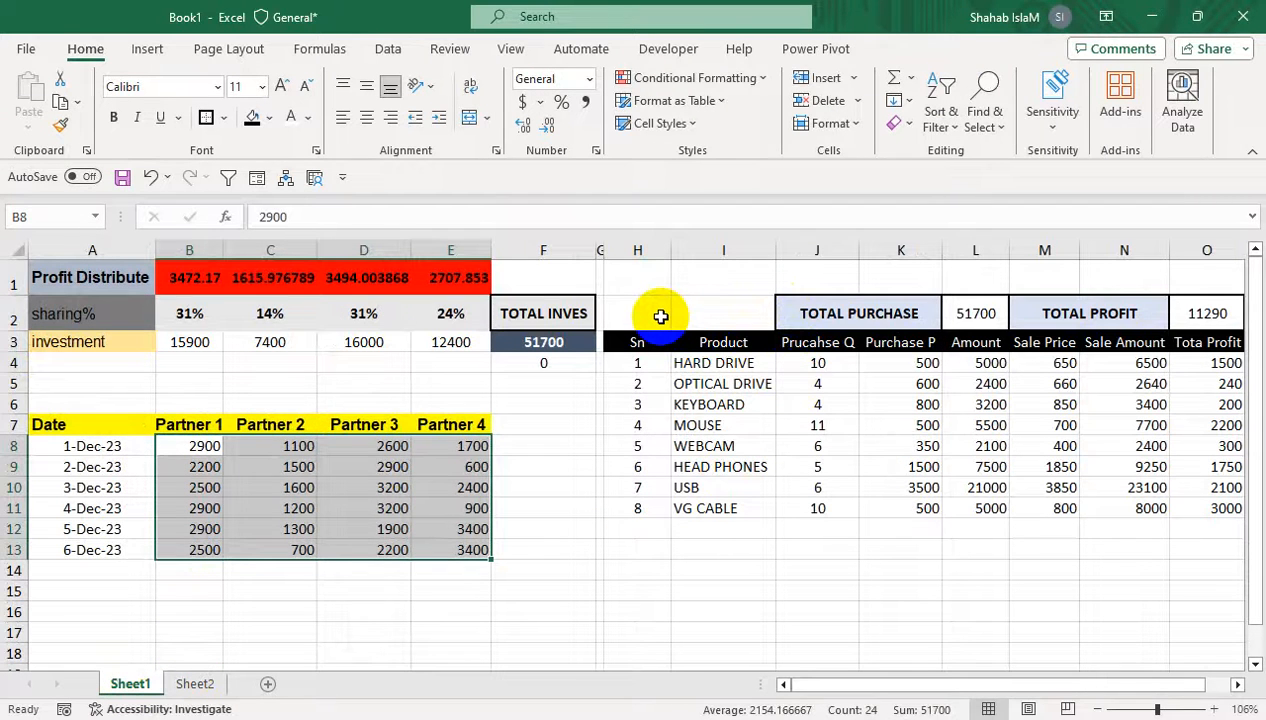
key(ctrl+q)
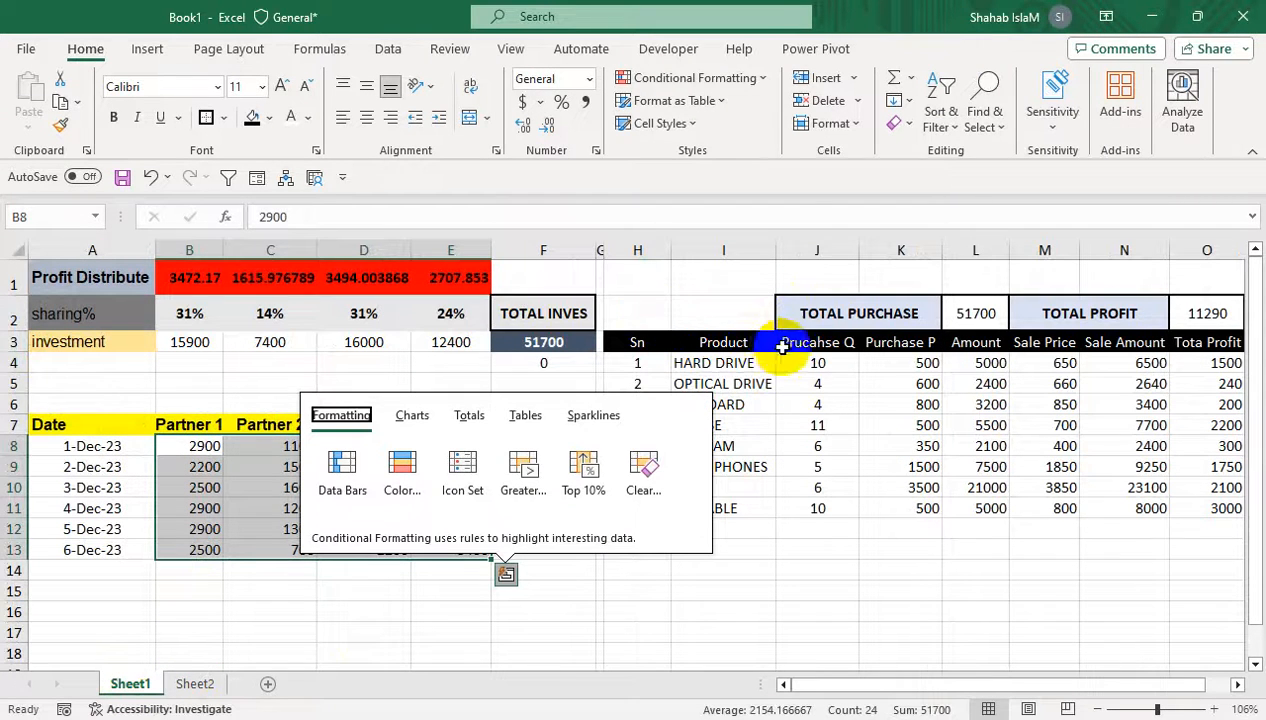
drag(637, 342, 1198, 500)
drag(664, 316, 1188, 506)
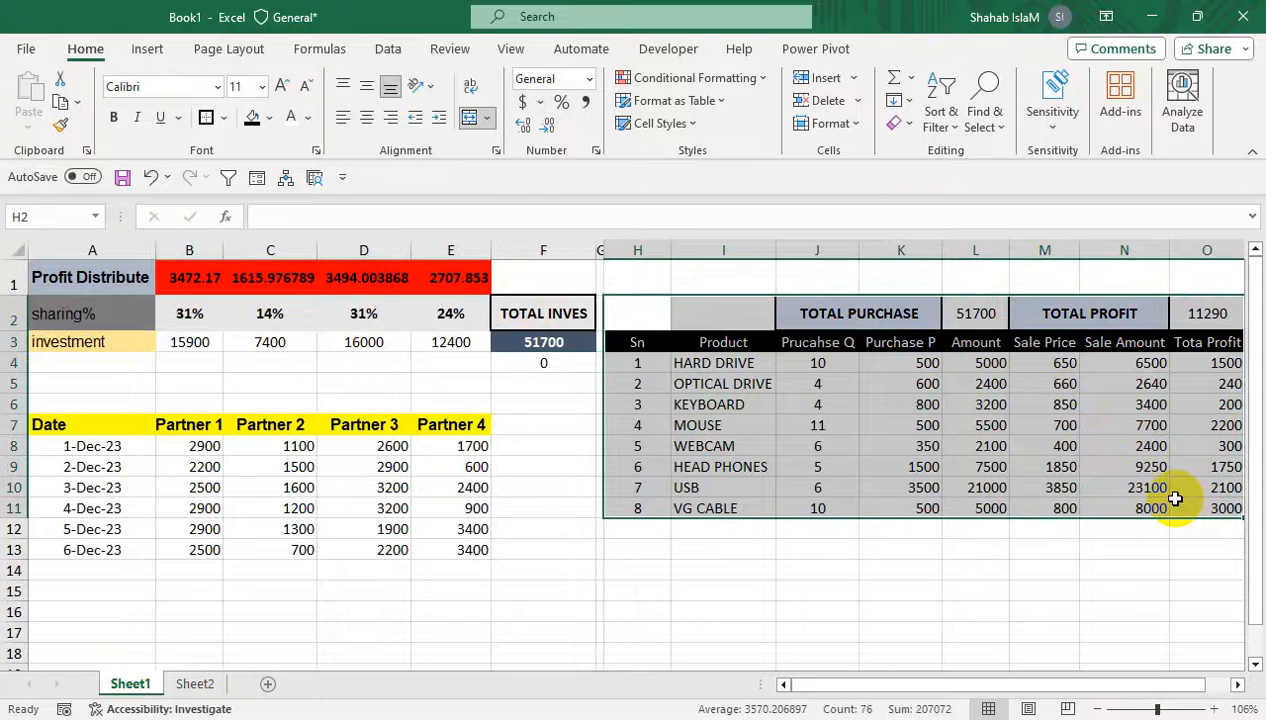
key(ctrl+c)
click(195, 684)
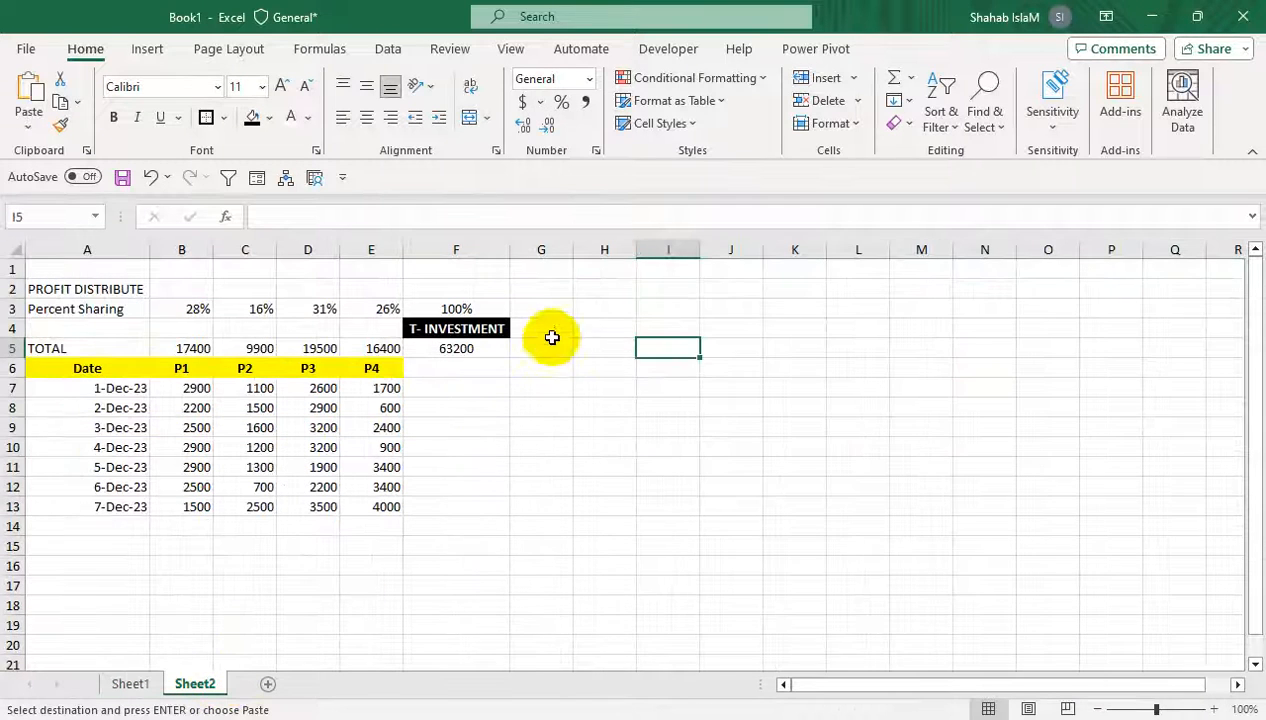
click(603, 321)
key(ctrl+v)
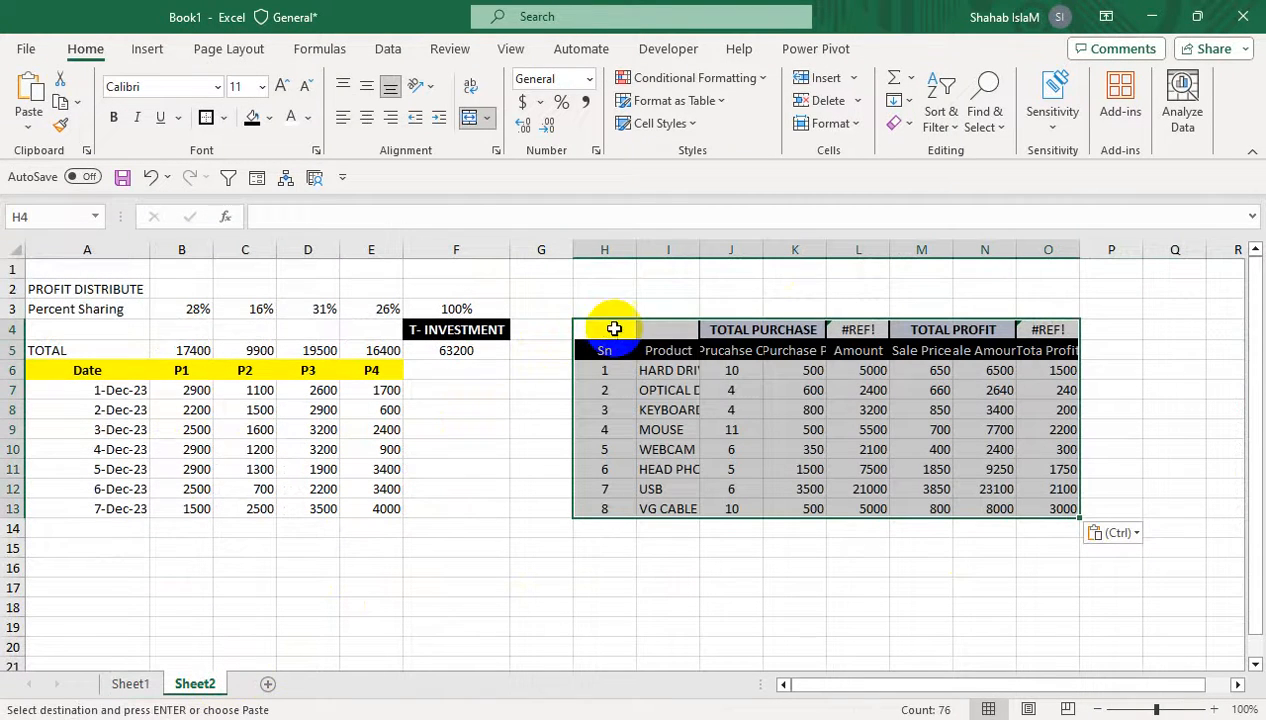
Clear the broken total formulas from L4 and O4 above the product table
click(845, 324)
key(Delete)
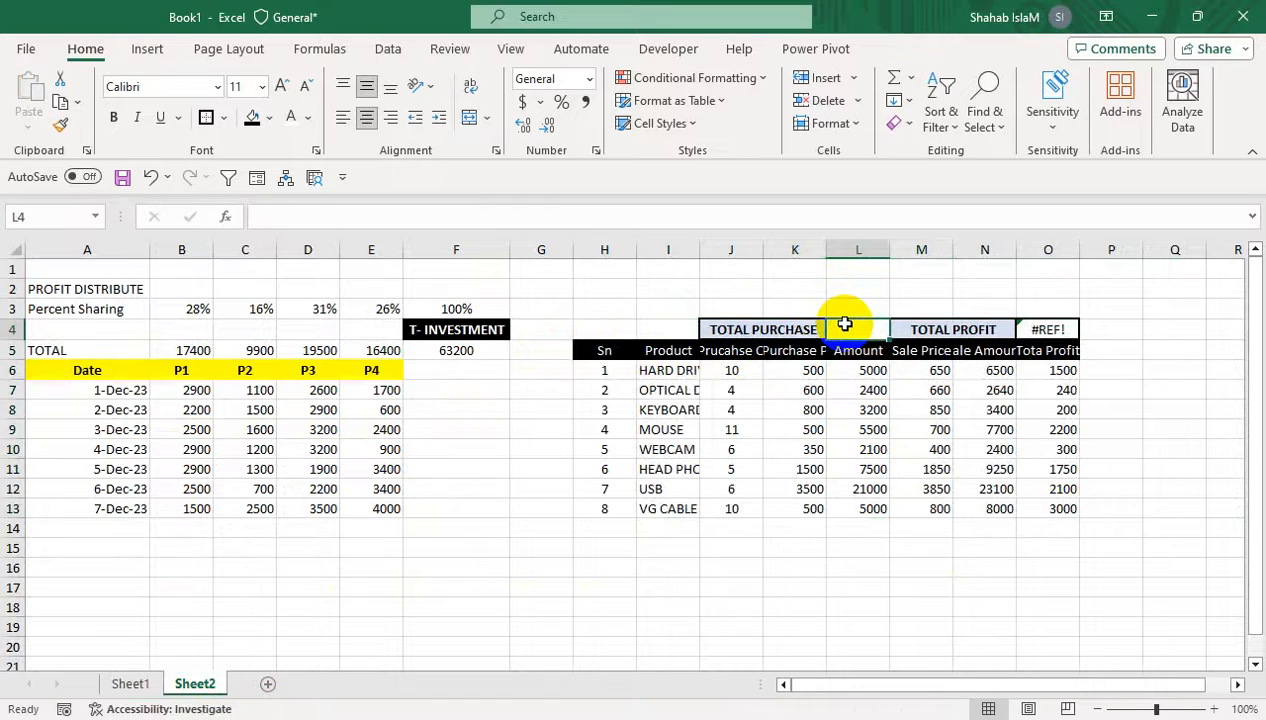
click(1043, 331)
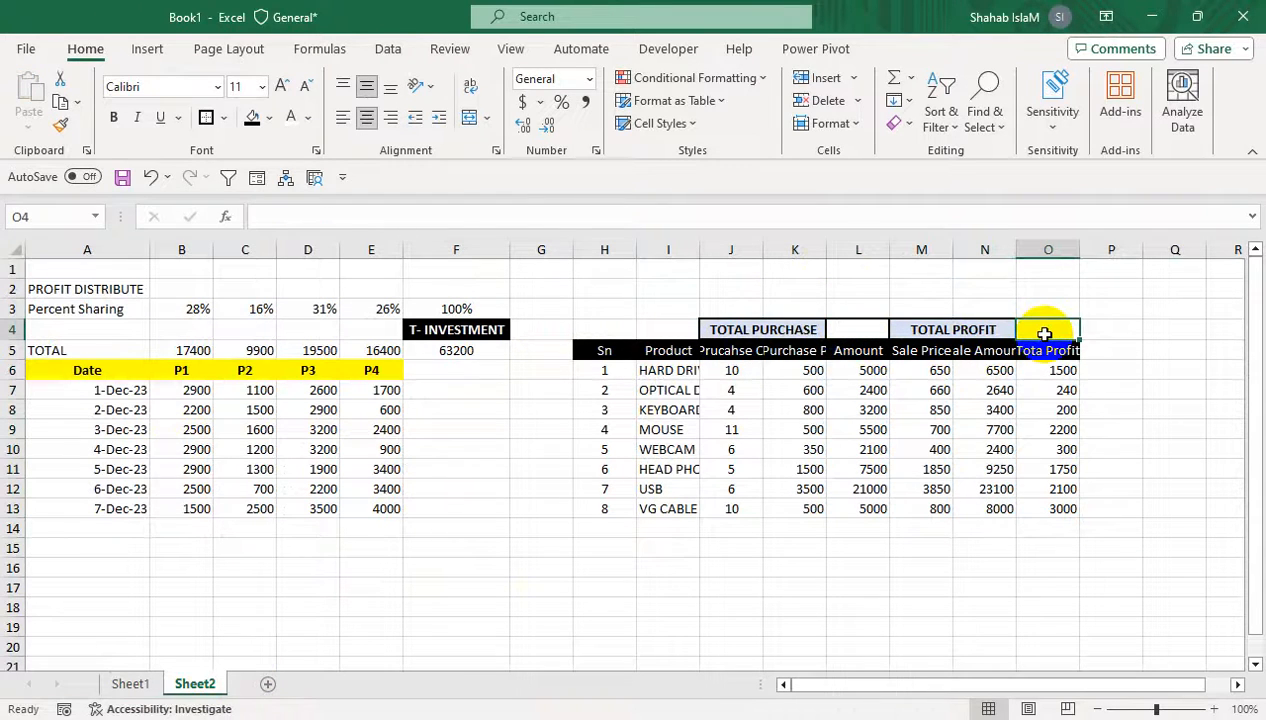
Clear the values in the profit, Sale Amount and purchase Amount columns, O6:O13, N6:N13 and L6:L13
drag(1050, 370, 1053, 512)
key(Delete)
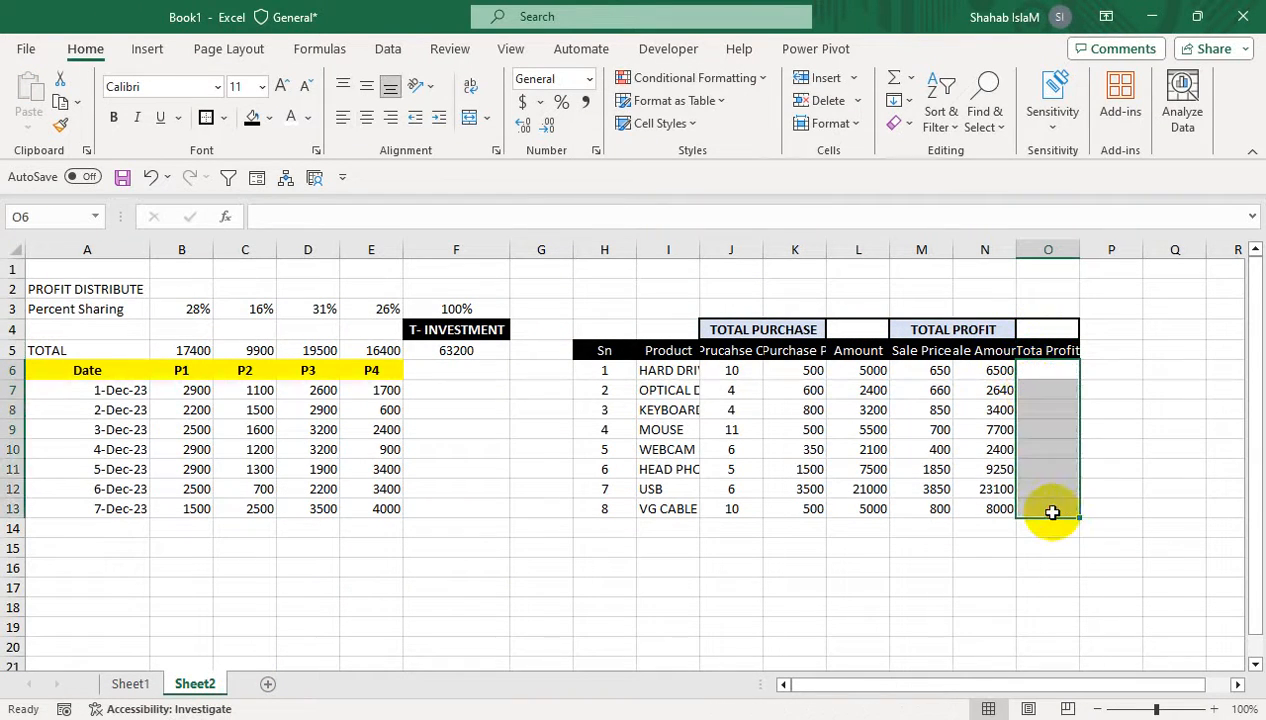
key(Left)
key(ctrl+shift+Down)
key(Delete)
key(Left)
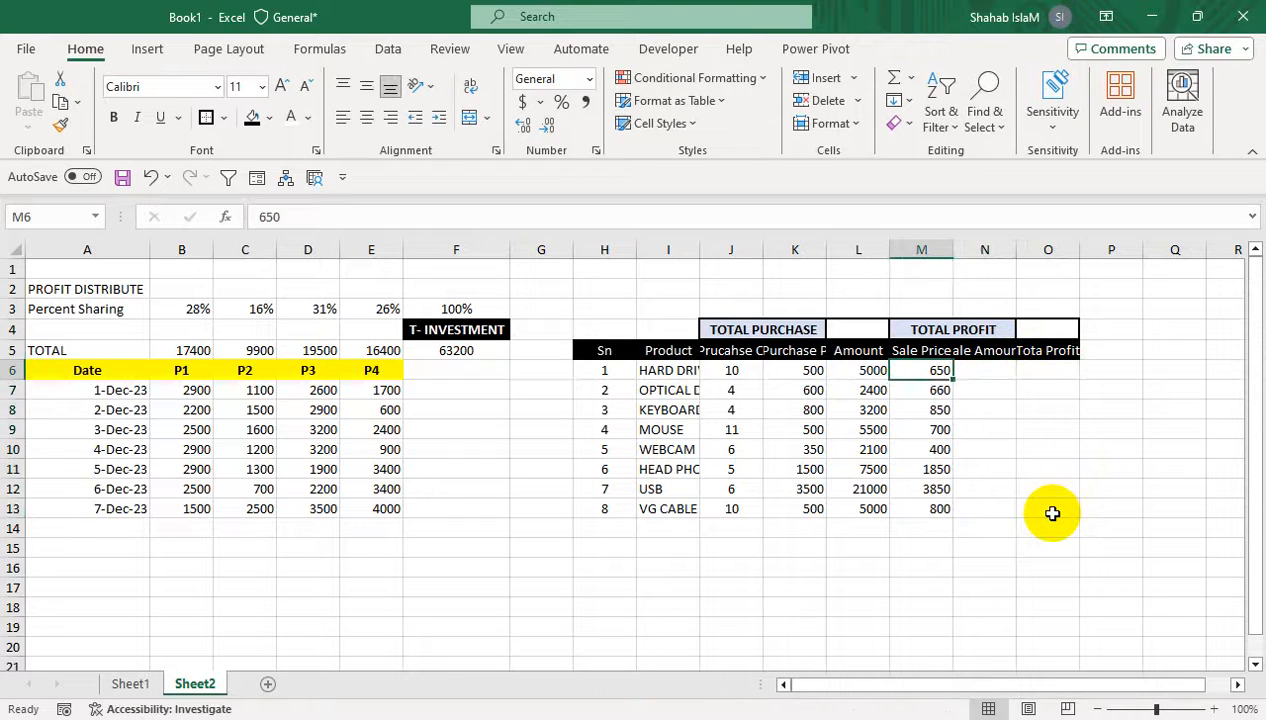
key(Left)
key(ctrl+shift+Down)
key(Delete)
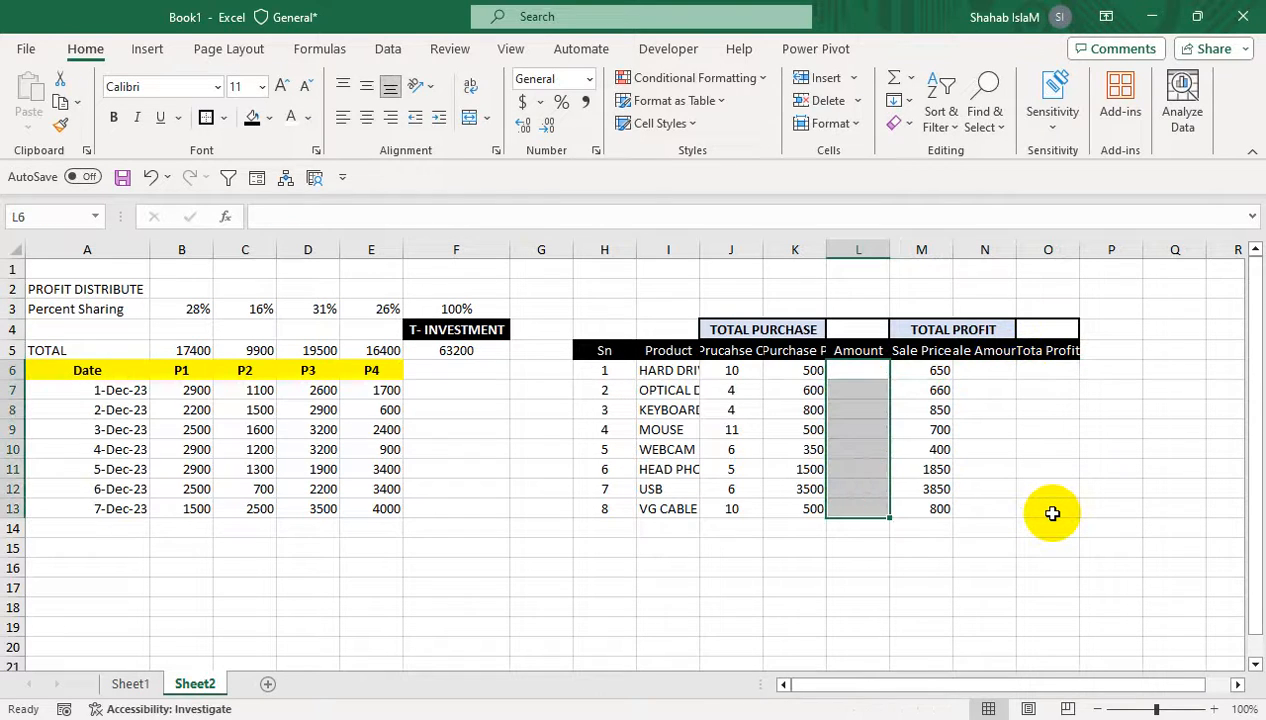
key(Left)
key(Left)
key(Right)
key(Right)
key(Right)
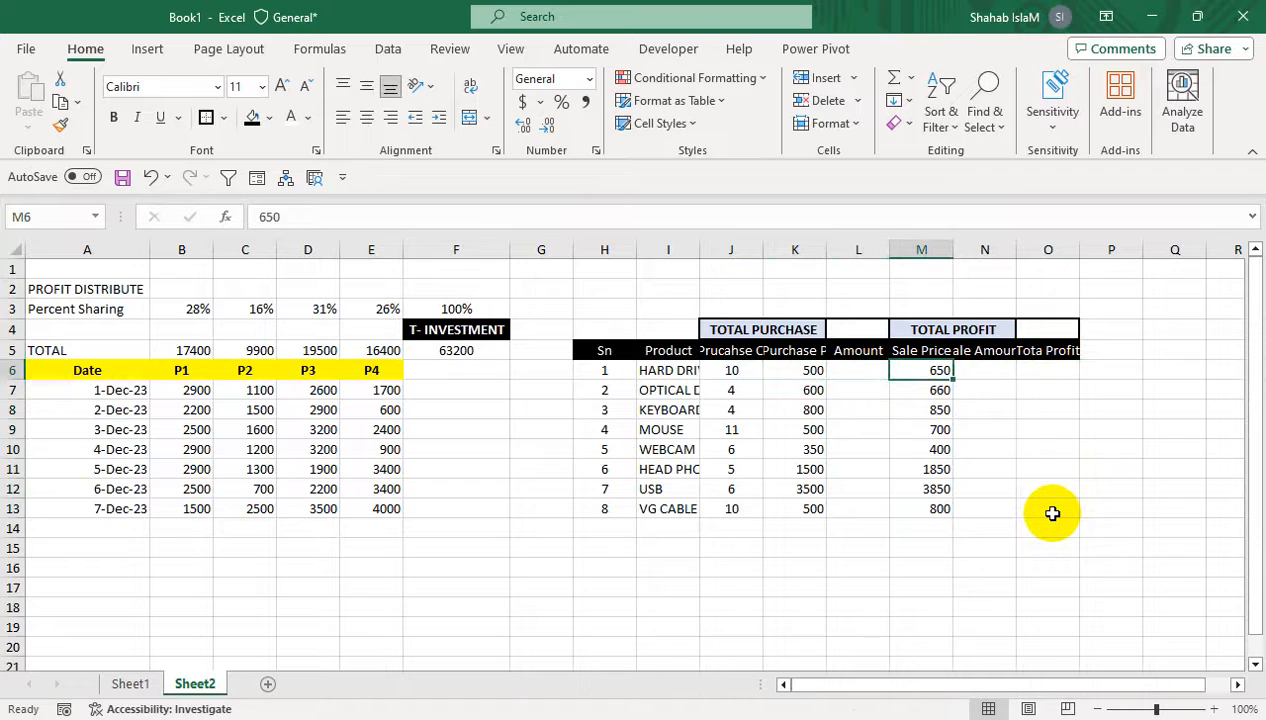
key(ctrl+shift+Down)
key(Left)
key(Left)
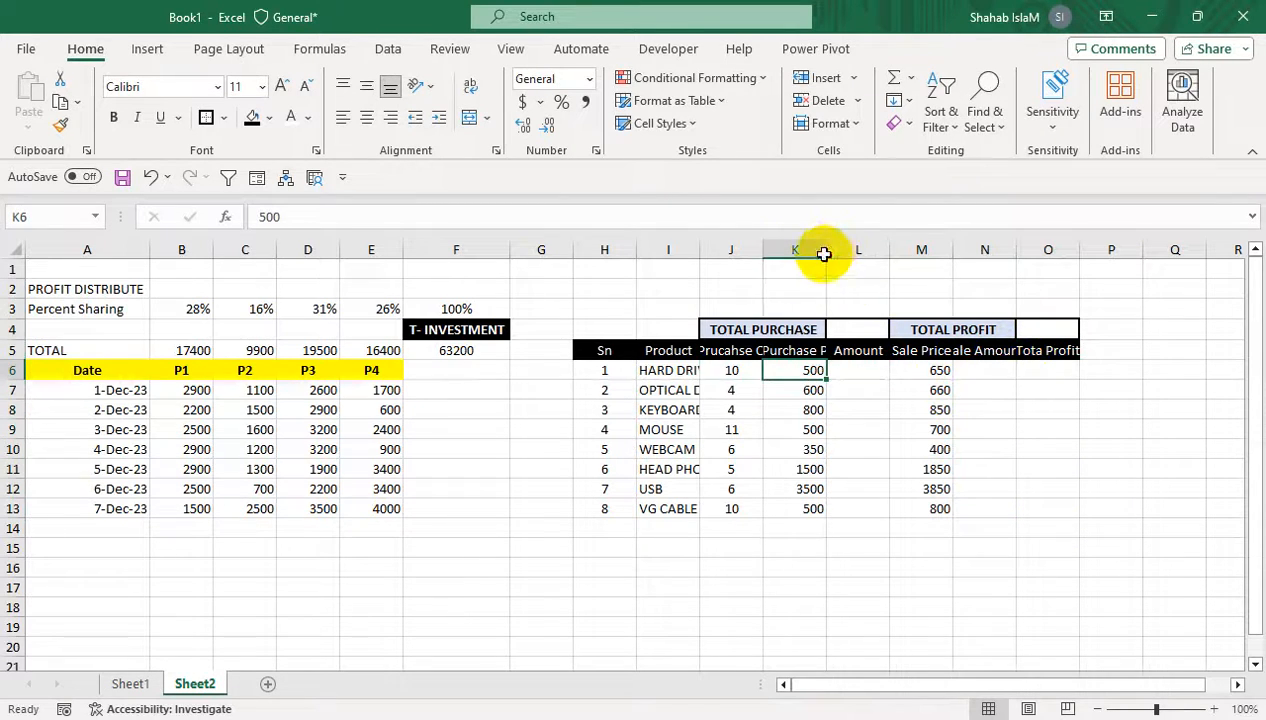
Widen columns J and K to fit their headers and fill the purchase Amount column L6:L13 with =K6*J6
drag(764, 249, 846, 249)
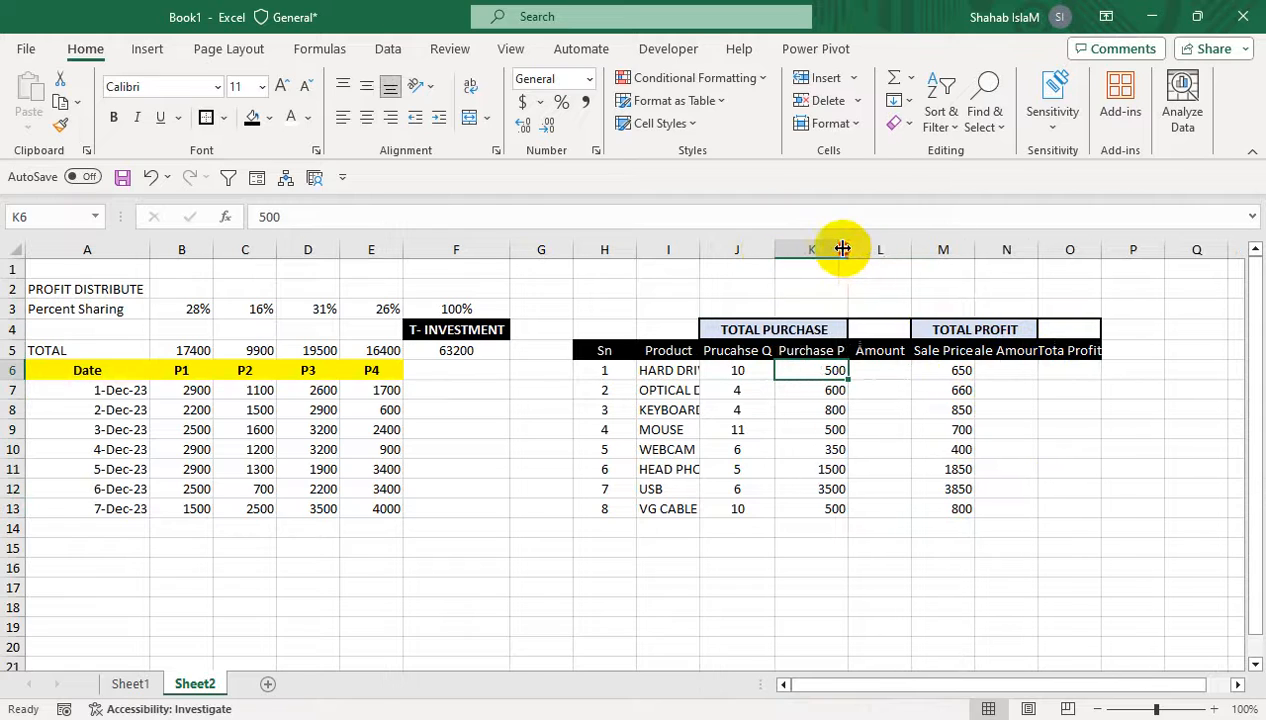
click(885, 372)
text(=)
key(Left)
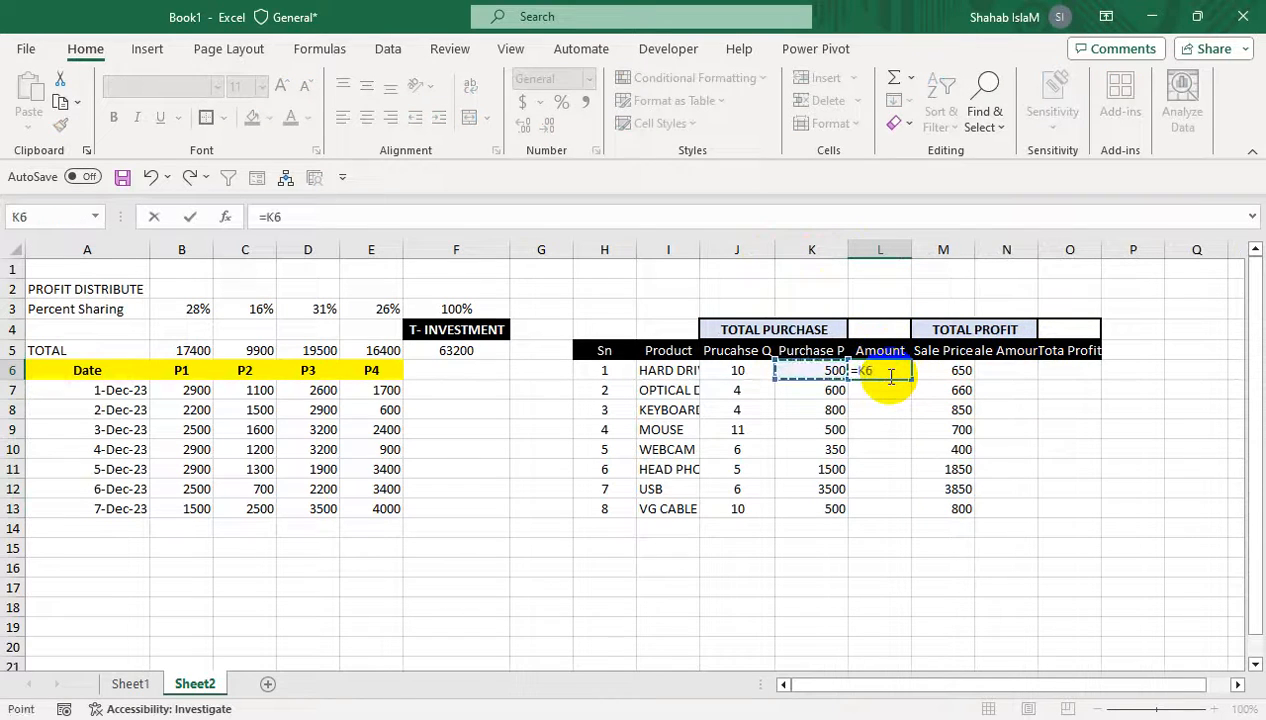
key(Left)
key(Return)
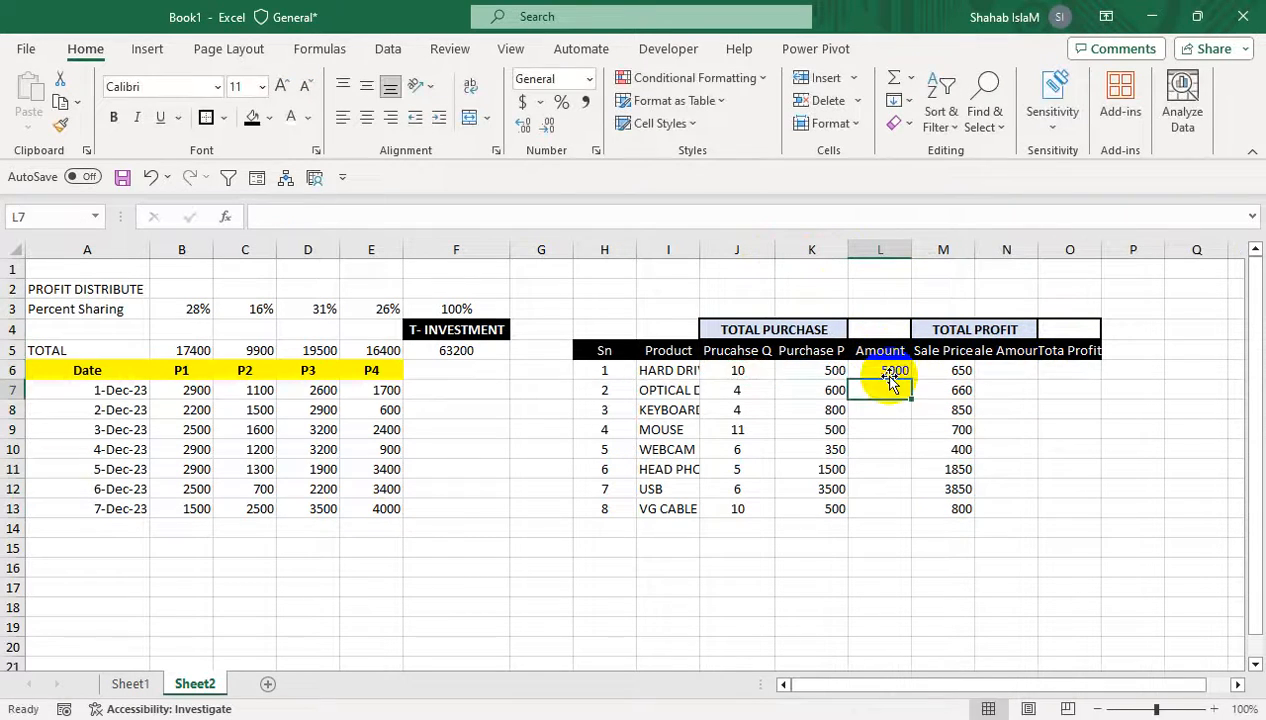
double_click(910, 381)
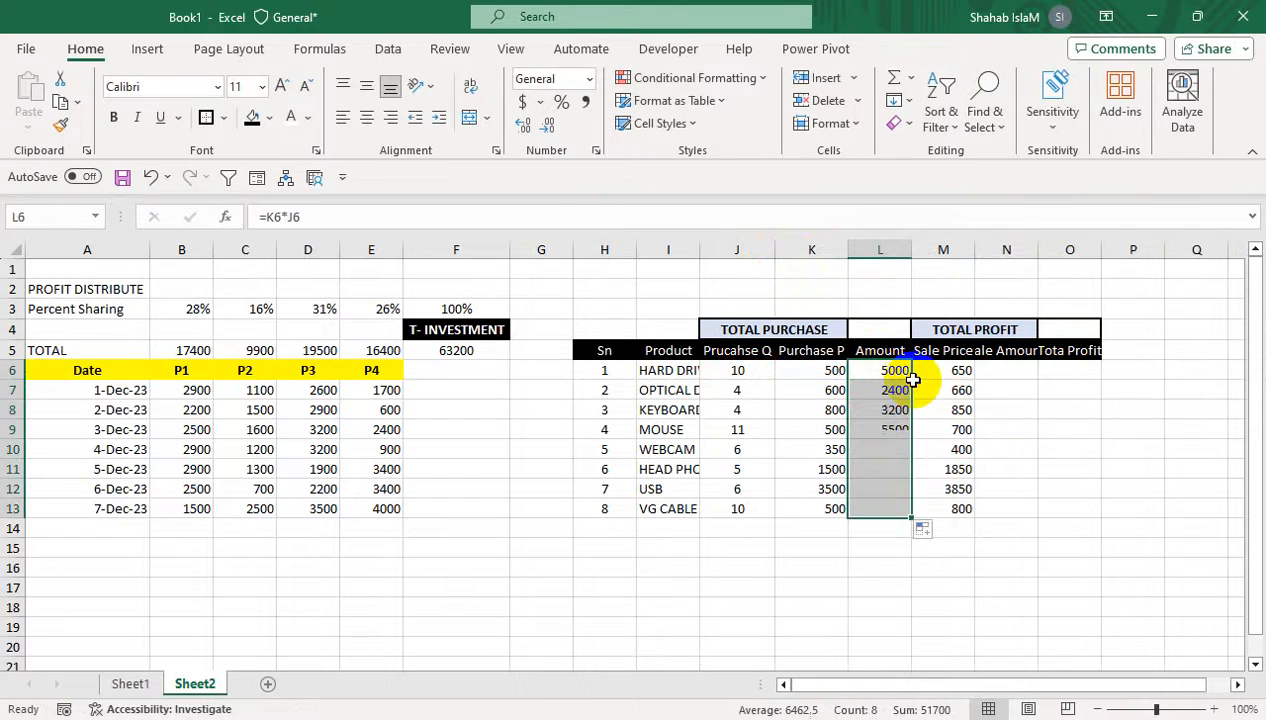
Widen column N to fit its header and fill the Sale Amount column N6:N13 with =M6*J6
click(1008, 370)
double_click(1032, 249)
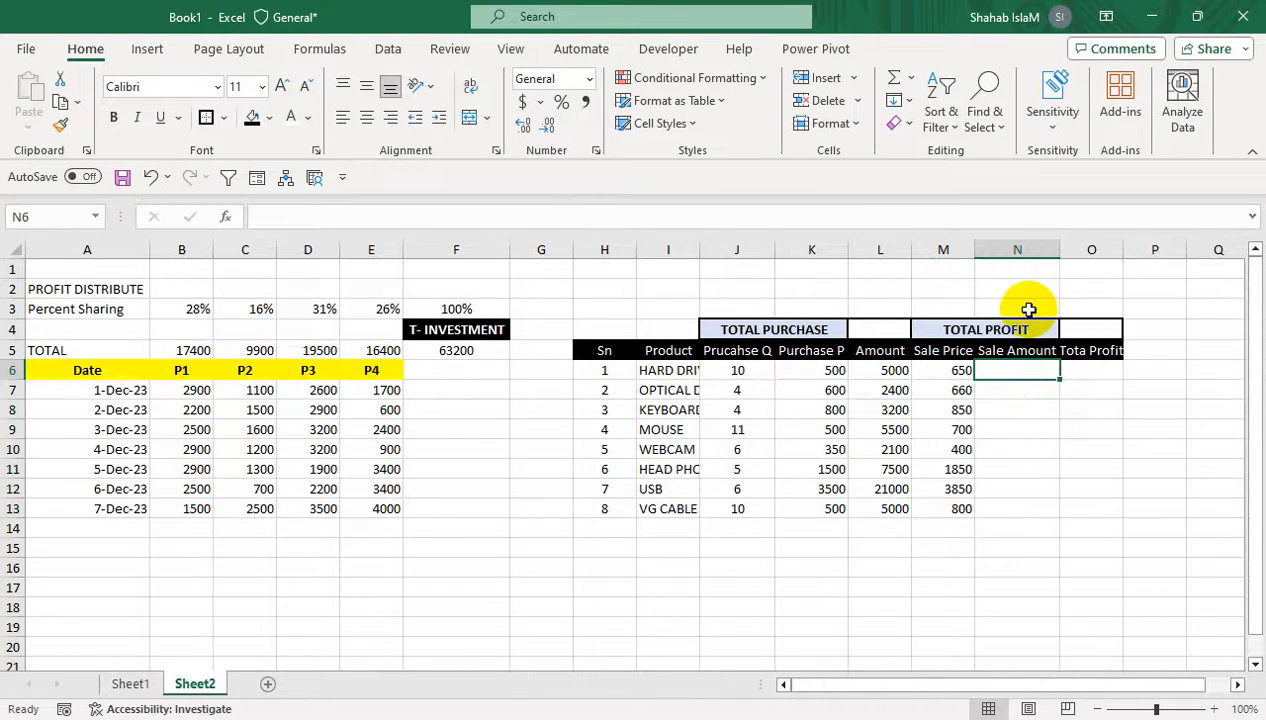
text(=)
key(Left)
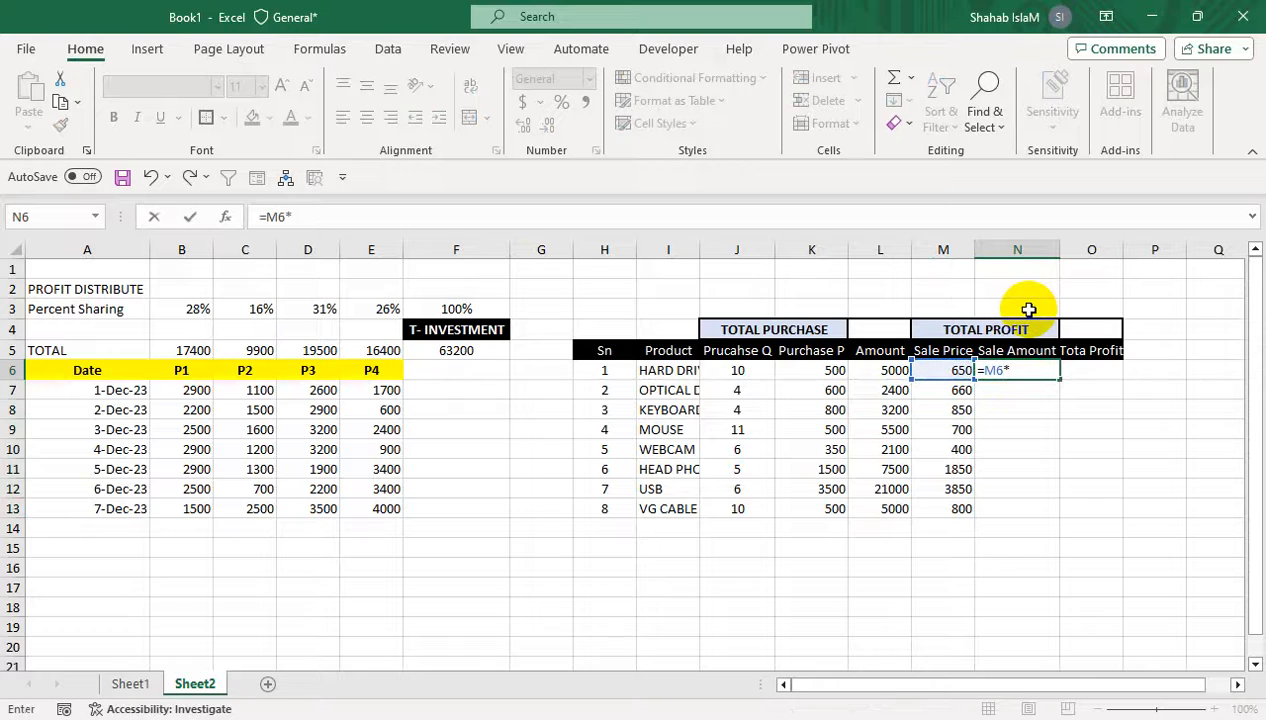
key(Left)
key(Left)
key(Left)
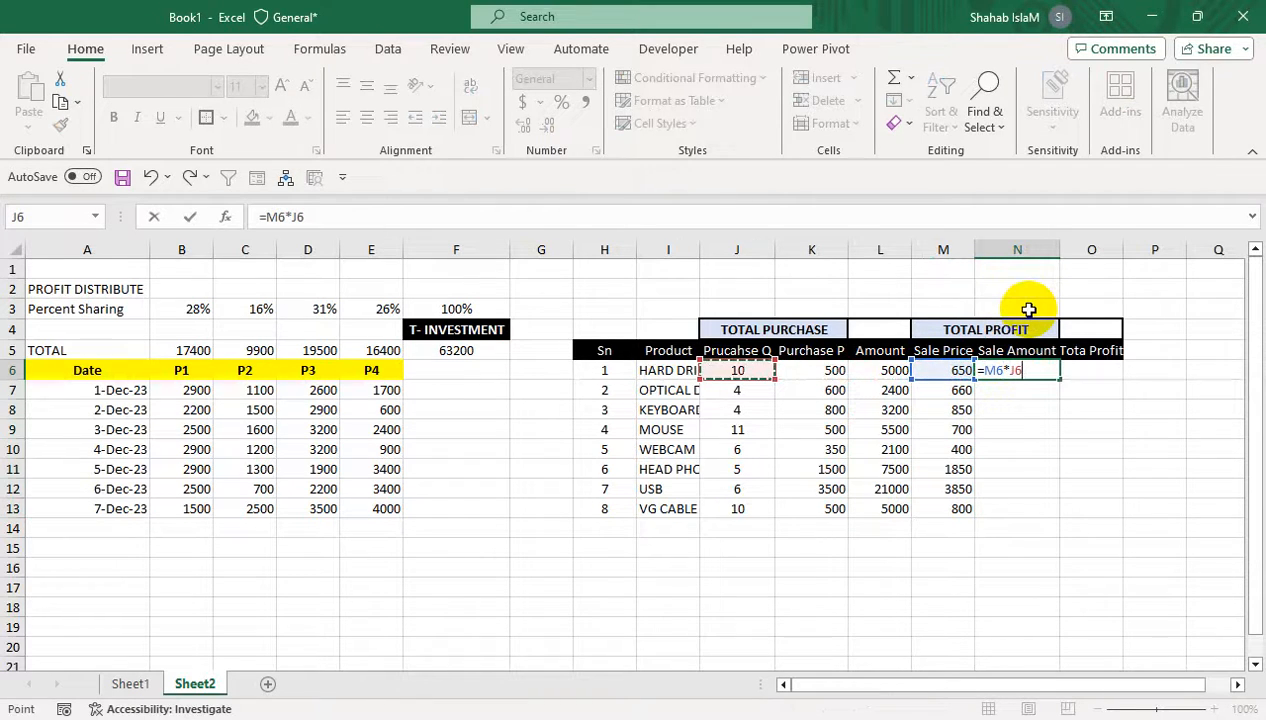
key(Return)
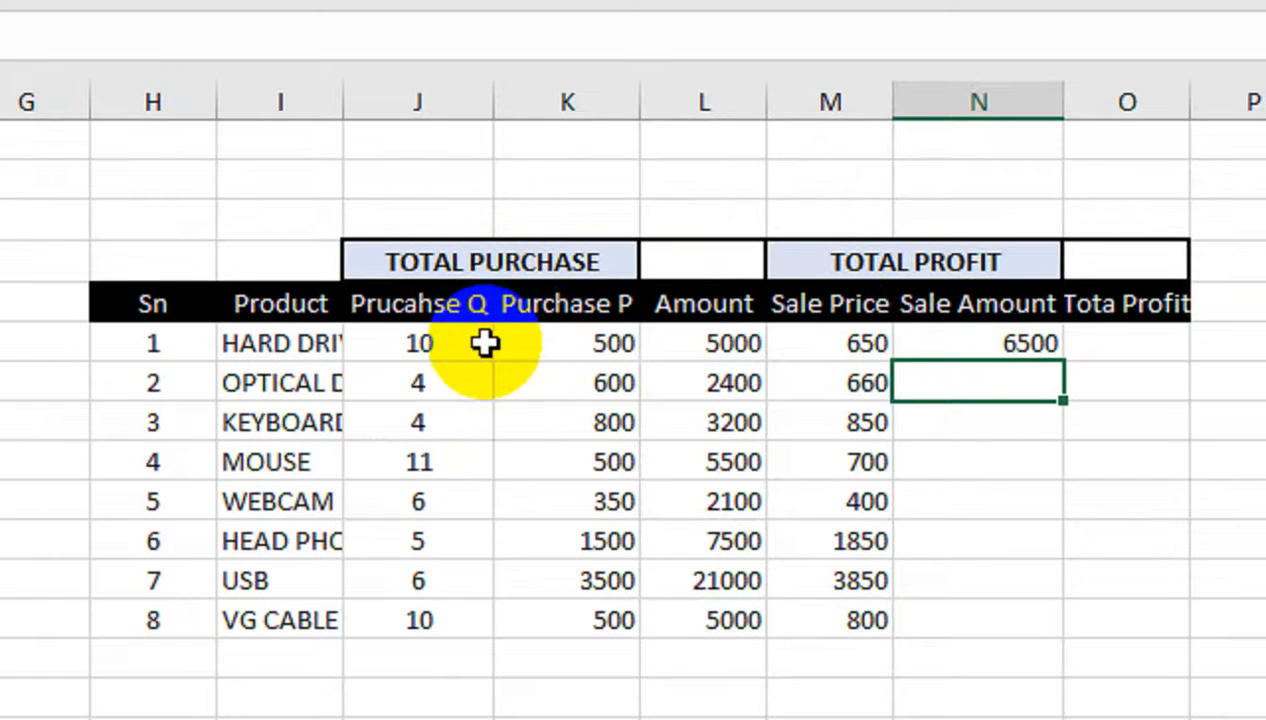
click(945, 343)
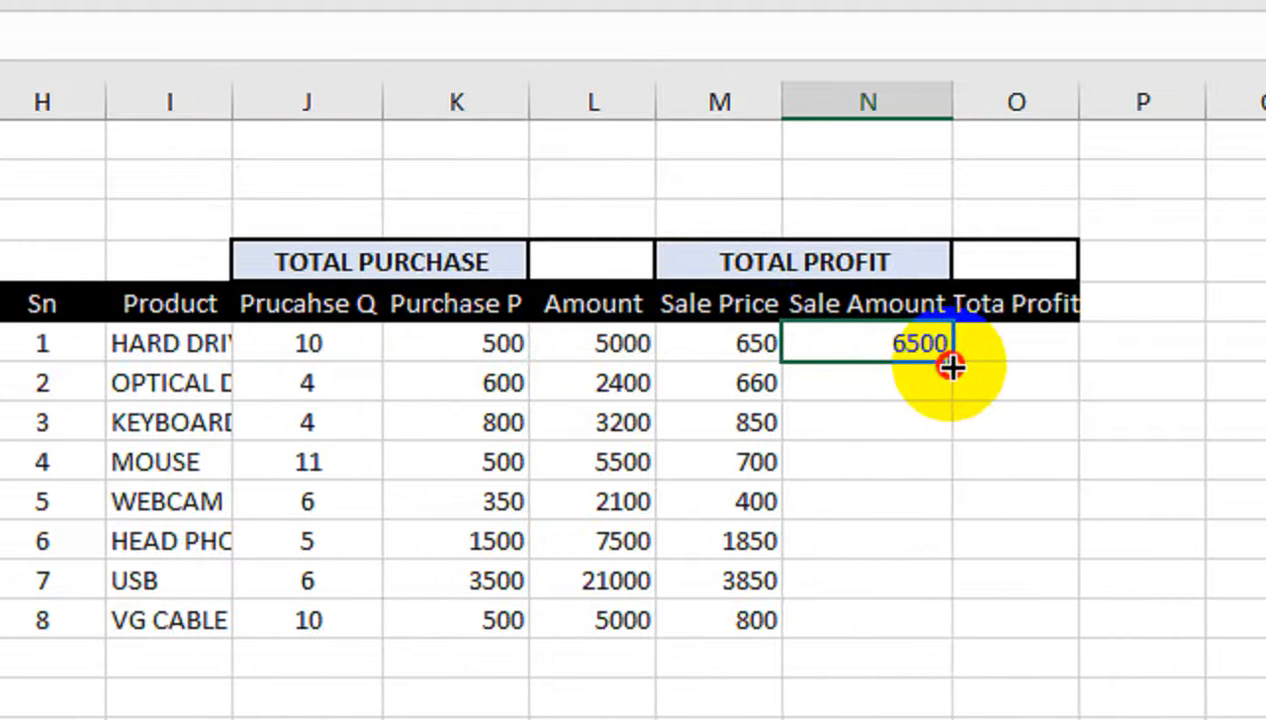
double_click(952, 367)
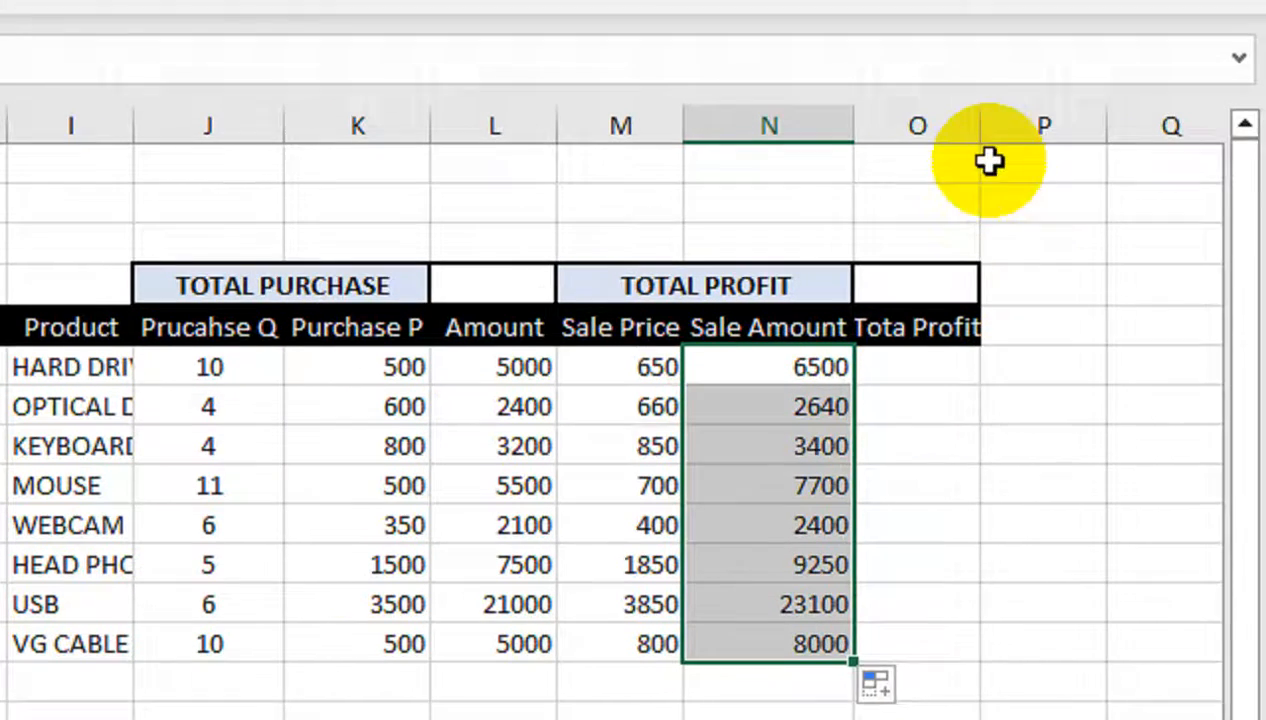
Widen column O to fit its header and enter =N6-L6 in O6 for the first product's profit
click(1107, 110)
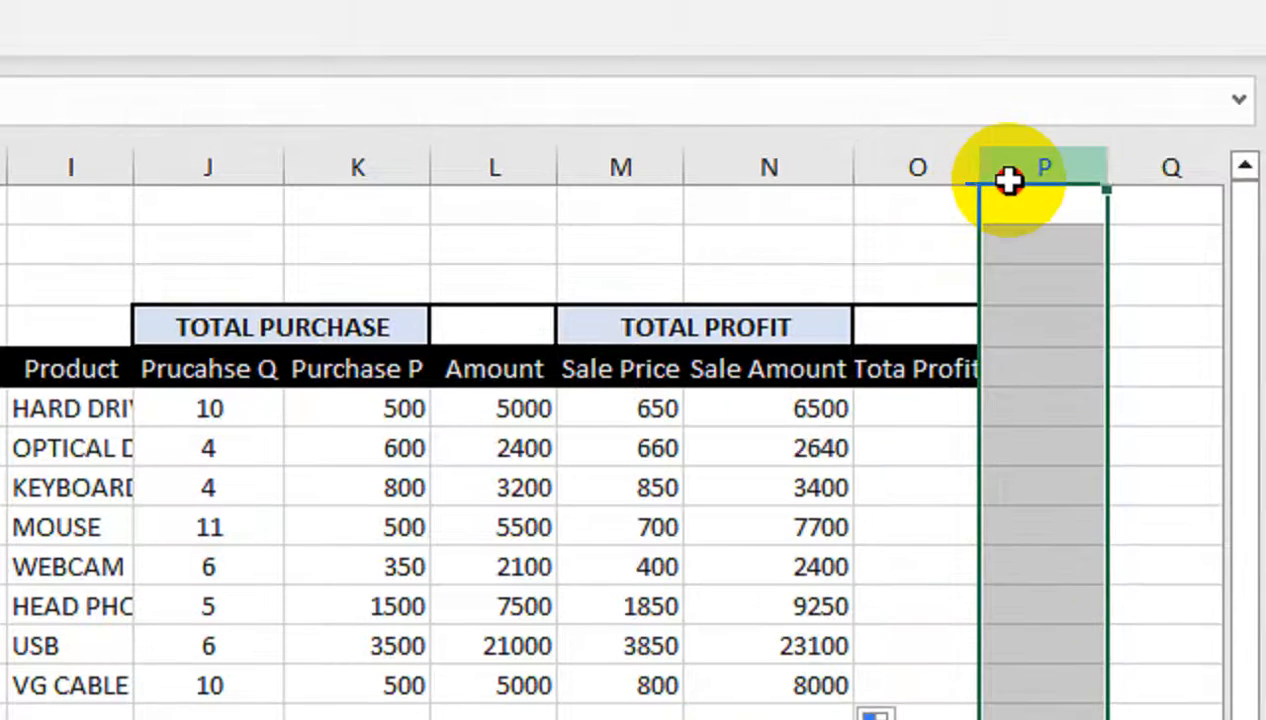
drag(985, 176, 1008, 178)
click(931, 412)
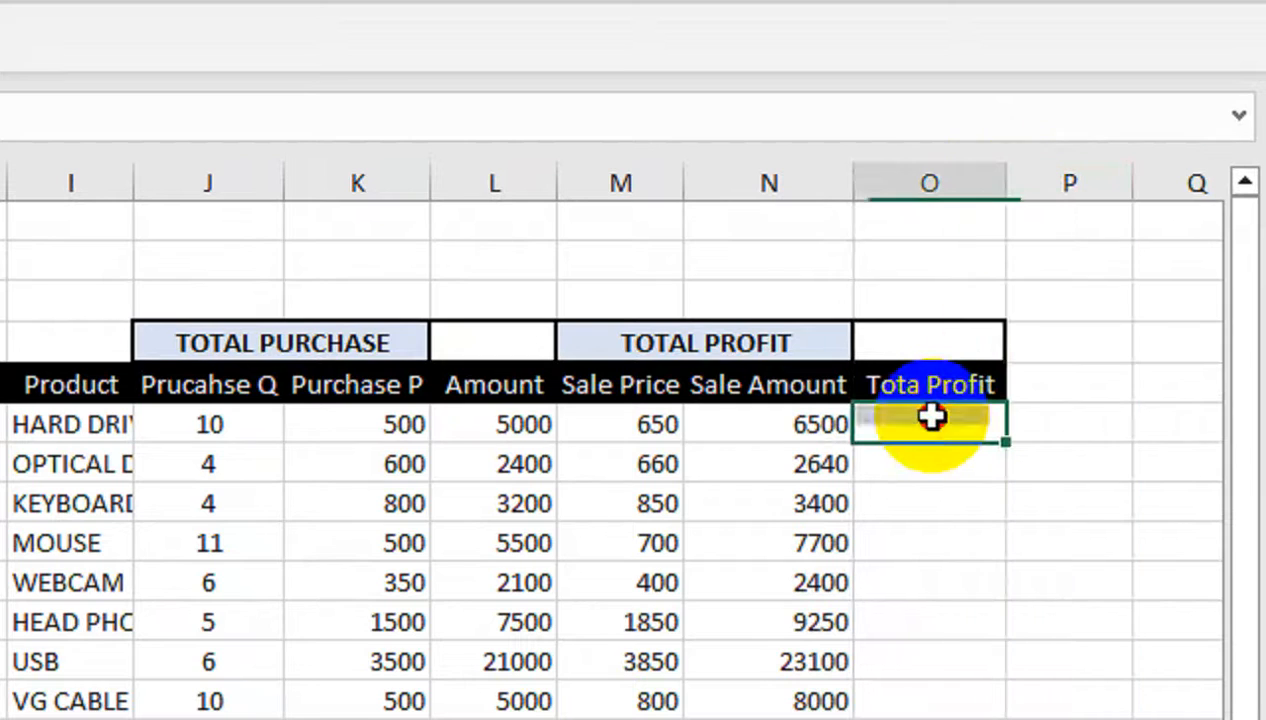
text(=)
key(Left)
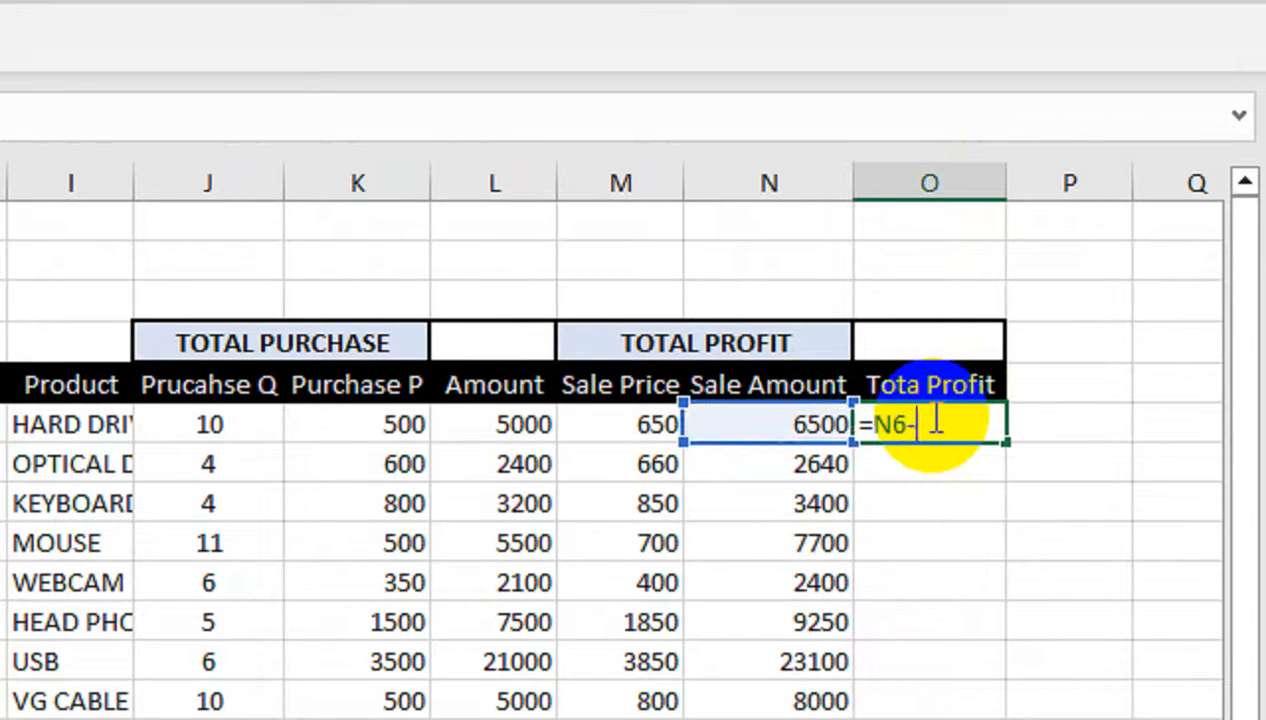
text(-)
key(Left)
key(Left)
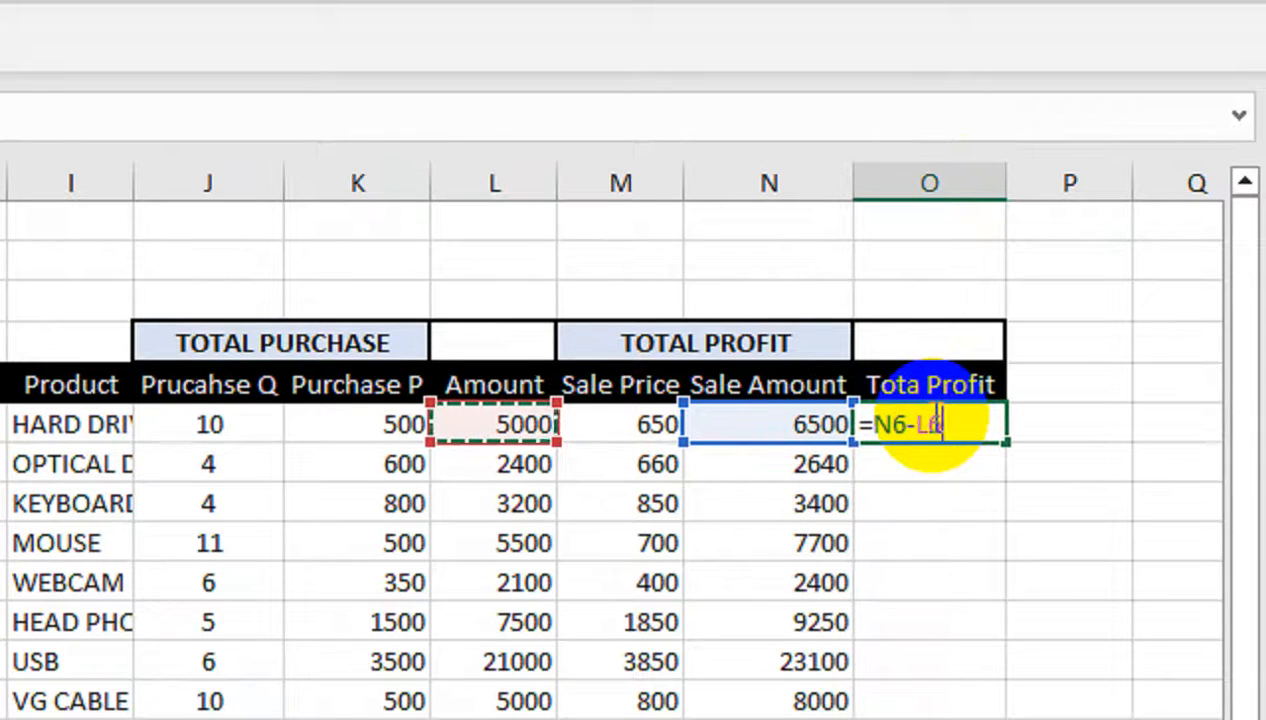
key(Return)
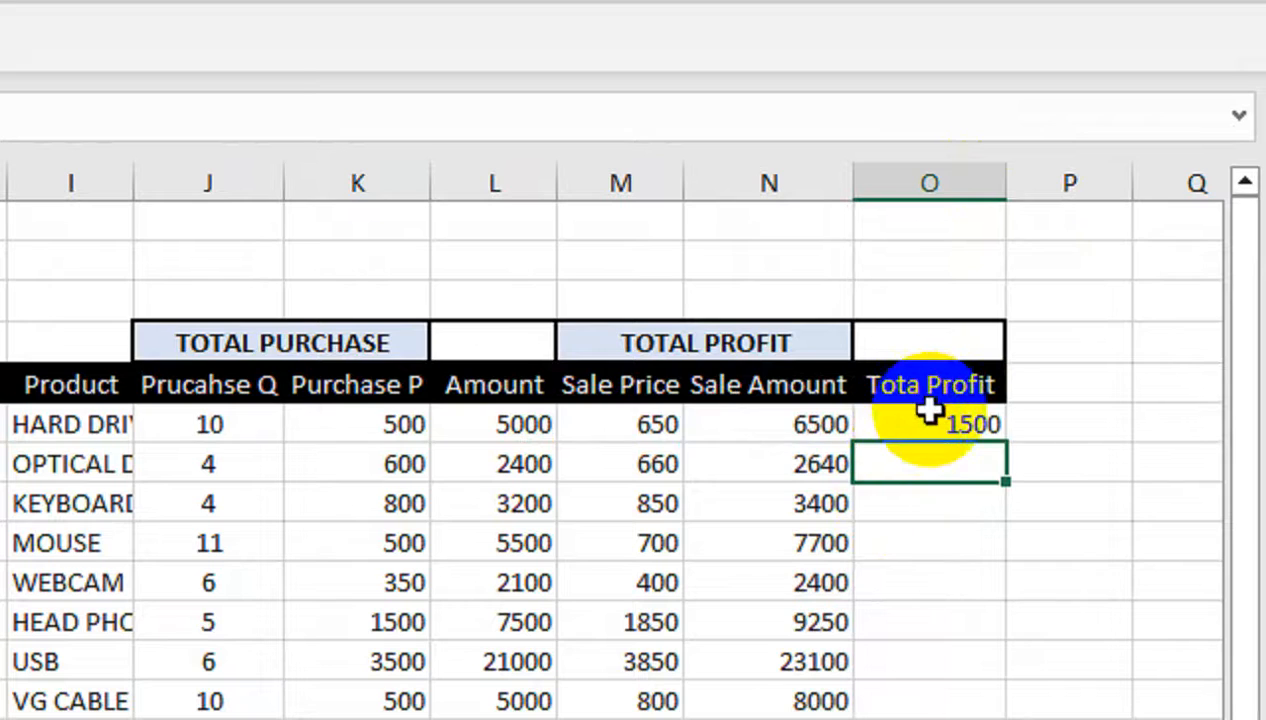
Fill the profit formula from O6 down to O13
click(930, 418)
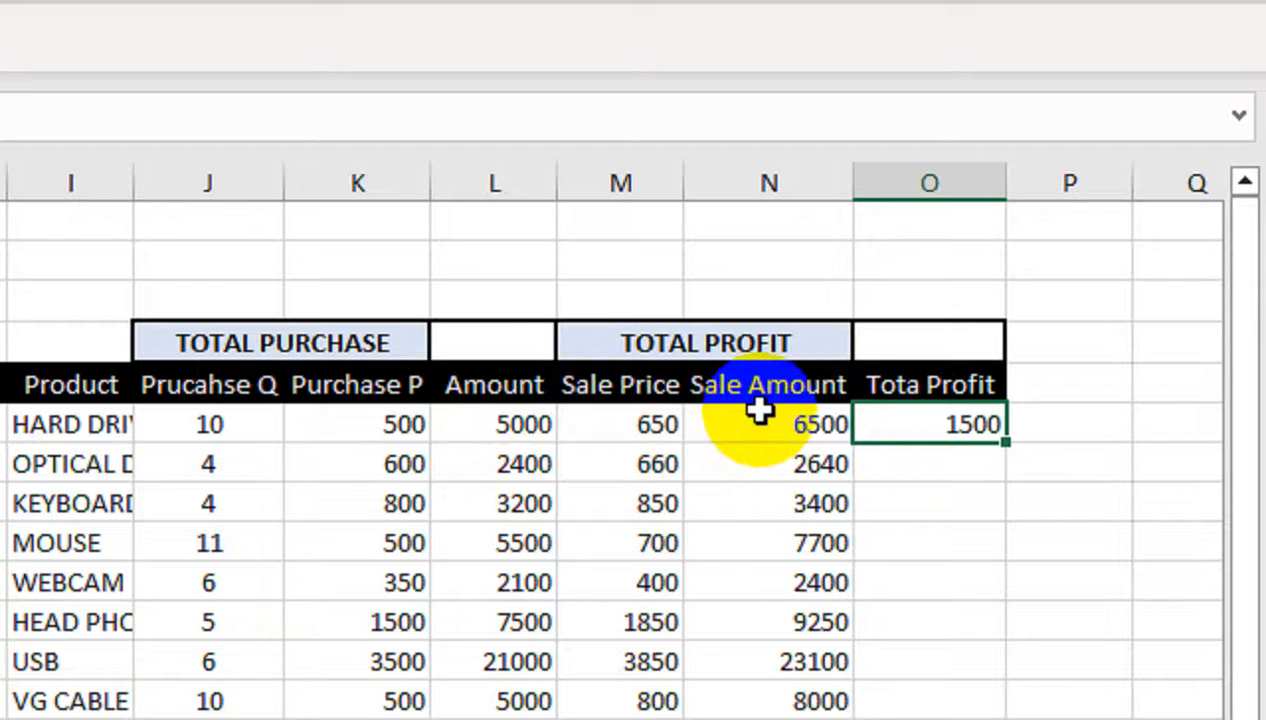
drag(1004, 442, 1018, 719)
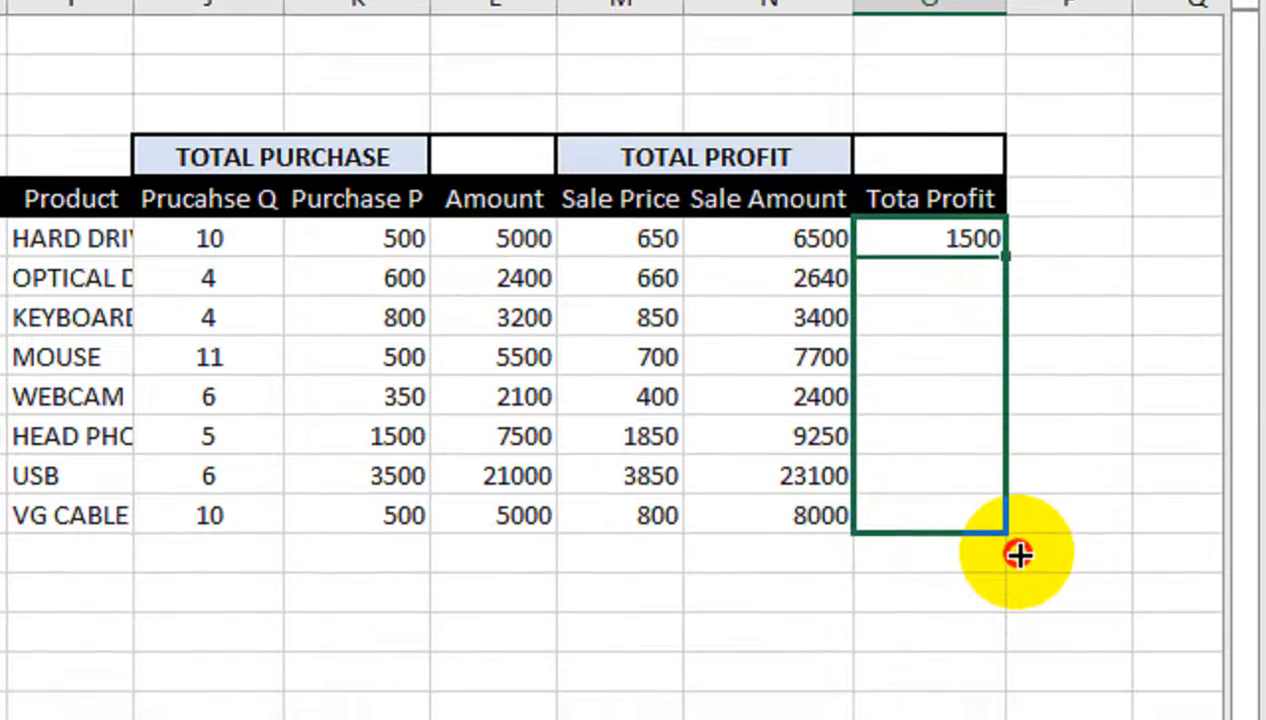
drag(1018, 556, 955, 520)
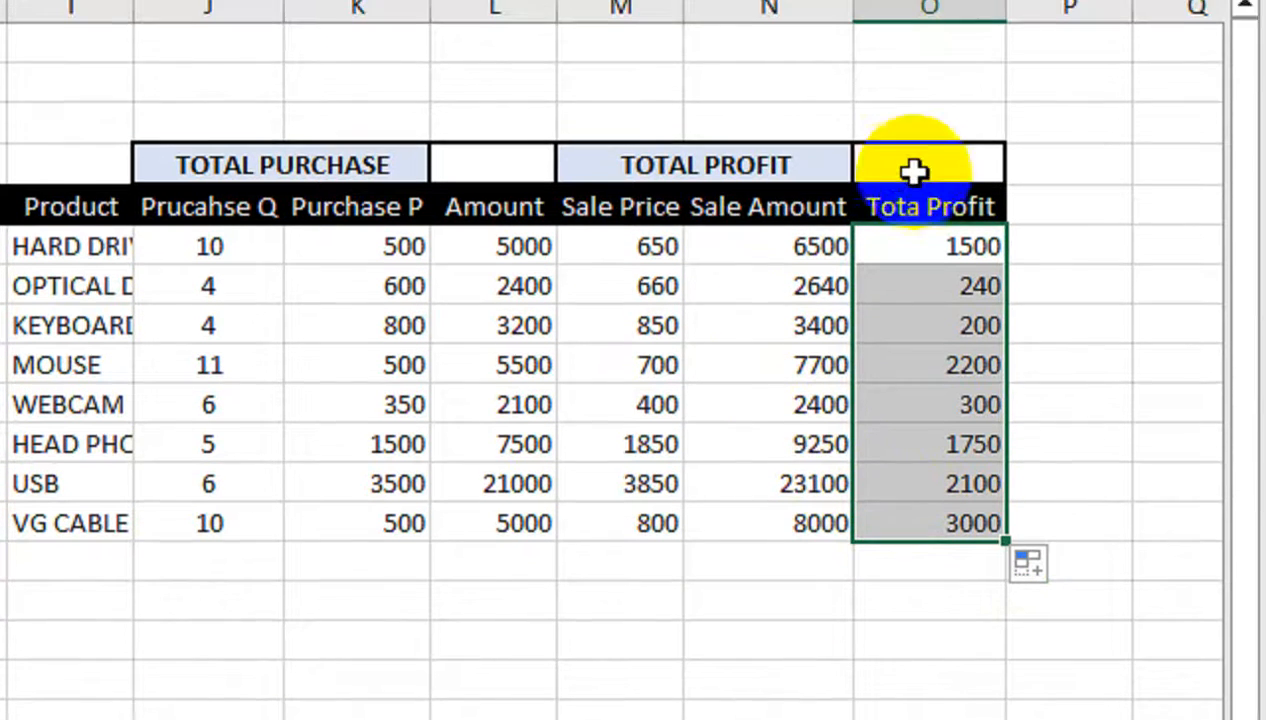
Enter a SUM formula in O4 that totals the profit column from O6 downward
click(935, 163)
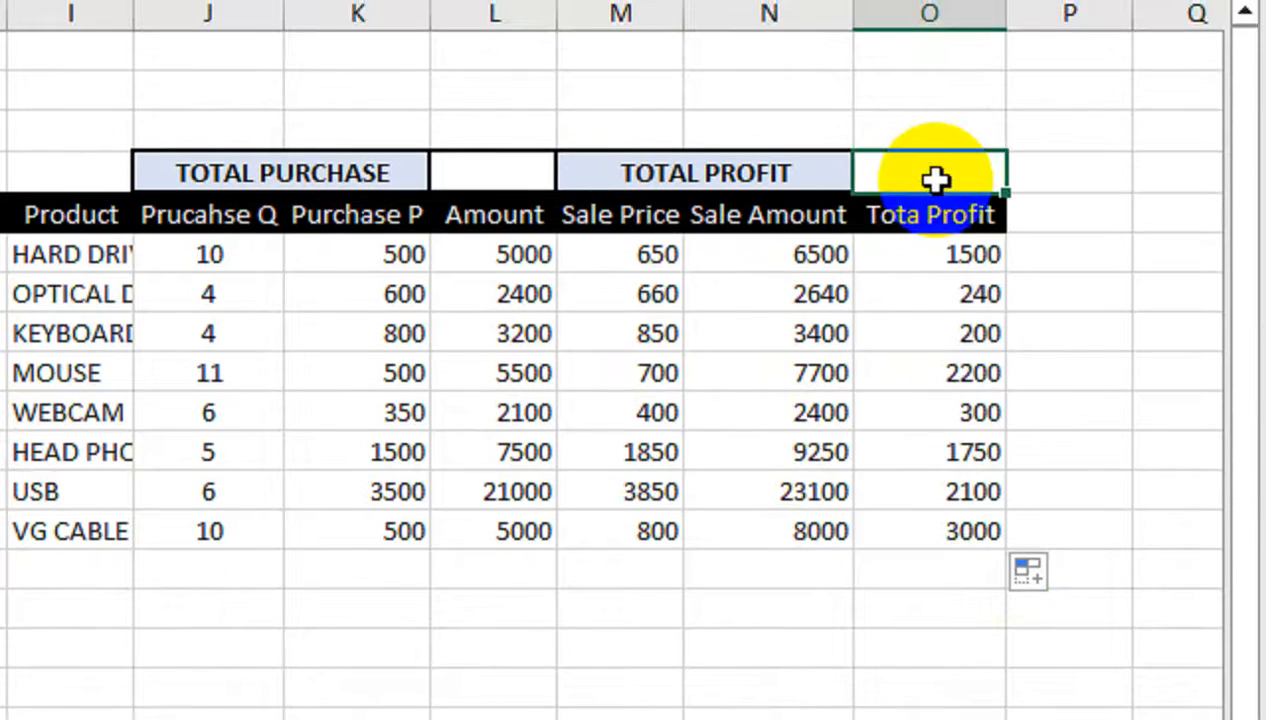
text(=SUM()
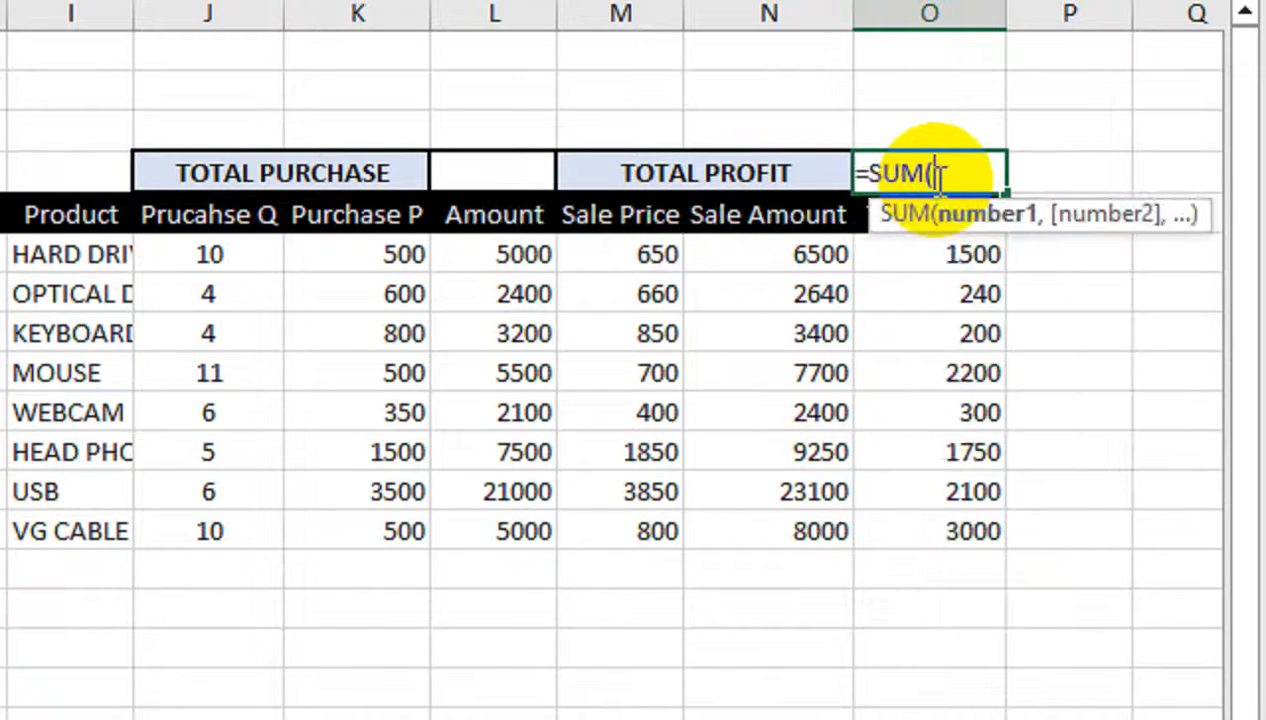
click(928, 252)
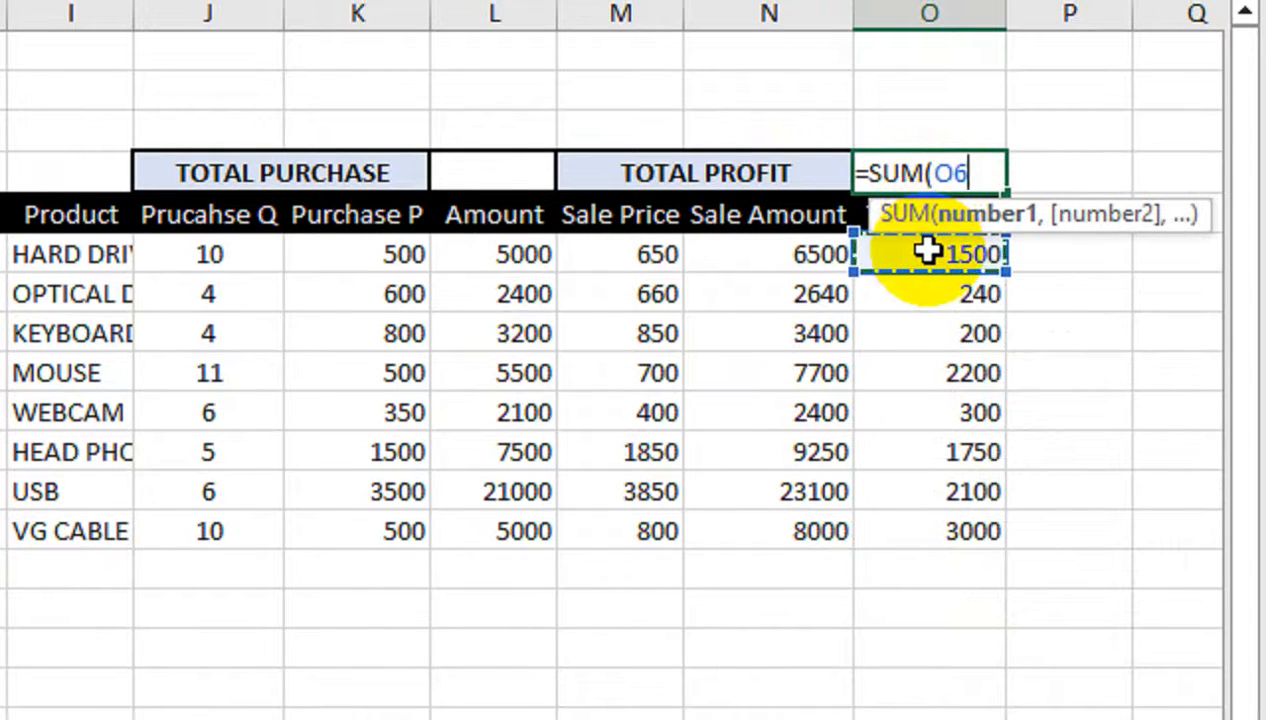
key(ctrl+shift+Down)
key(Escape)
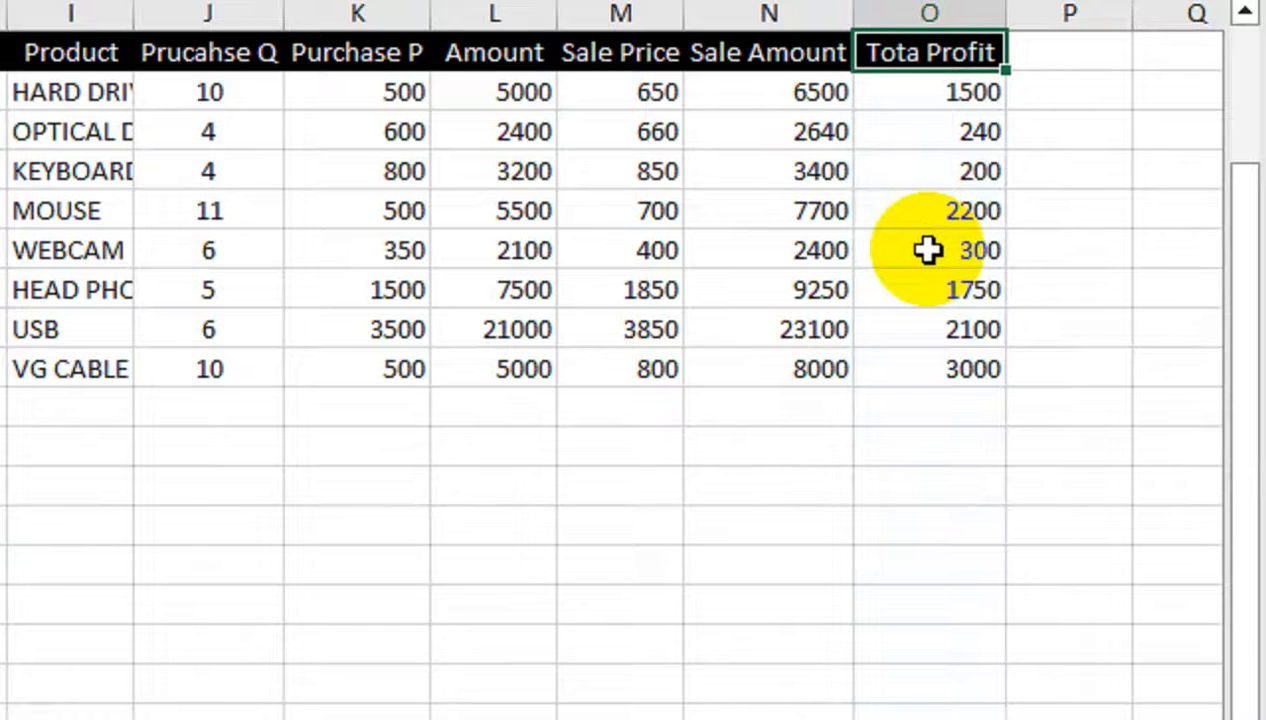
key(Up)
key(Up)
key(Up)
key(Up)
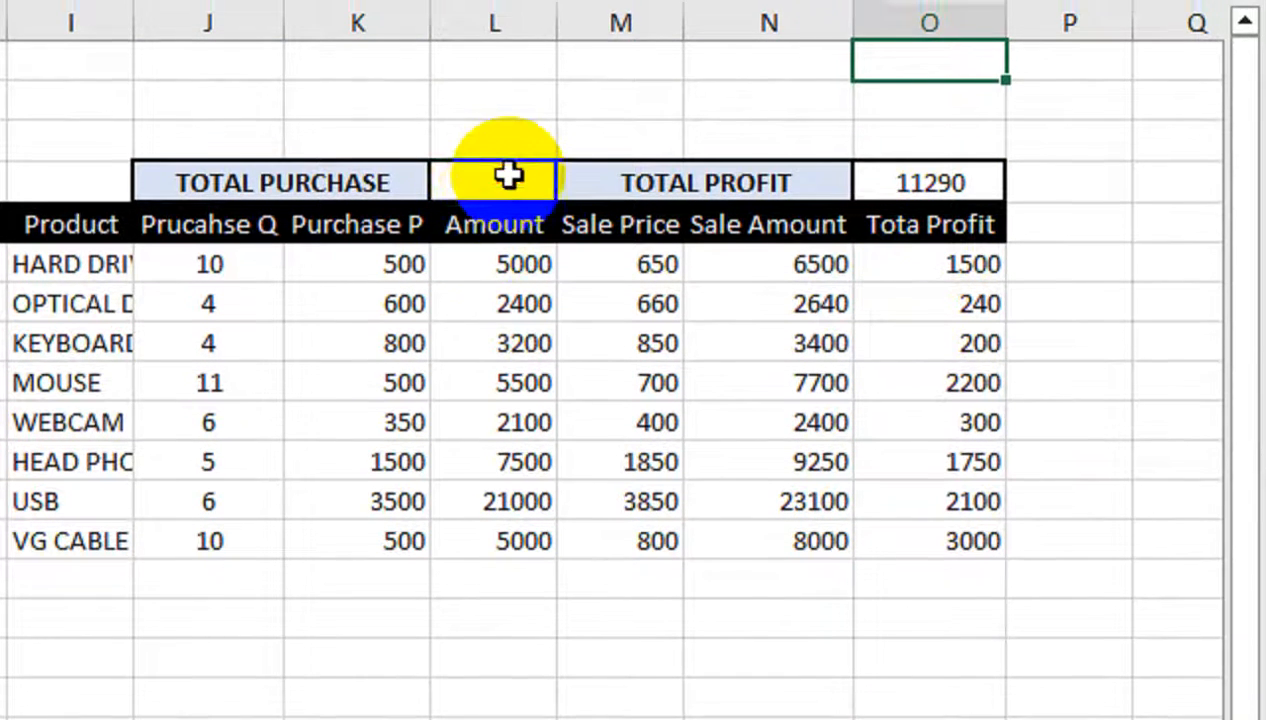
Enter a SUM formula in L4 that totals the purchase Amount column from L6 to the end of the column
click(493, 172)
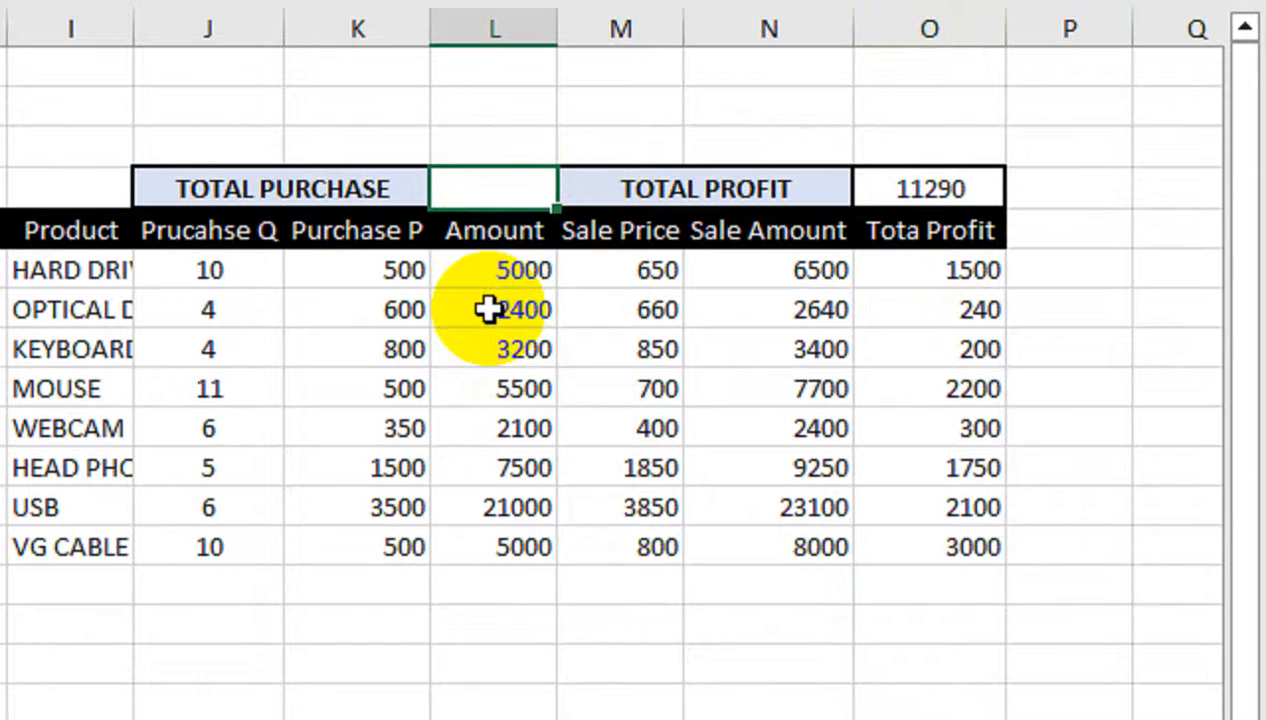
text(=SUM()
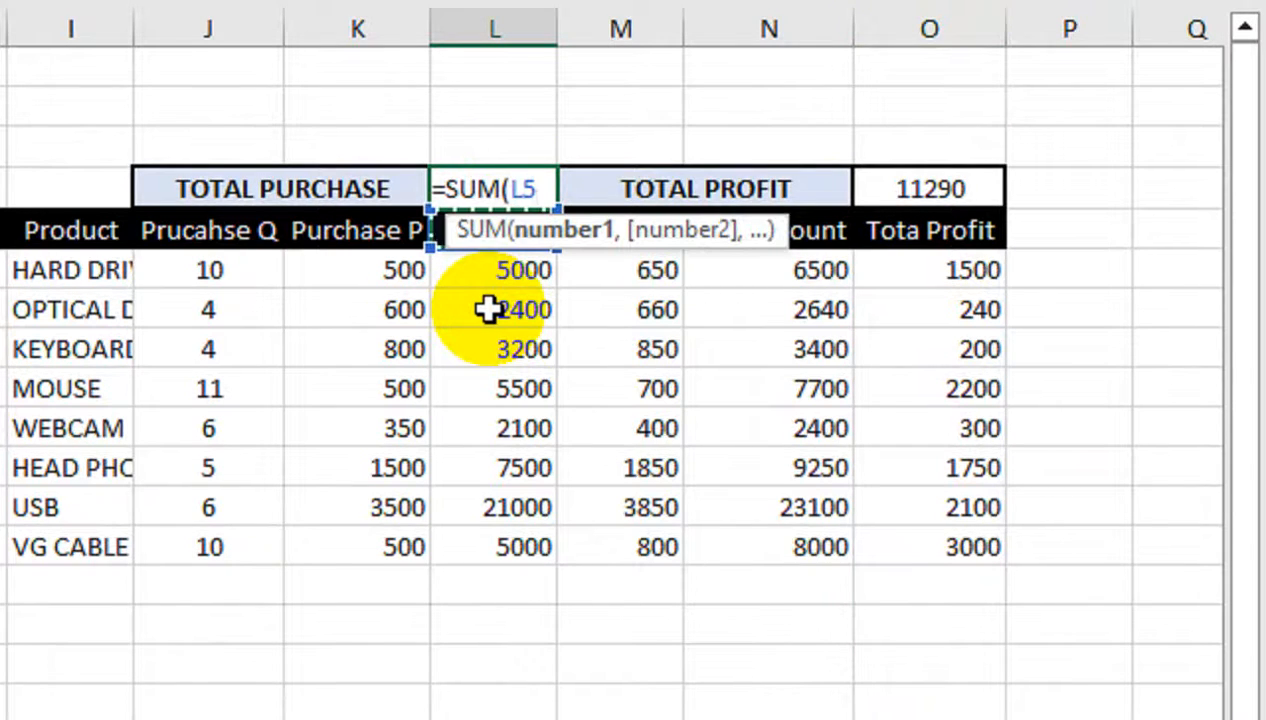
key(Down)
key(ctrl+shift+Down)
key(ctrl+shift+Down)
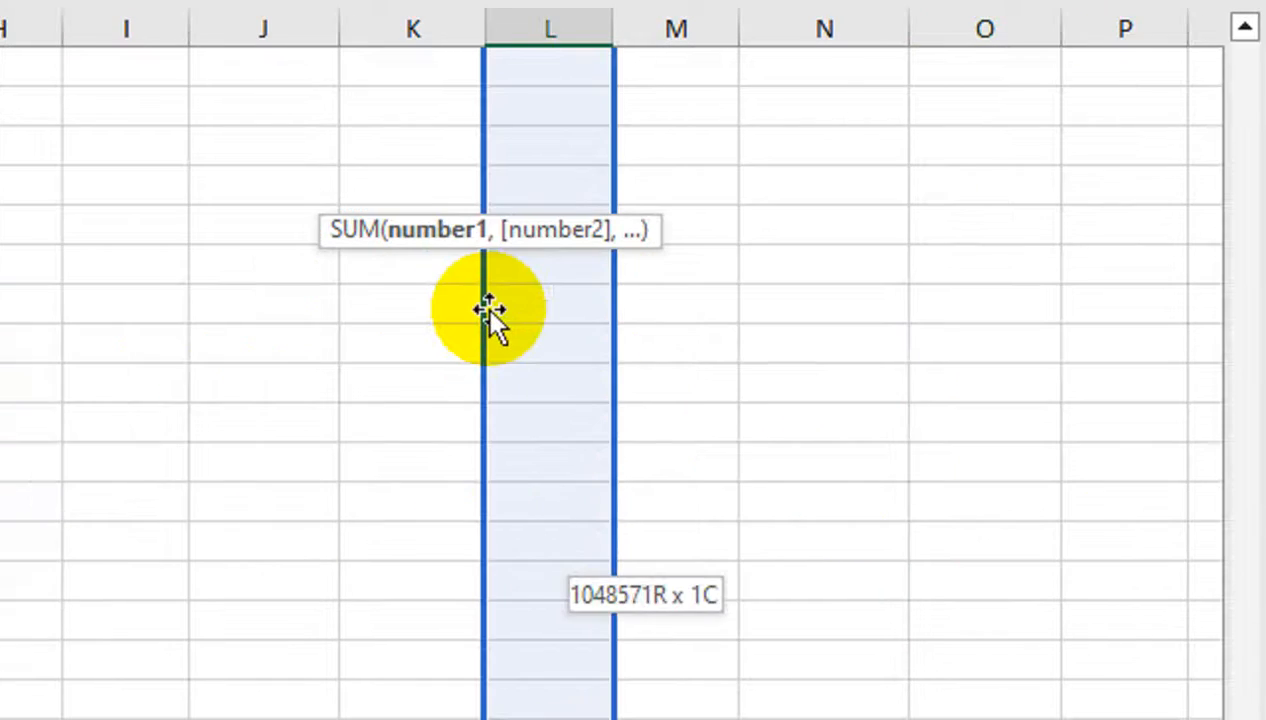
key(ctrl+Return)
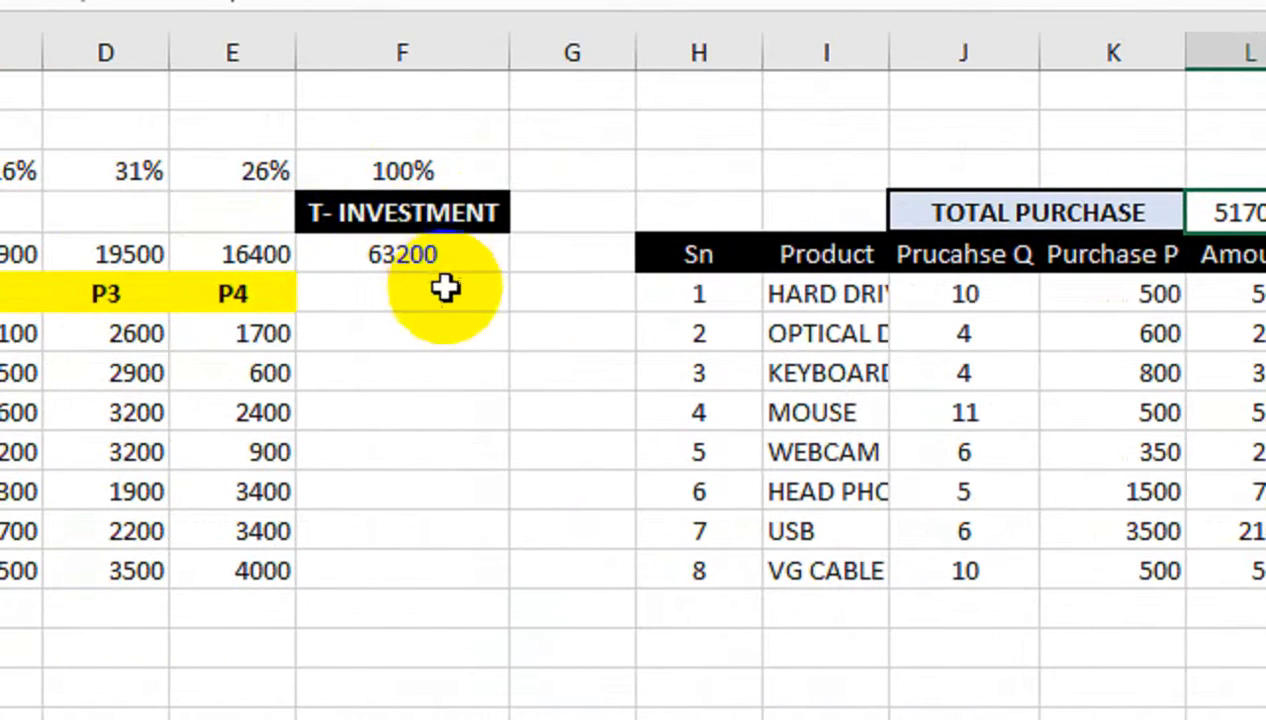
Enter CASH IN HAND in F6 as the header below the total investment
click(447, 296)
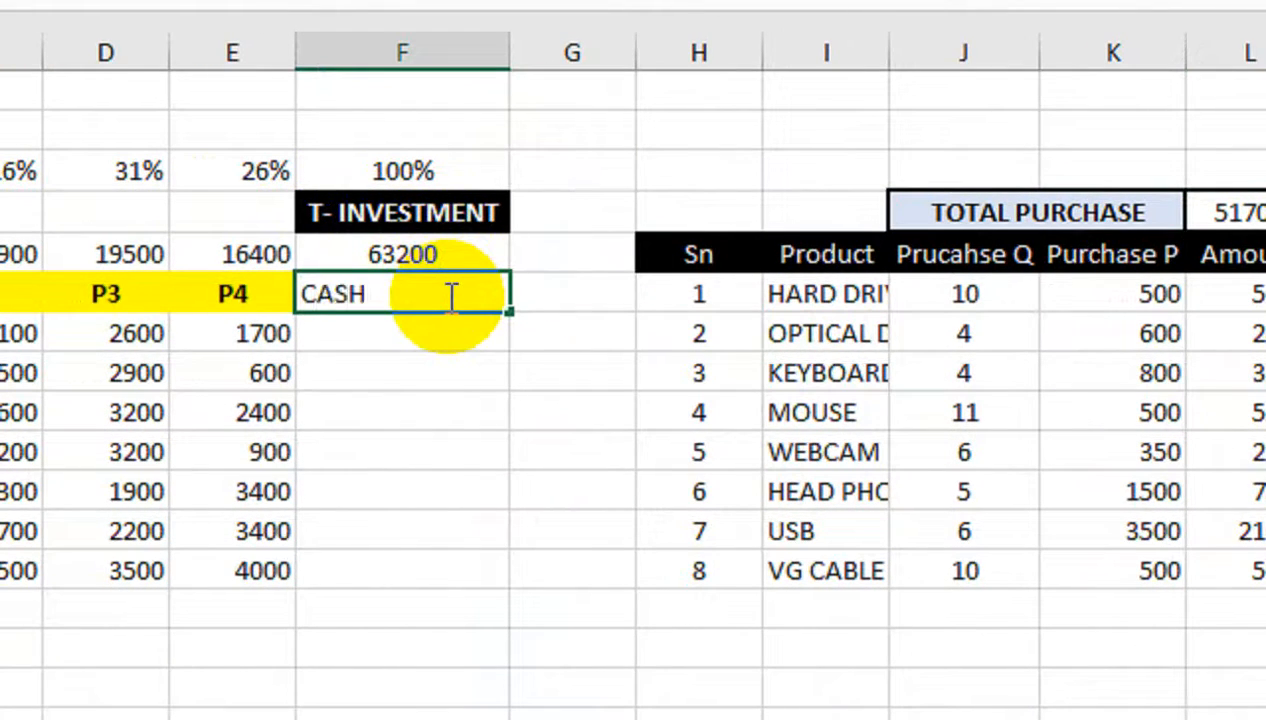
text(CASH IN HAN)
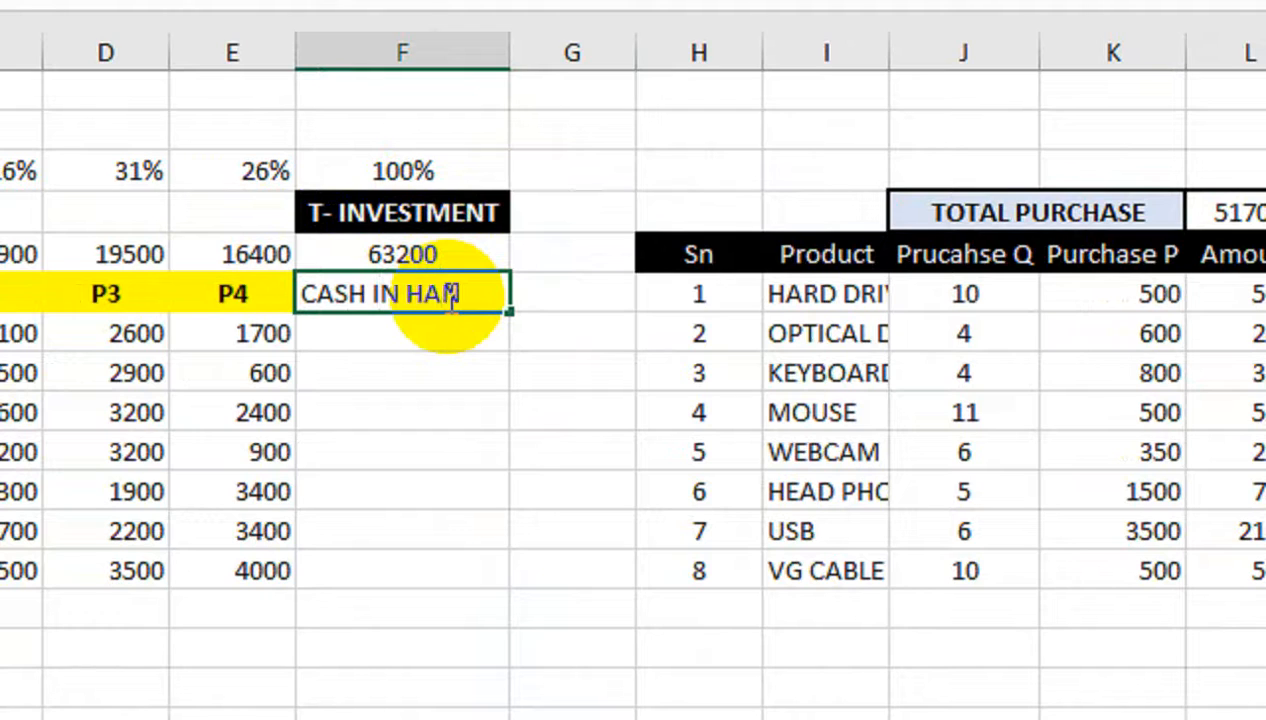
text(D)
key(Return)
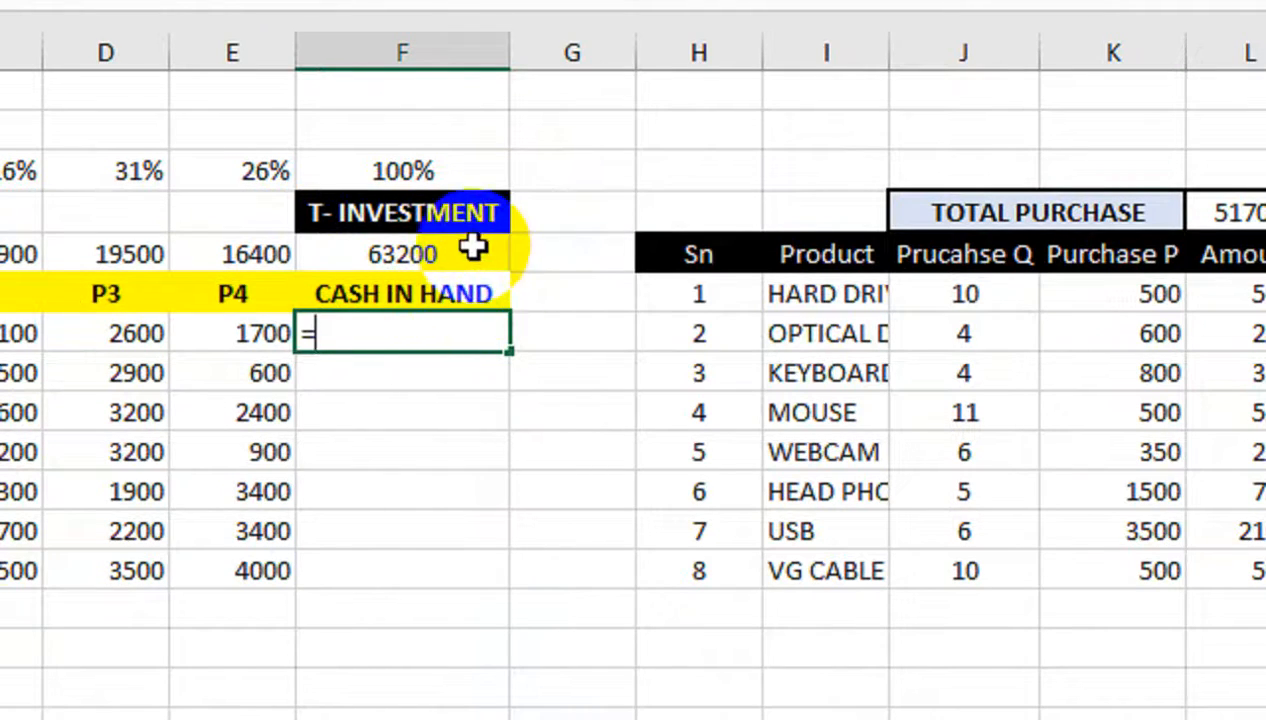
Enter =F5-L4 in F7 to subtract total purchase from total investment, and centre the result
click(470, 254)
text(-)
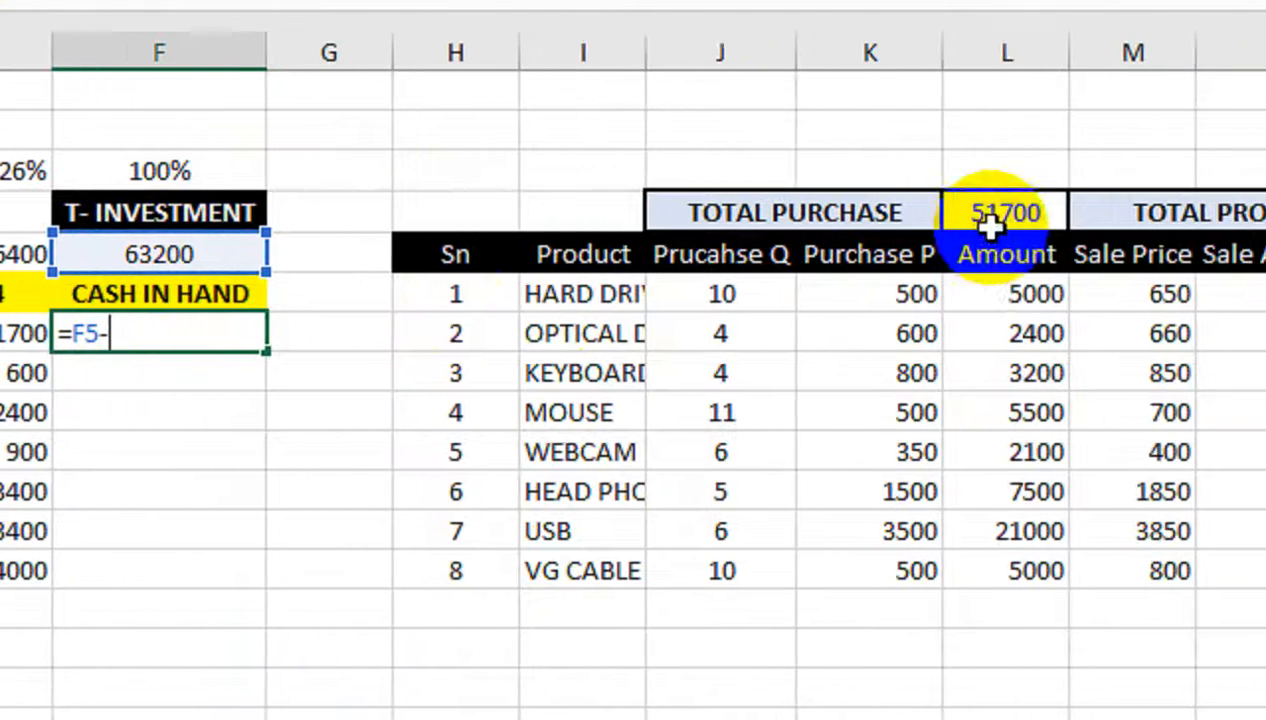
click(950, 222)
key(Return)
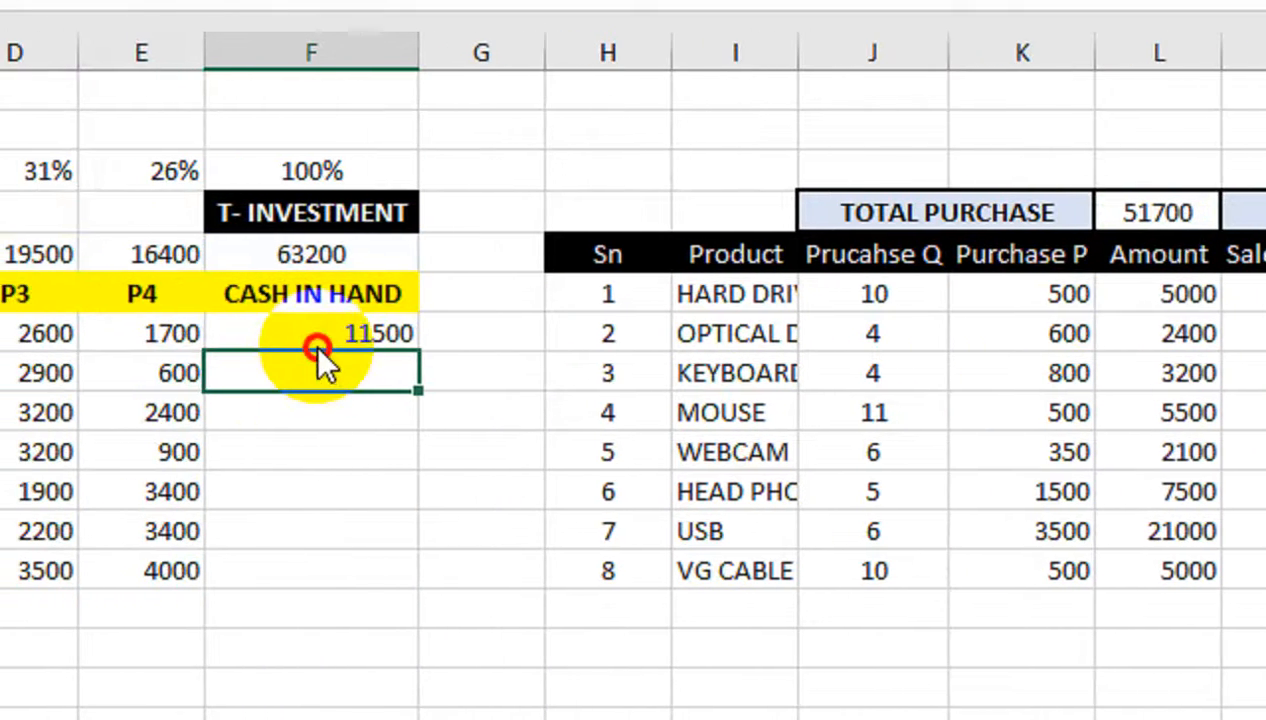
click(124, 333)
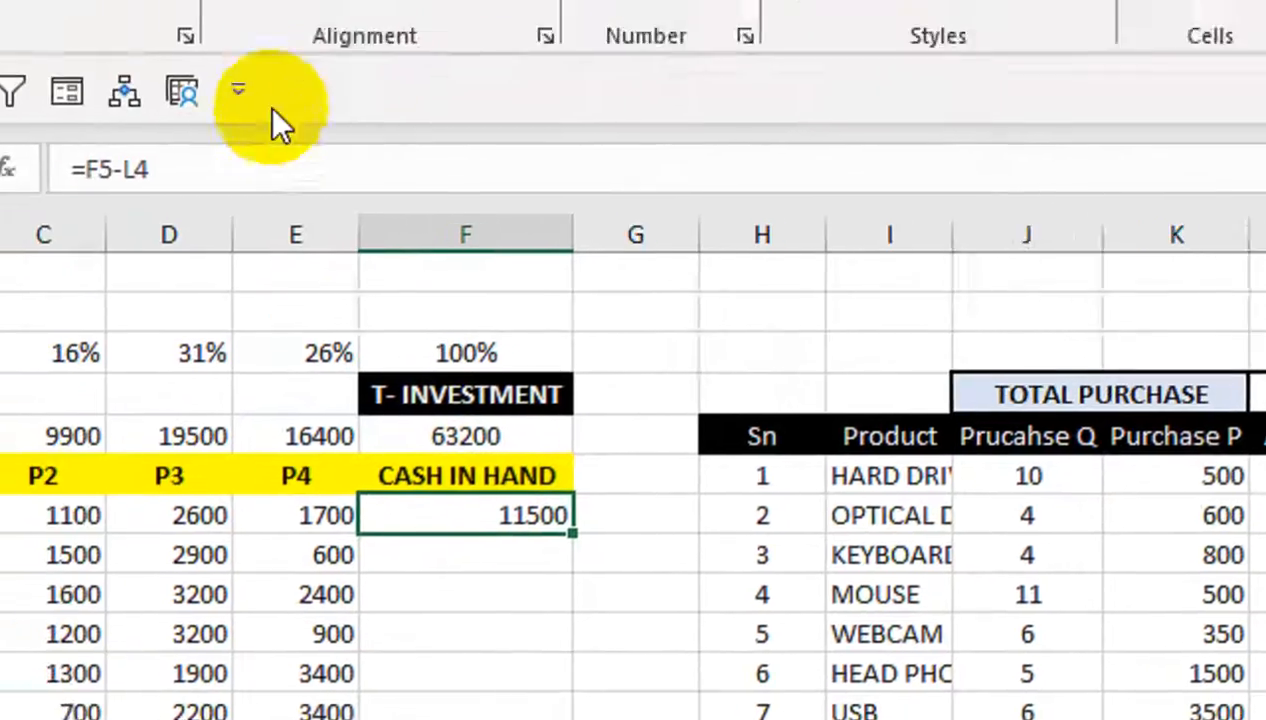
click(319, 190)
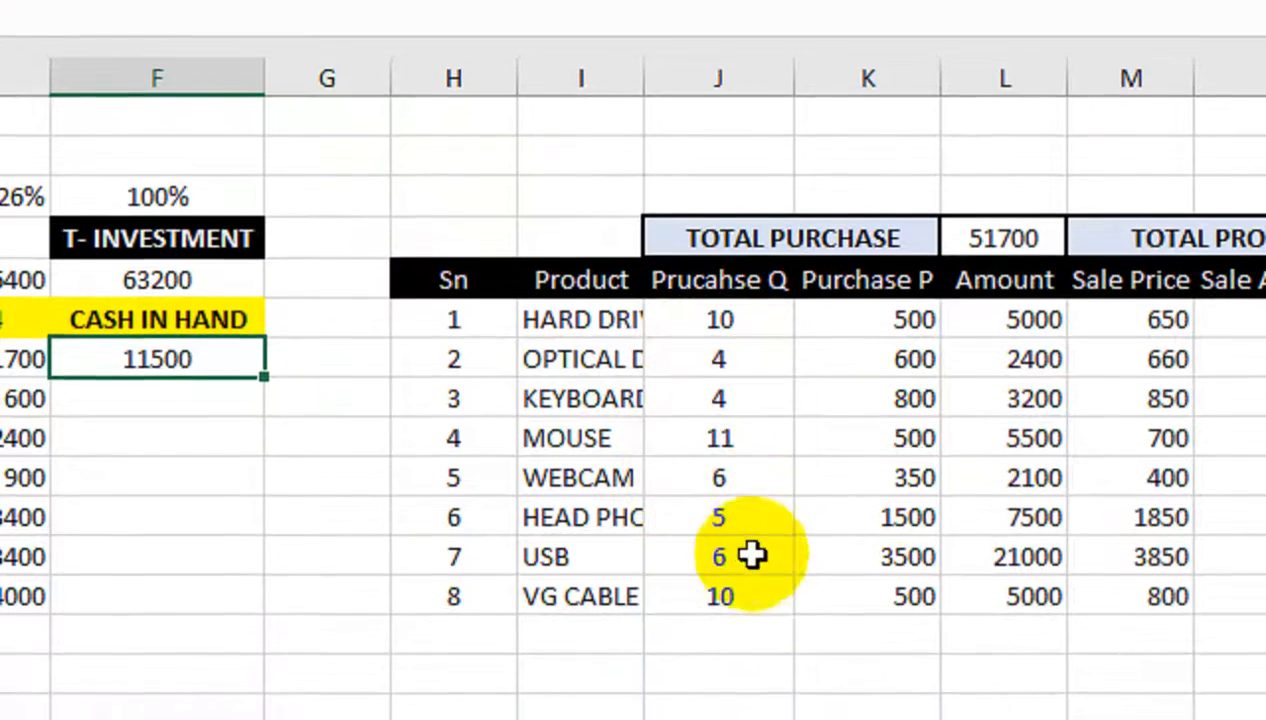
Try purchase quantities of 10 and then 8 for the USB product in J12
click(745, 617)
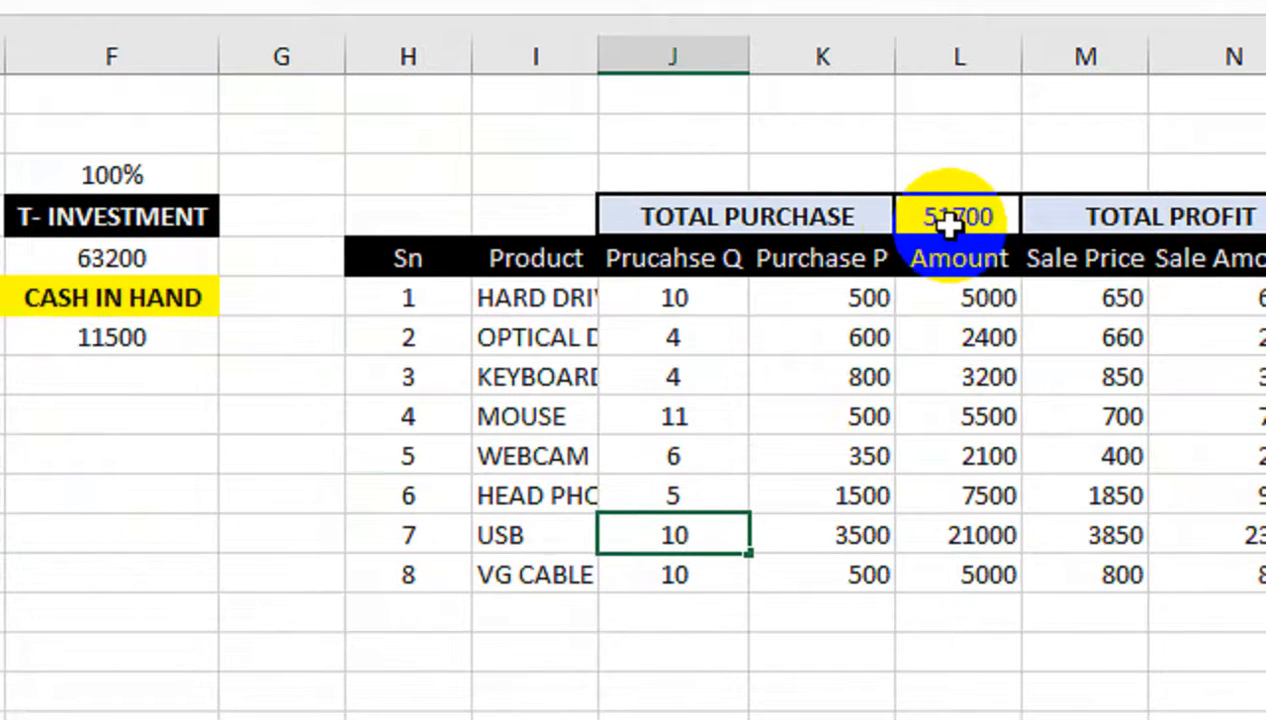
key(Return)
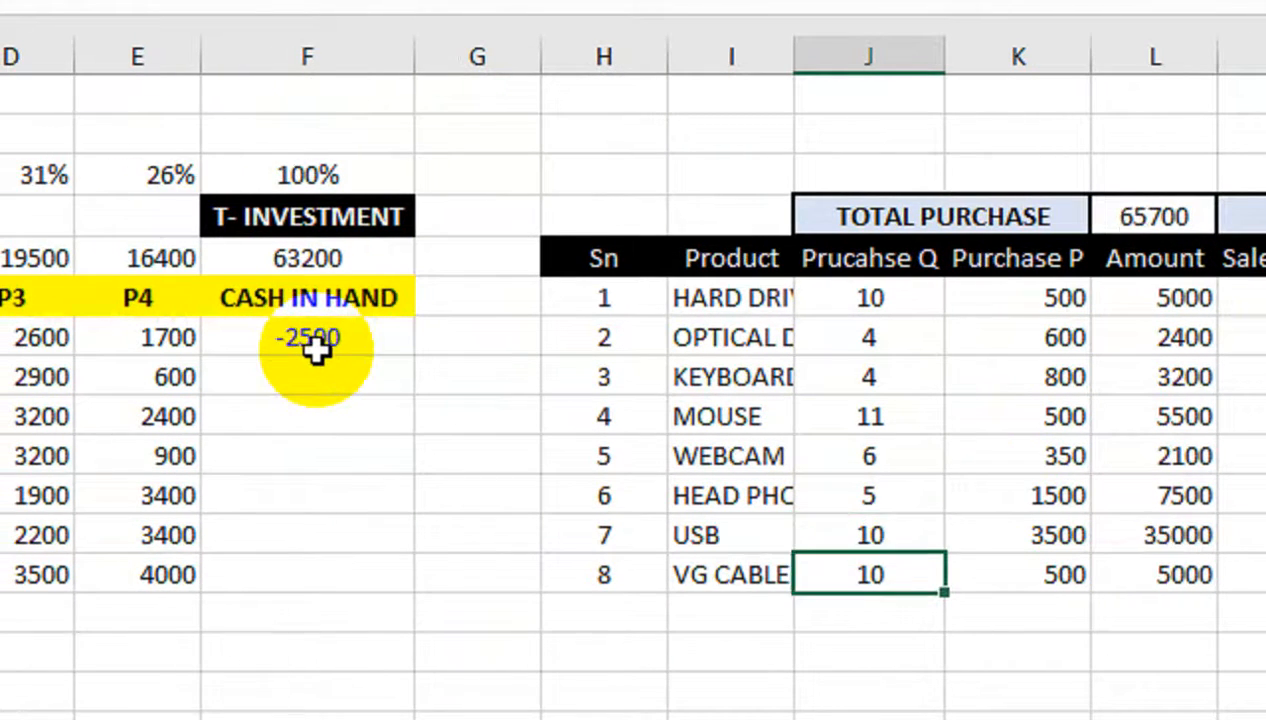
key(Up)
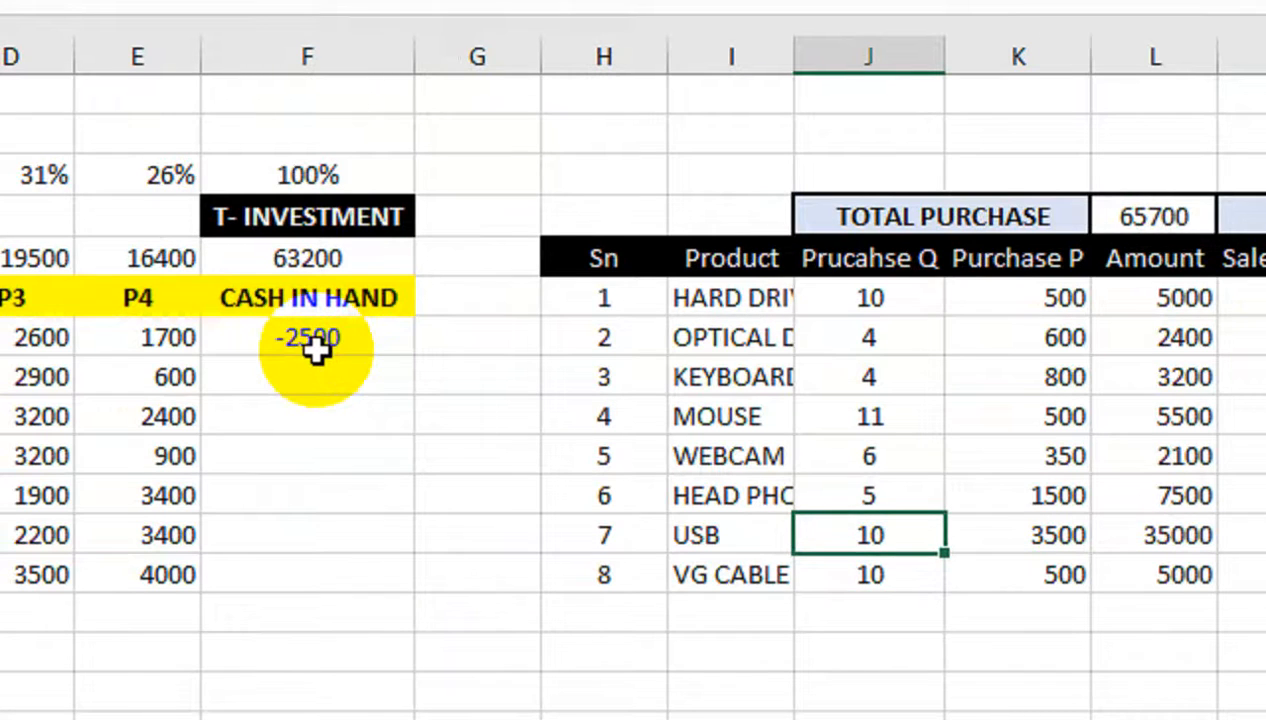
key(Return)
Set the USB product's purchase quantity to 9
key(Up)
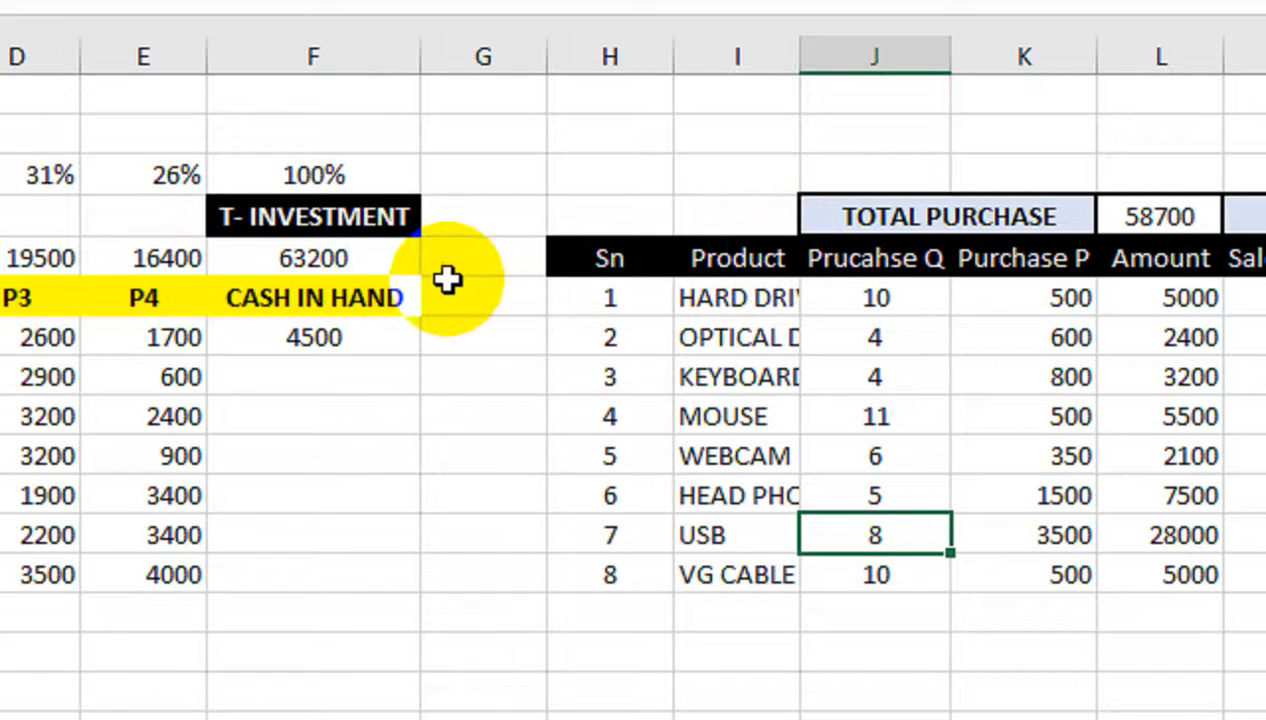
text(9)
key(Return)
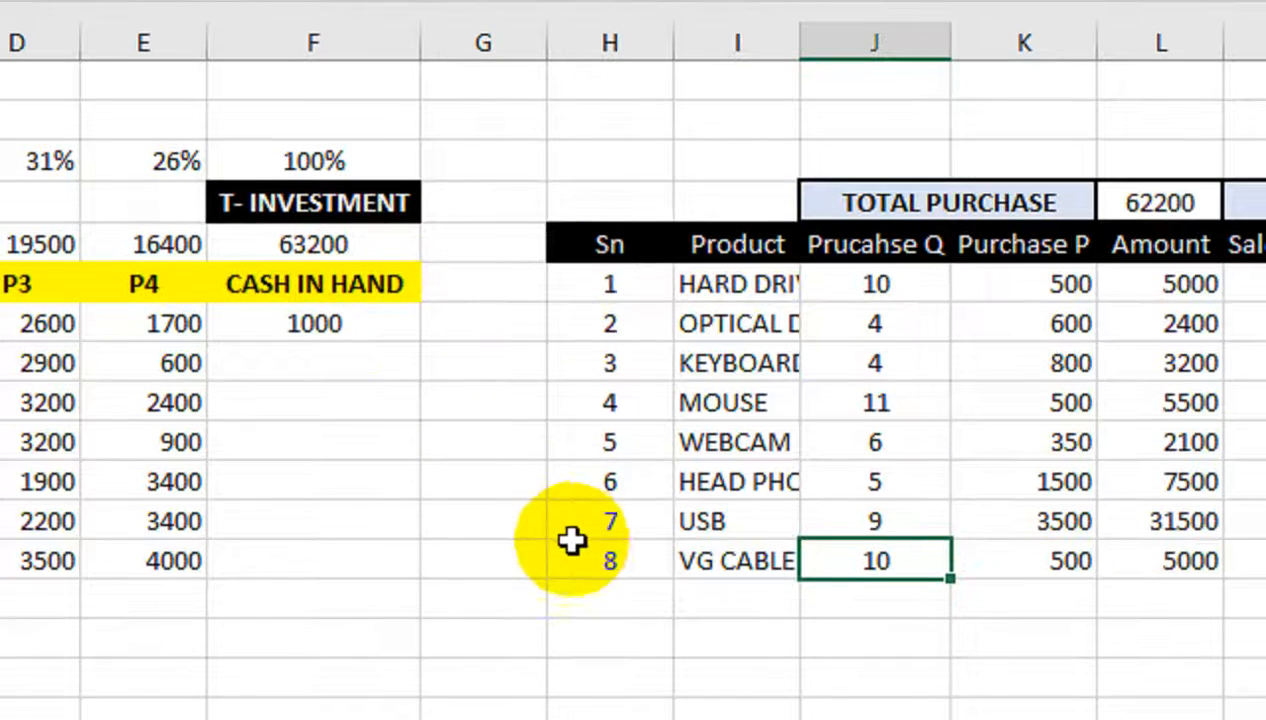
Set the MOUSE purchase quantity to 13 and fit the Product column's width to its contents
click(912, 401)
text(13)
key(Return)
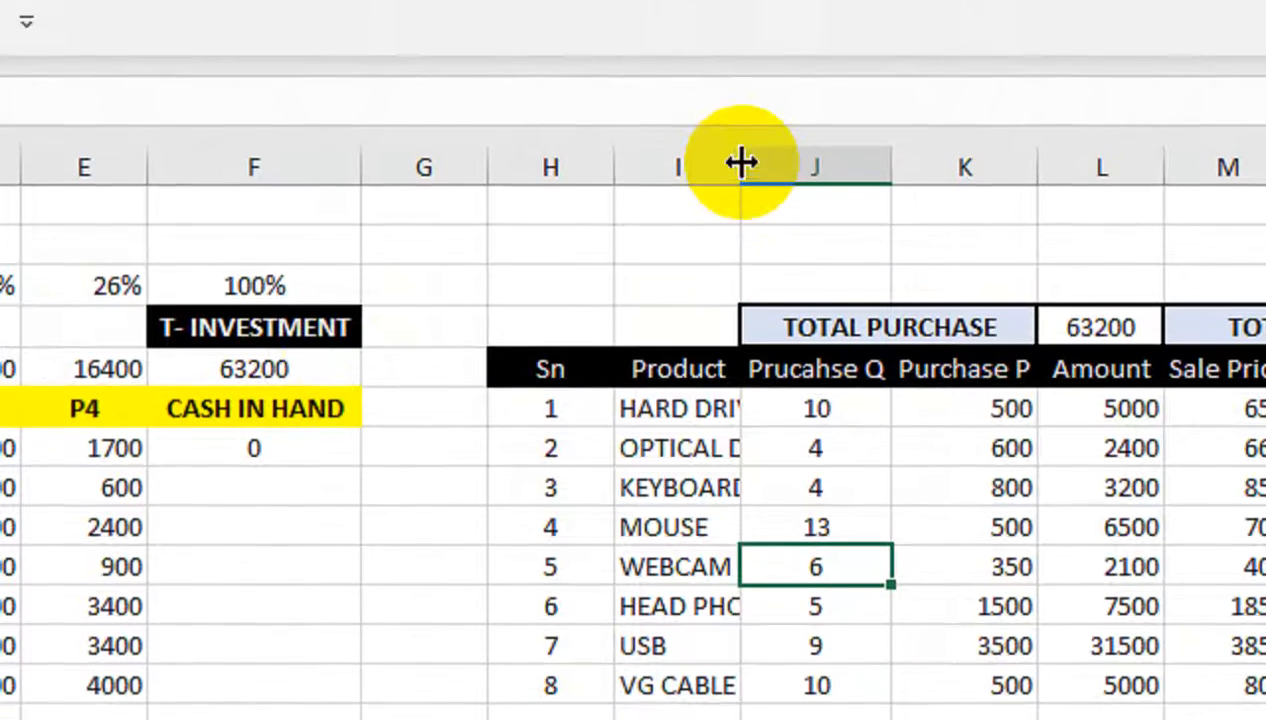
double_click(737, 42)
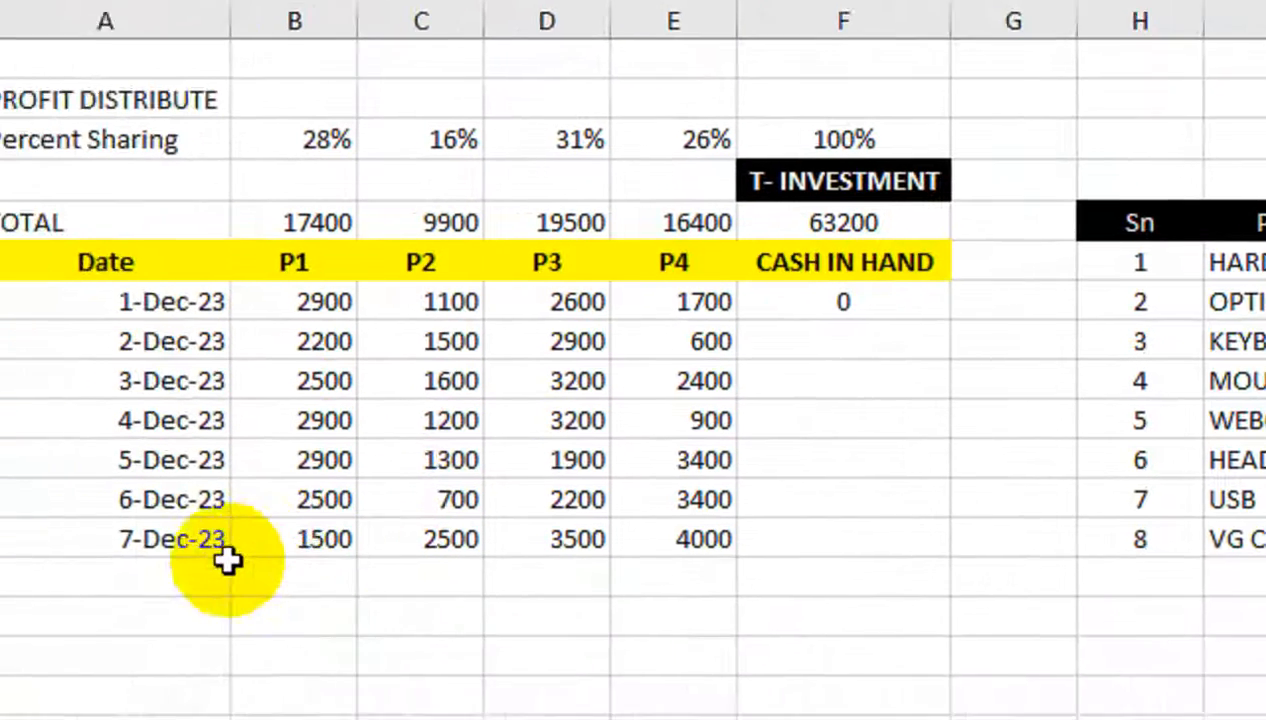
Add an 8-Dec-23 entry in row 14 with an investment of 1000 for P1
click(271, 541)
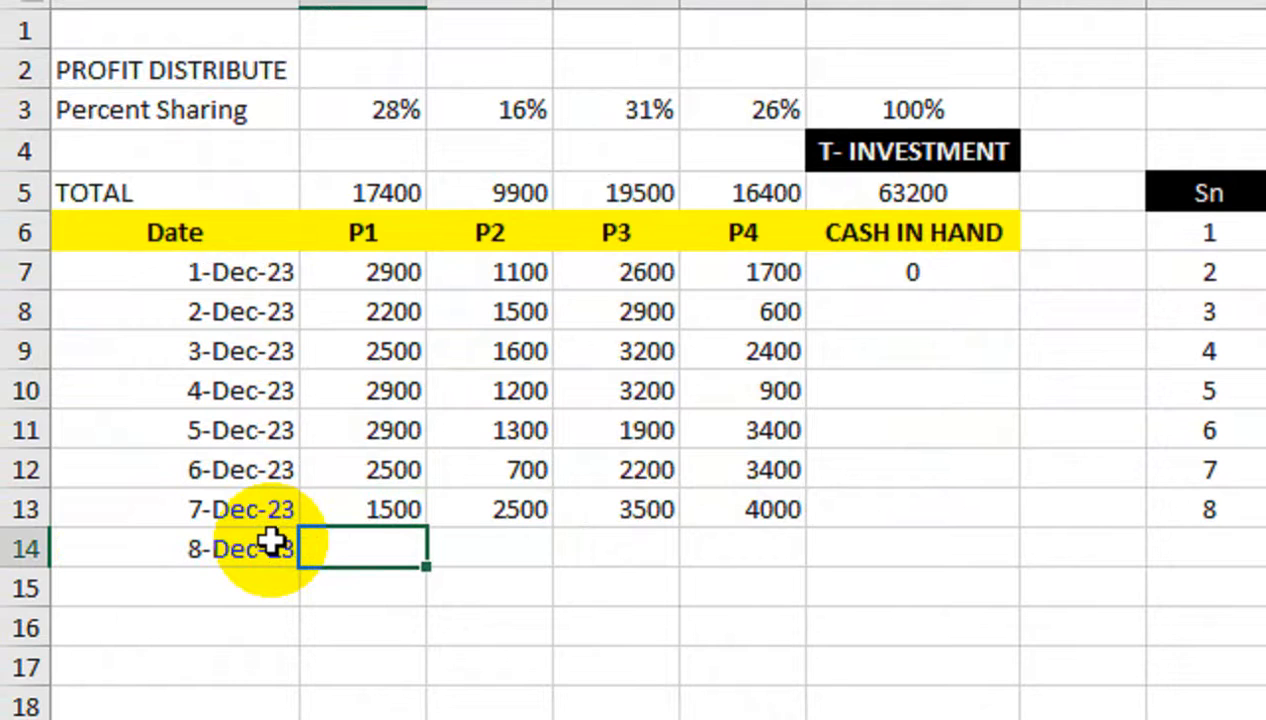
key(Return)
key(Up)
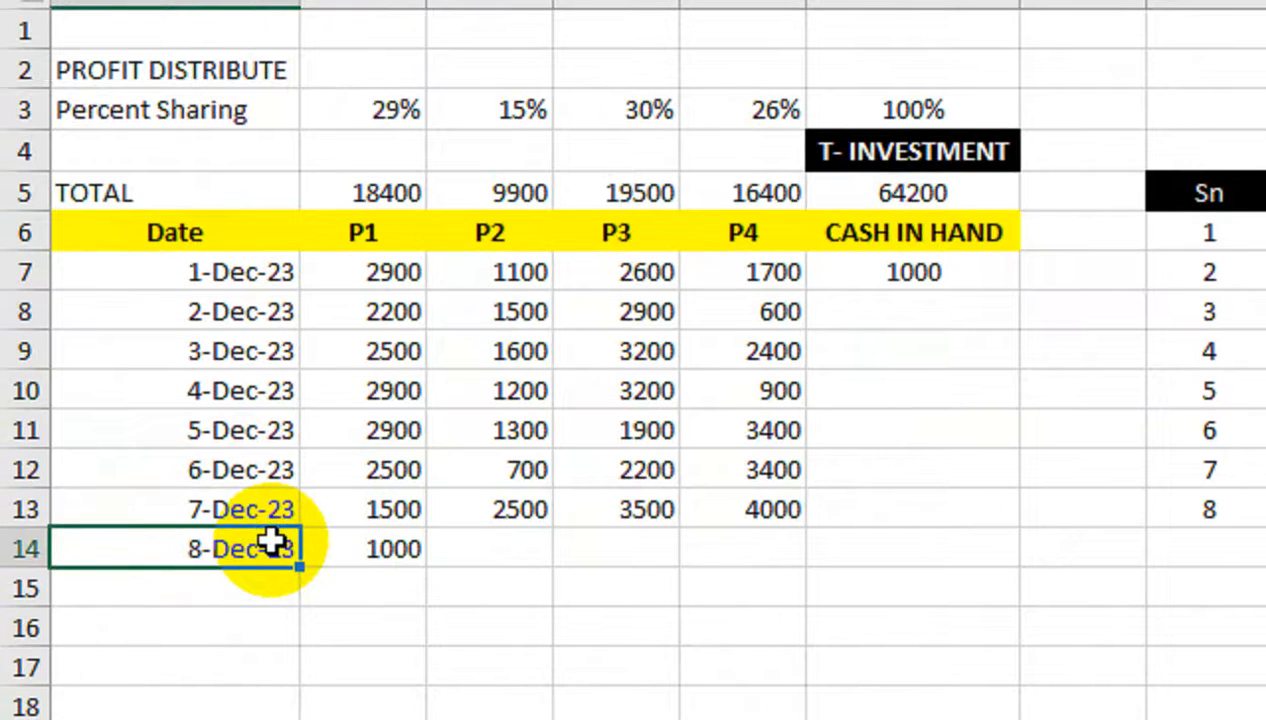
Fill the 1000 investment from P1 across to P4 in row 14, and set P3's amount to 5000
key(Right)
key(shift+Right)
key(shift+Right)
key(shift+Right)
key(ctrl+r)
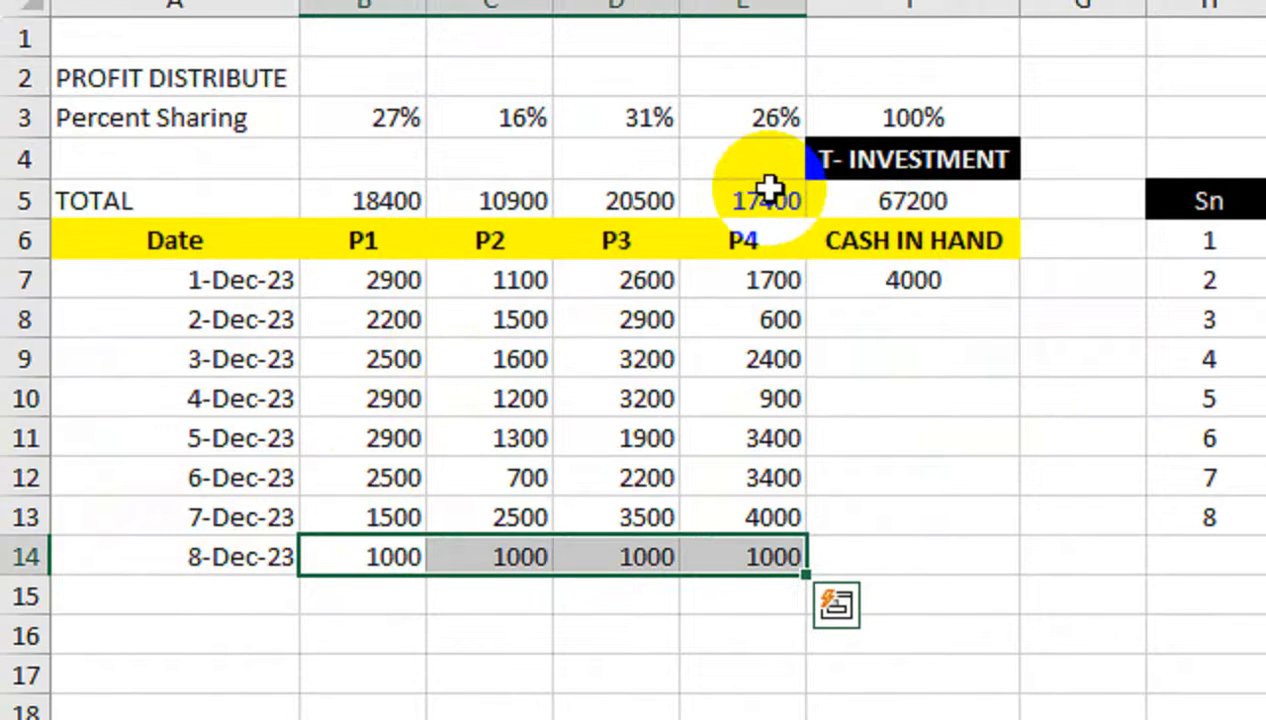
click(645, 555)
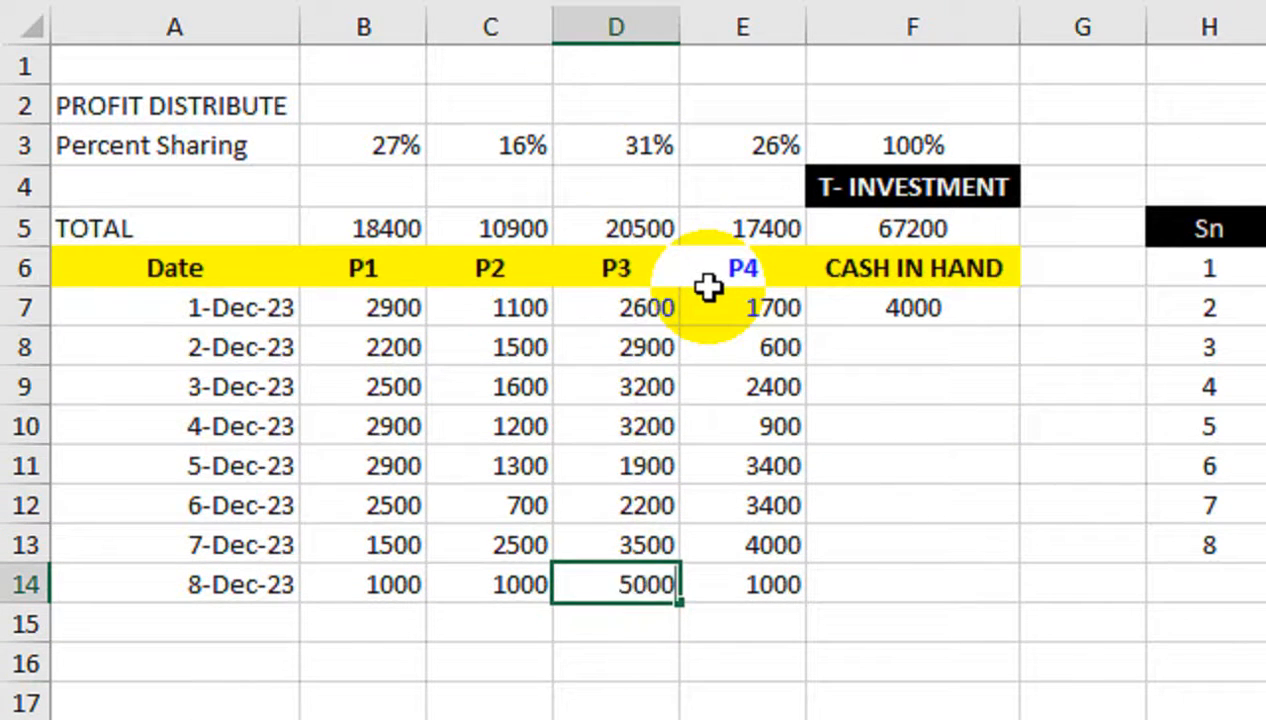
key(Return)
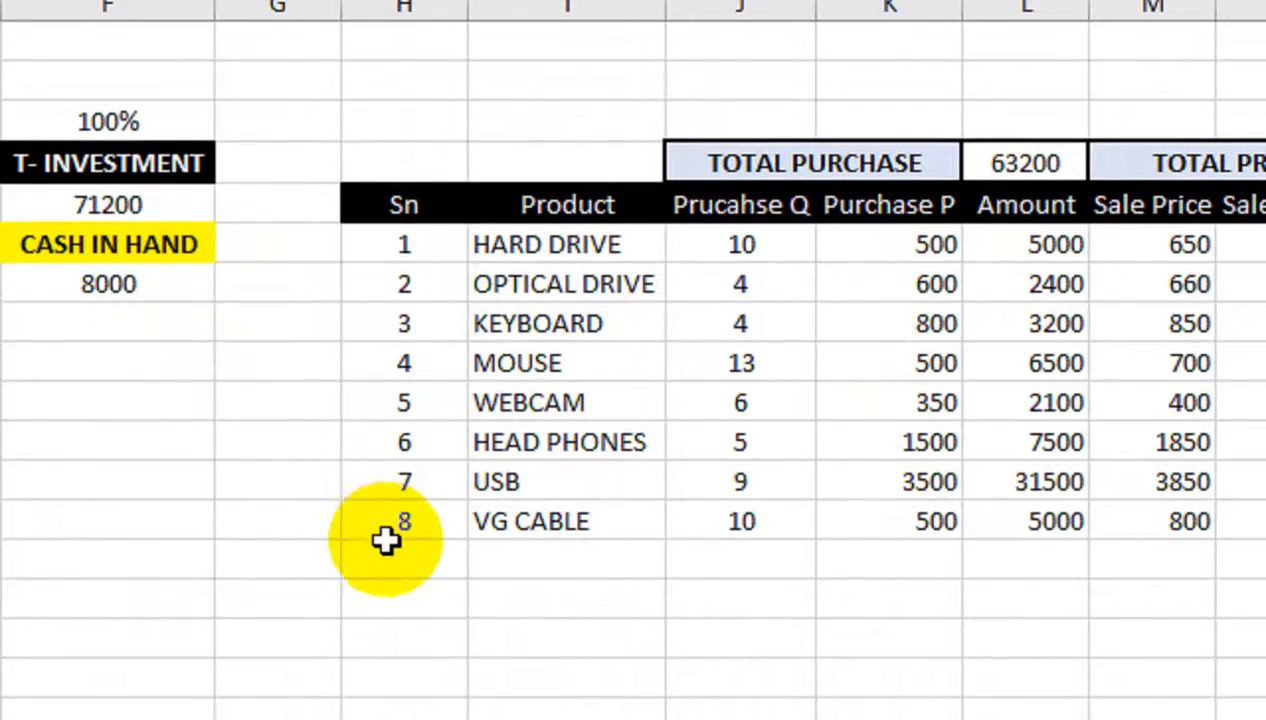
Add product 9, LAPTOP, in row 14 with purchase quantity 1, purchase price 8000 and sale price 10000, extending the amount and profit formulas
click(388, 595)
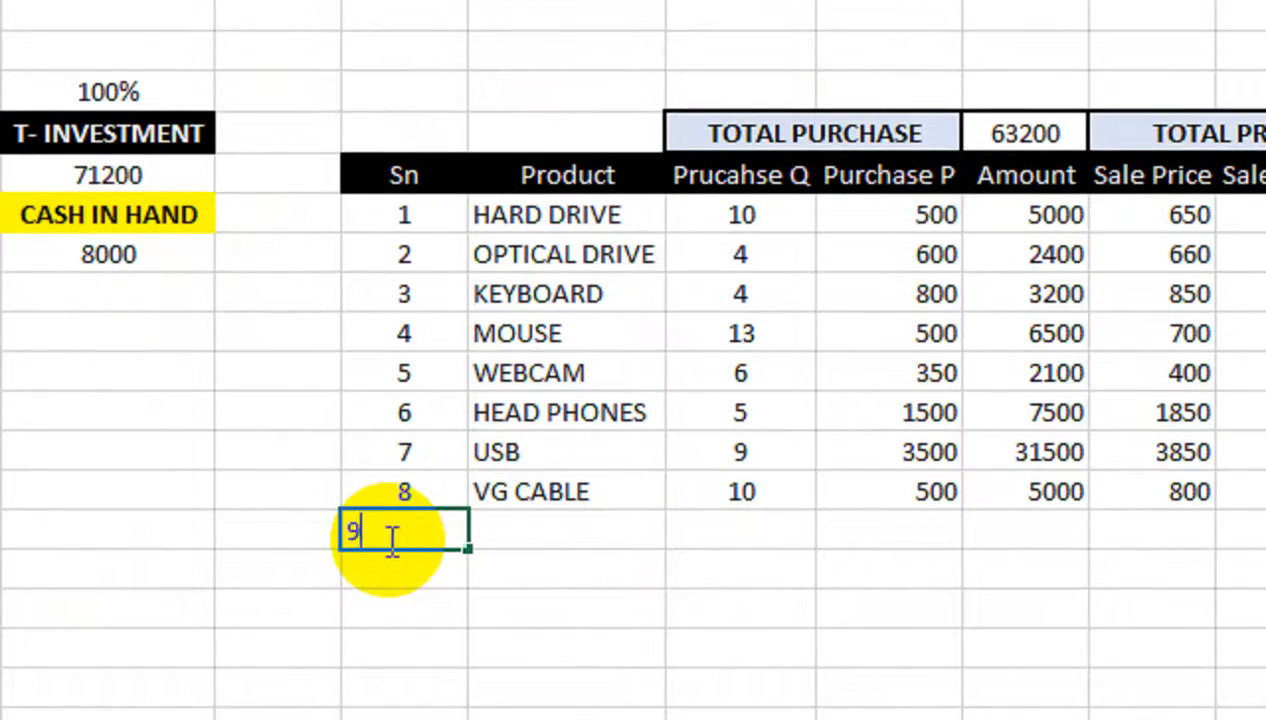
text(9)
key(Tab)
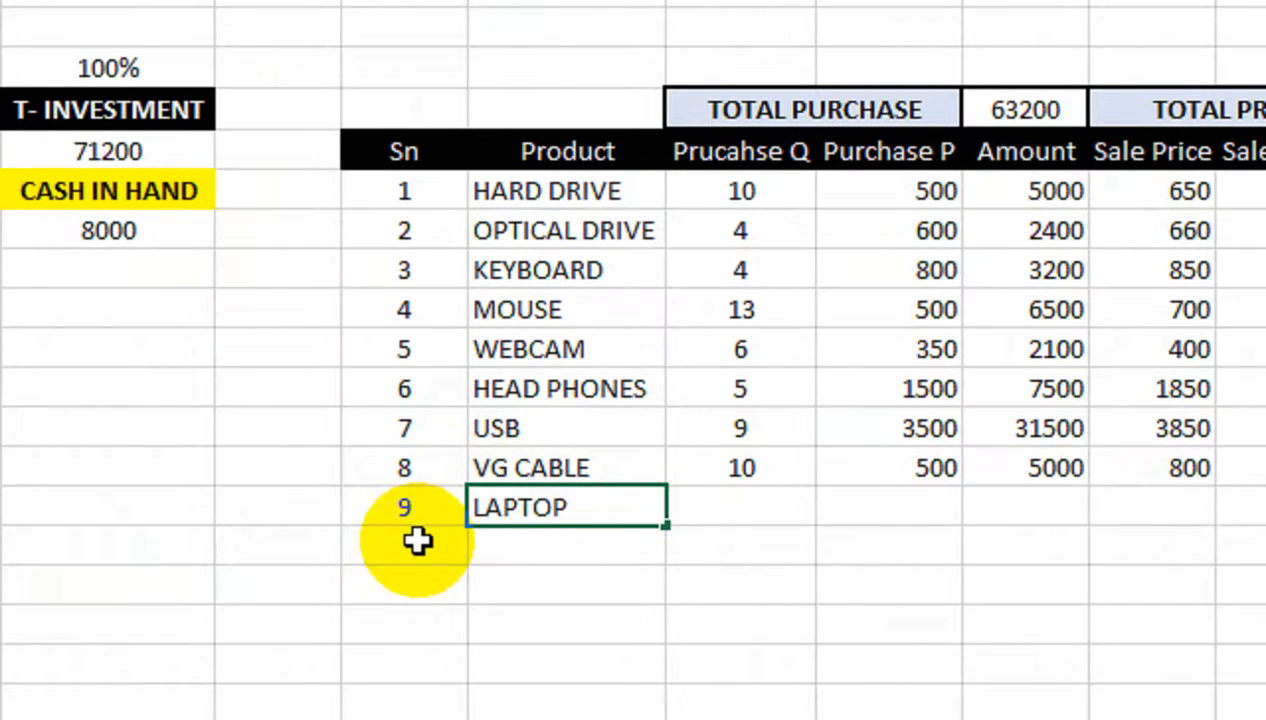
key(Tab)
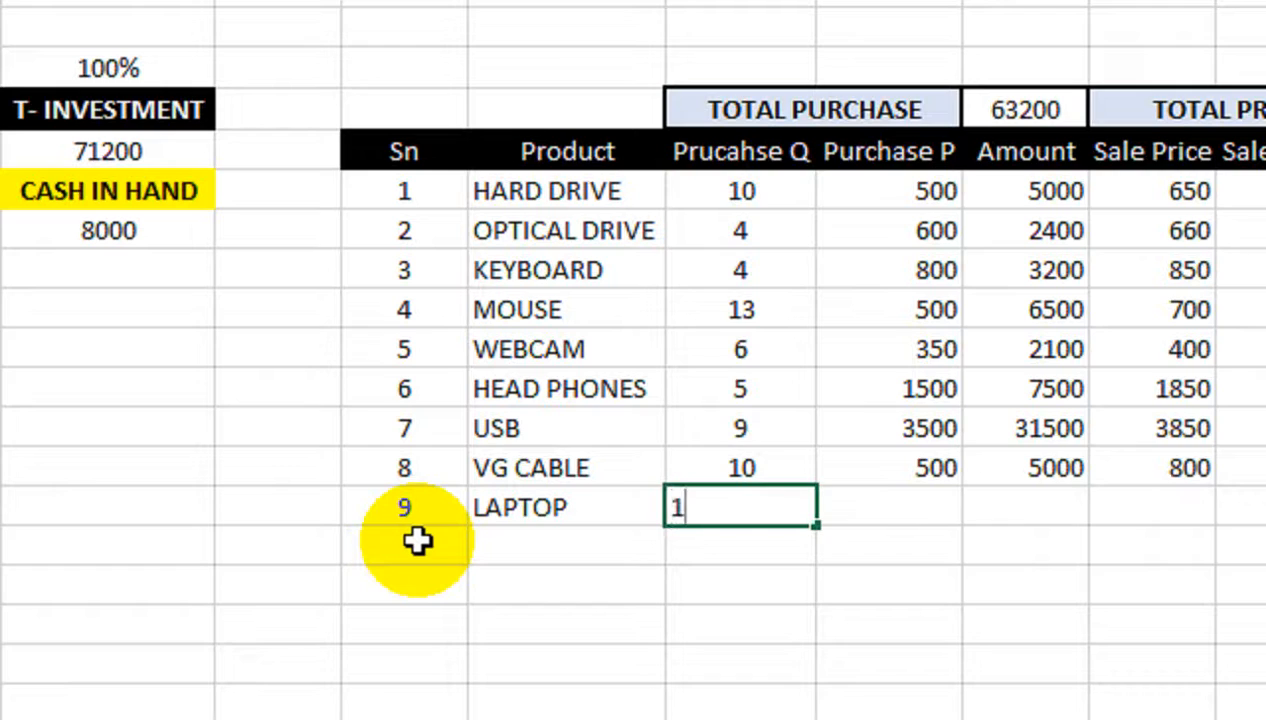
text(1)
key(Tab)
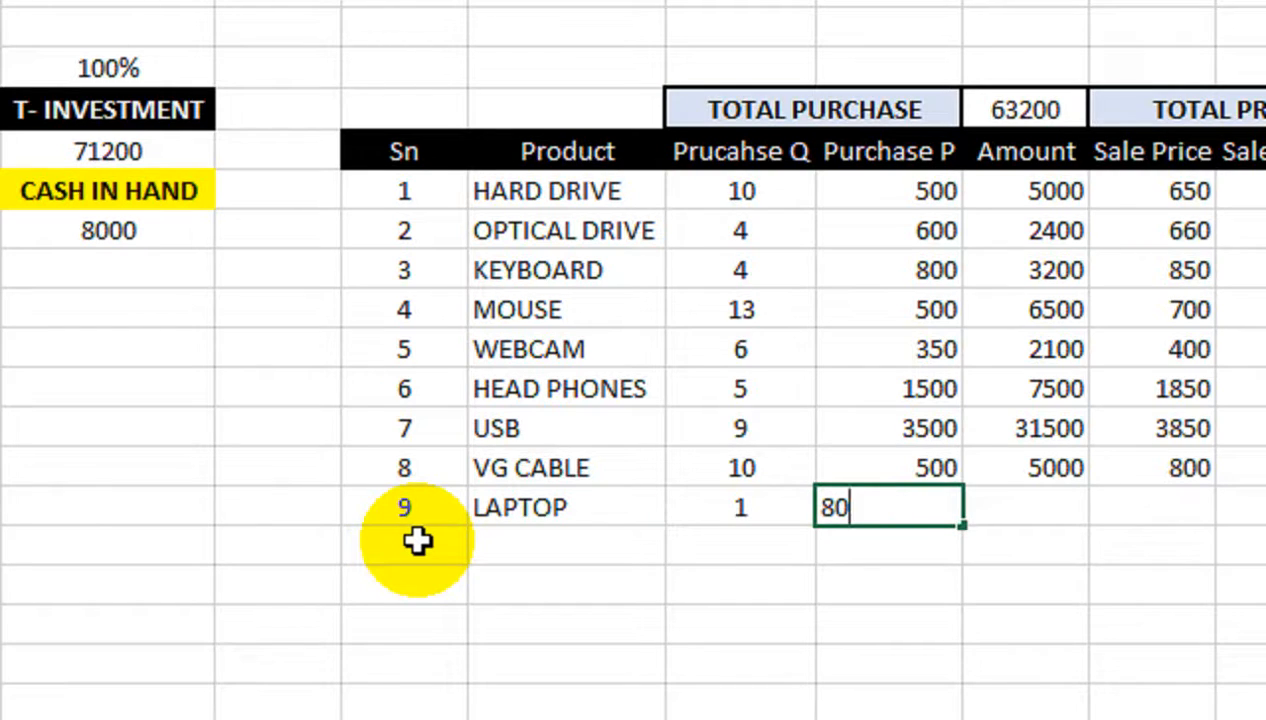
text(8000)
key(Tab)
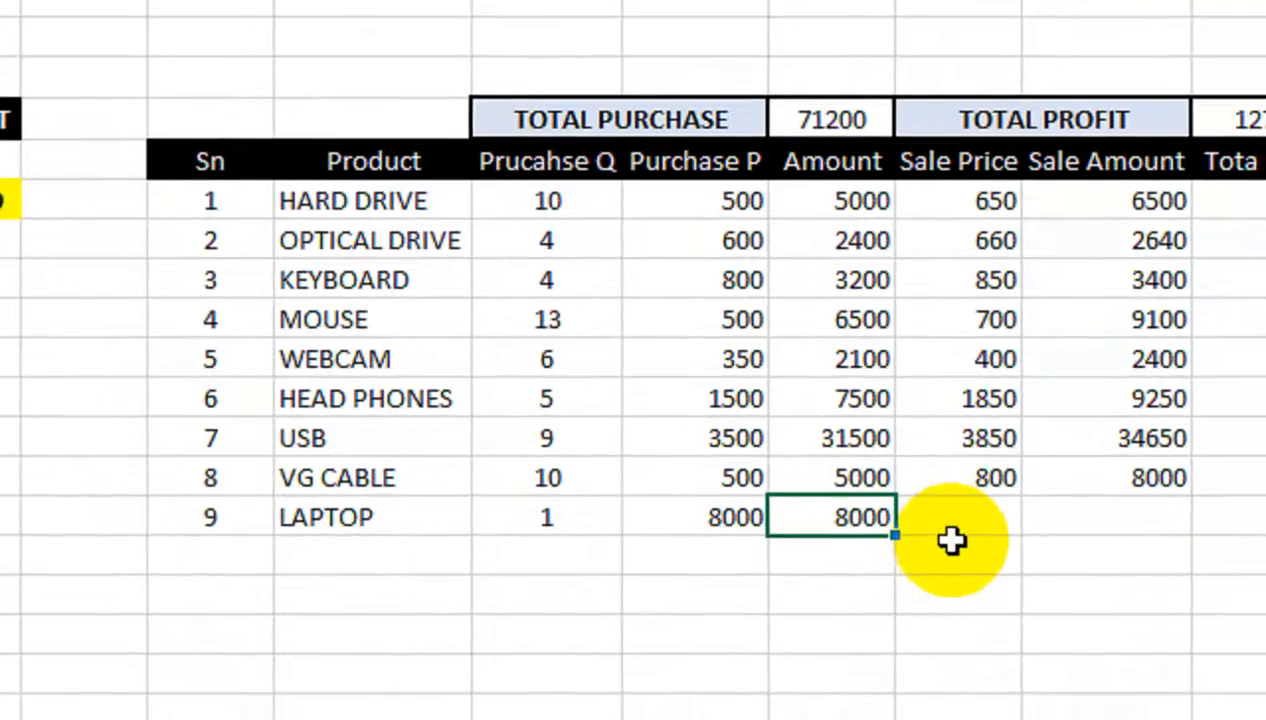
click(1120, 585)
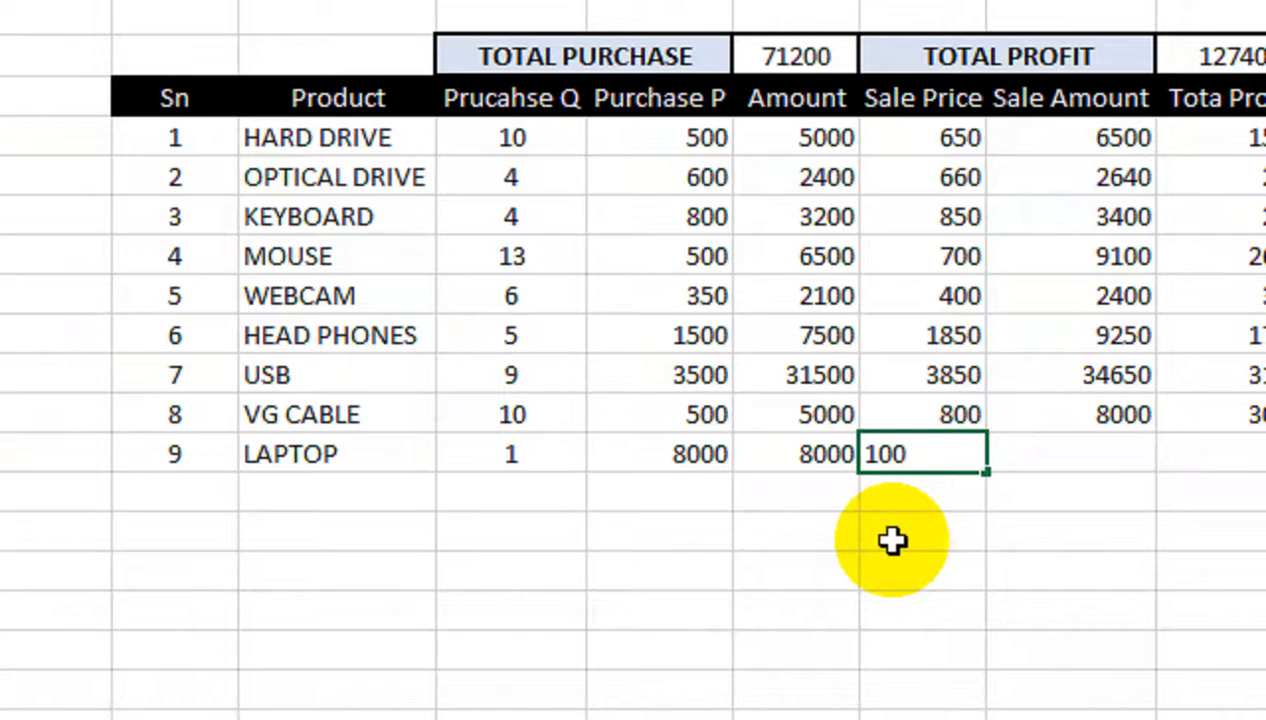
key(Tab)
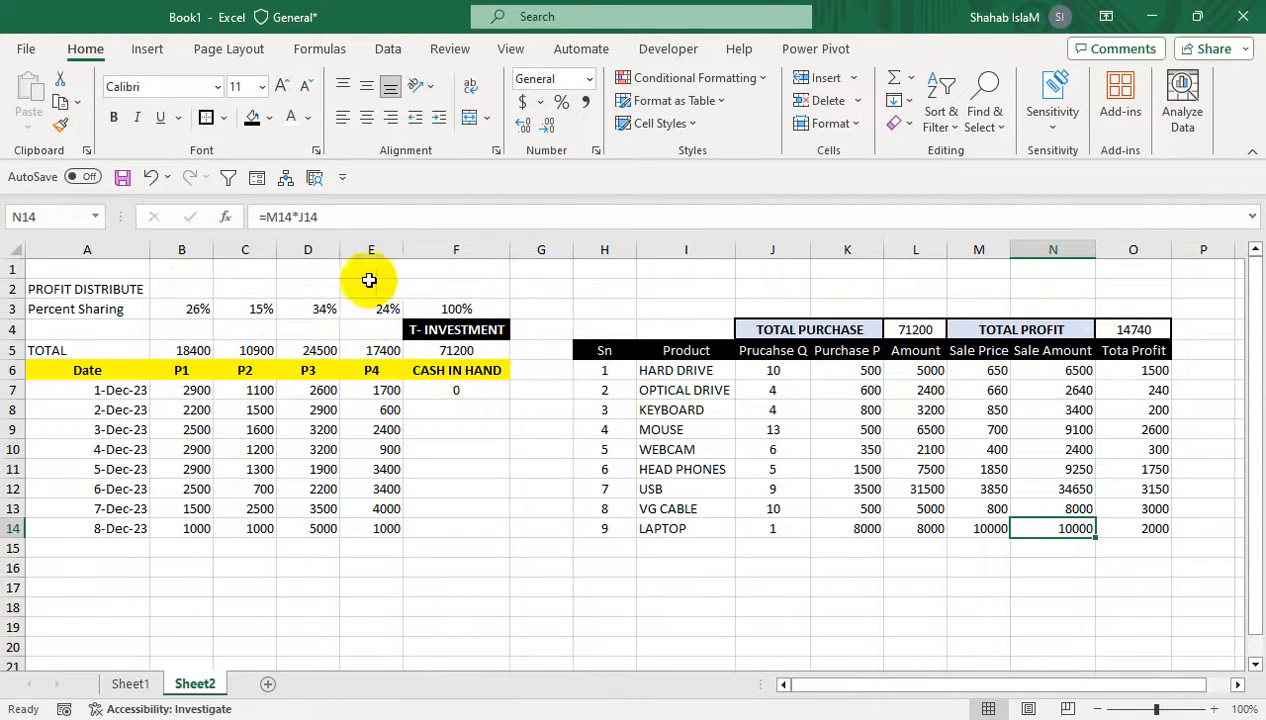
Enter =$O$4*B3 in B2 to calculate P1's share of the total profit, and fill it across to E2
click(187, 291)
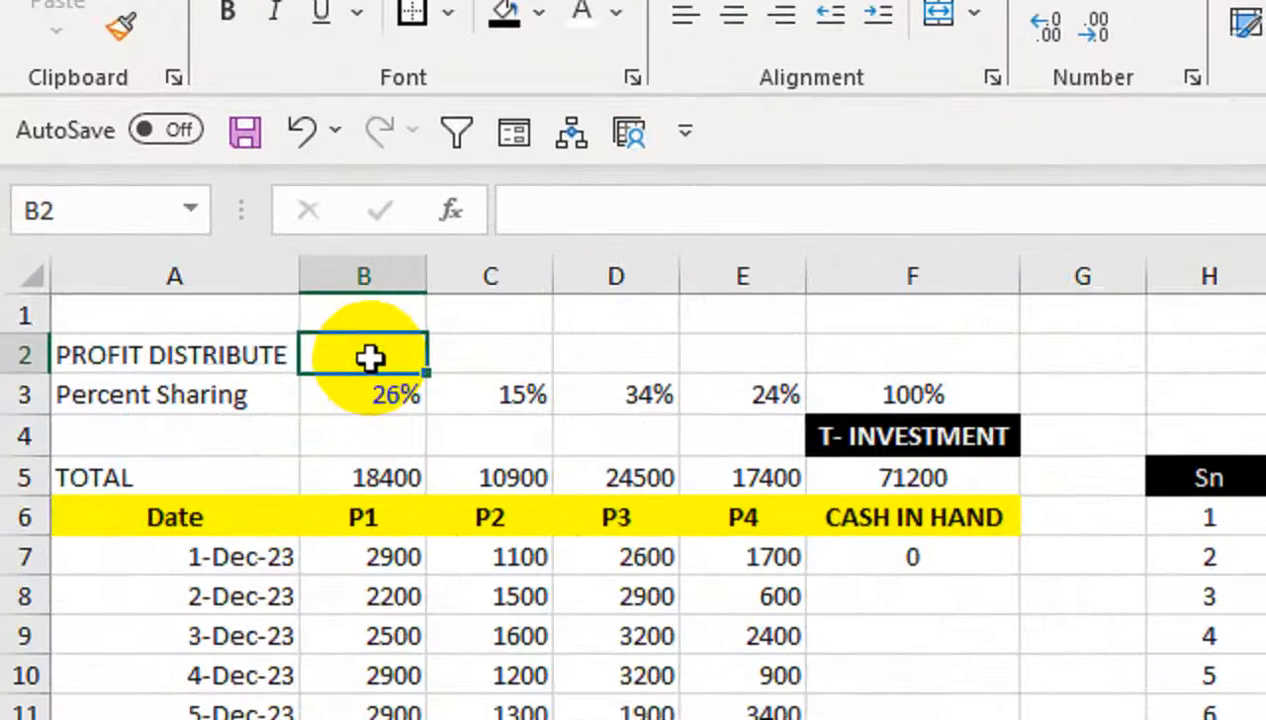
text(=)
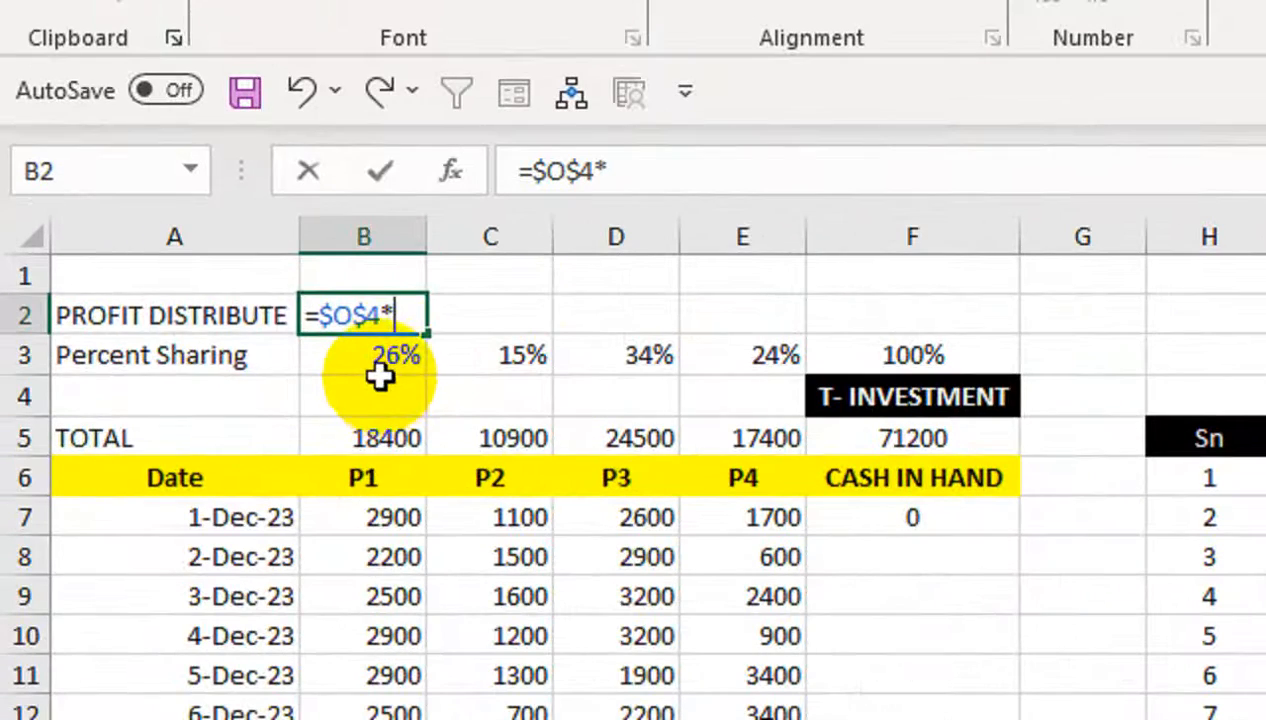
click(192, 311)
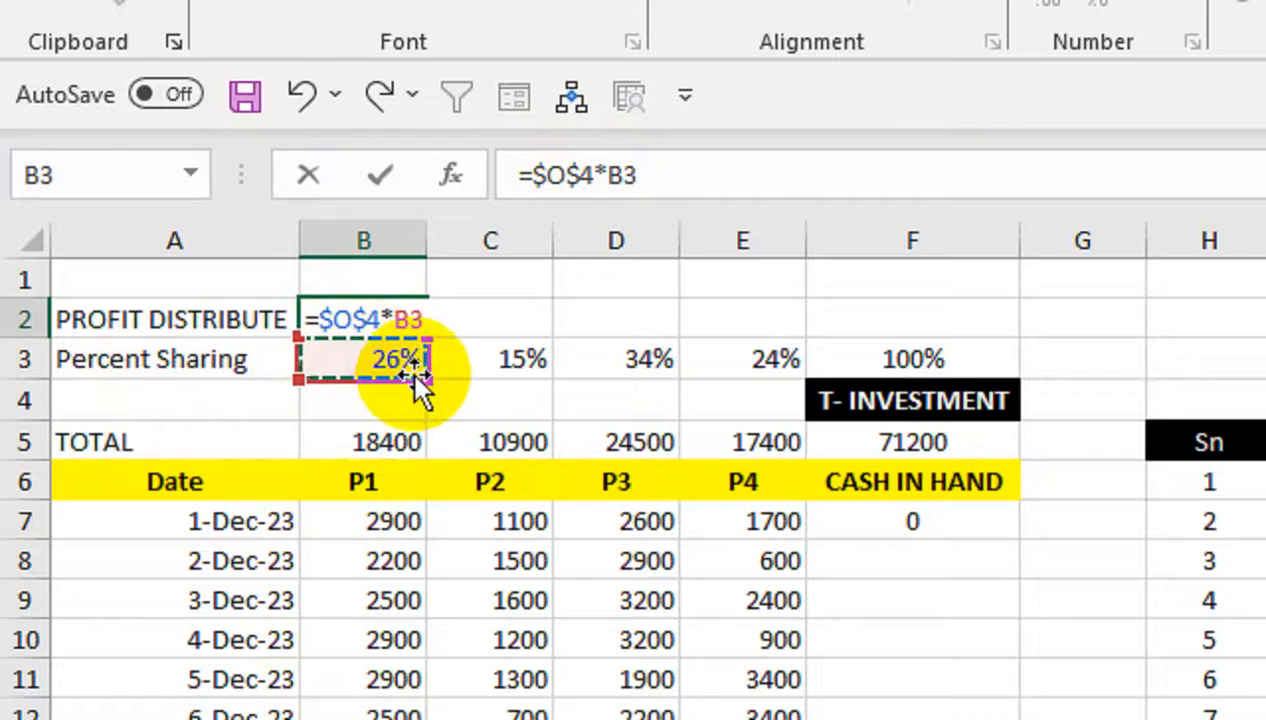
key(Return)
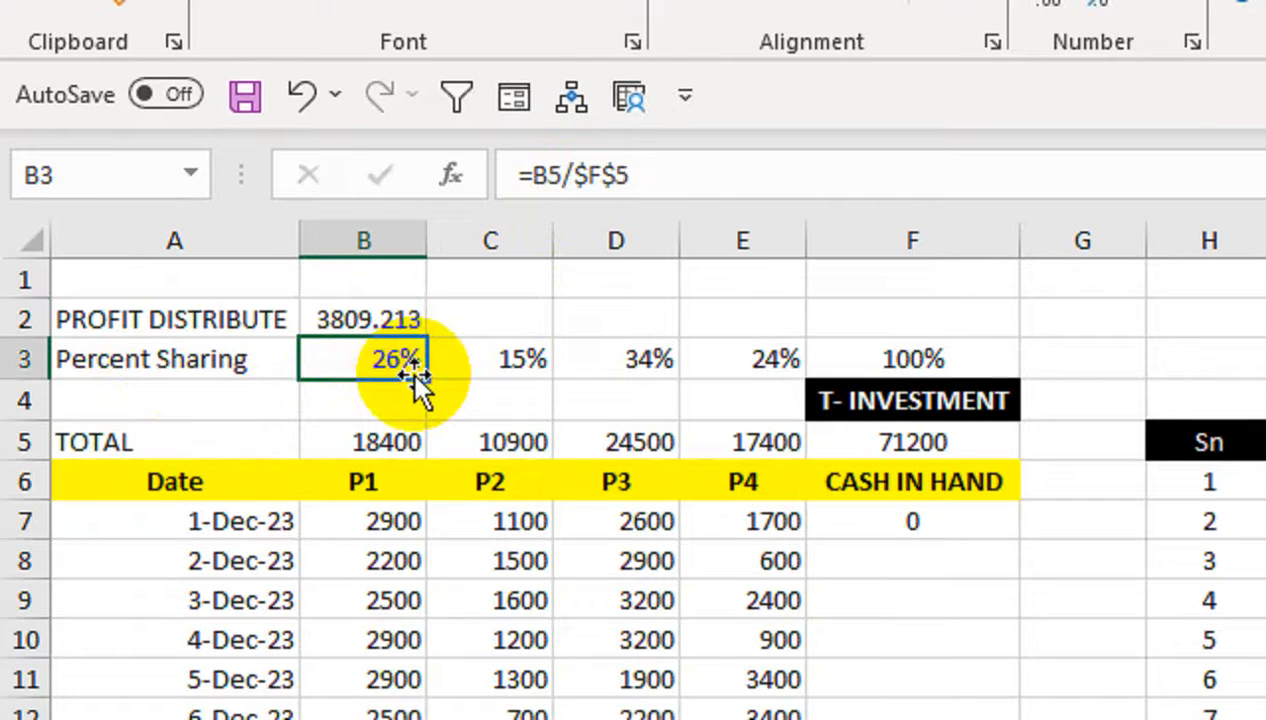
click(398, 322)
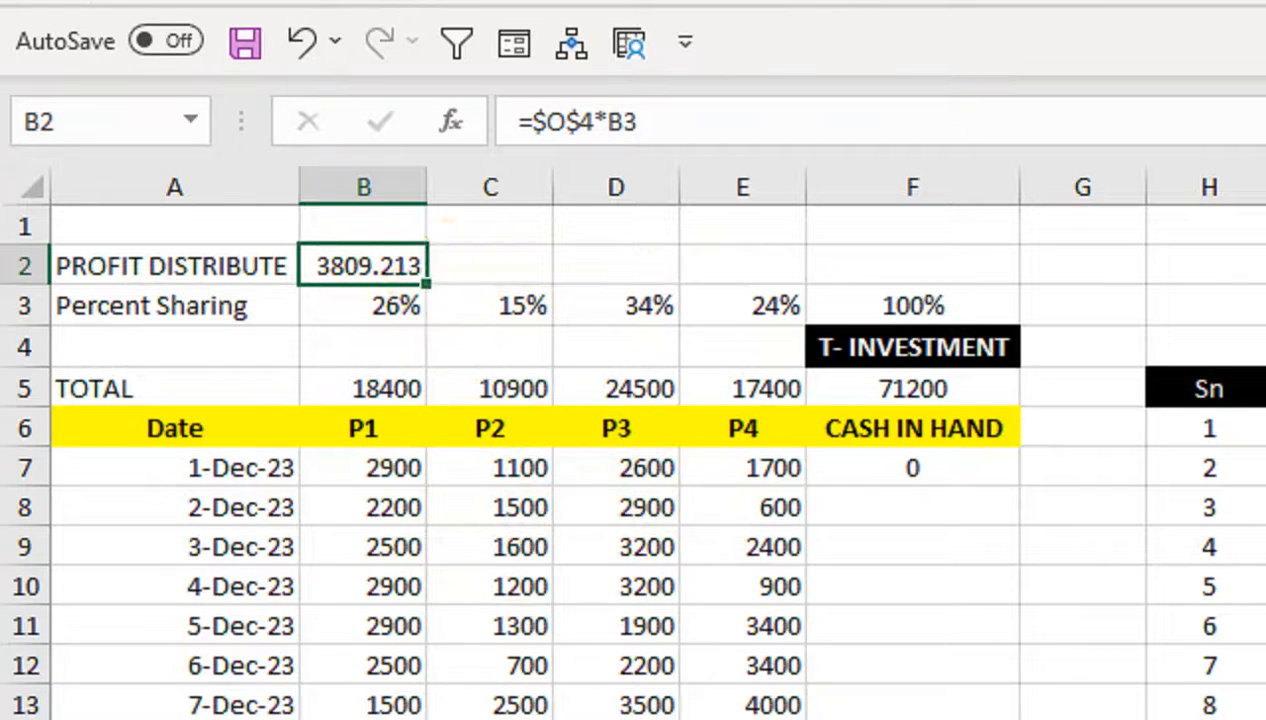
drag(430, 285, 776, 313)
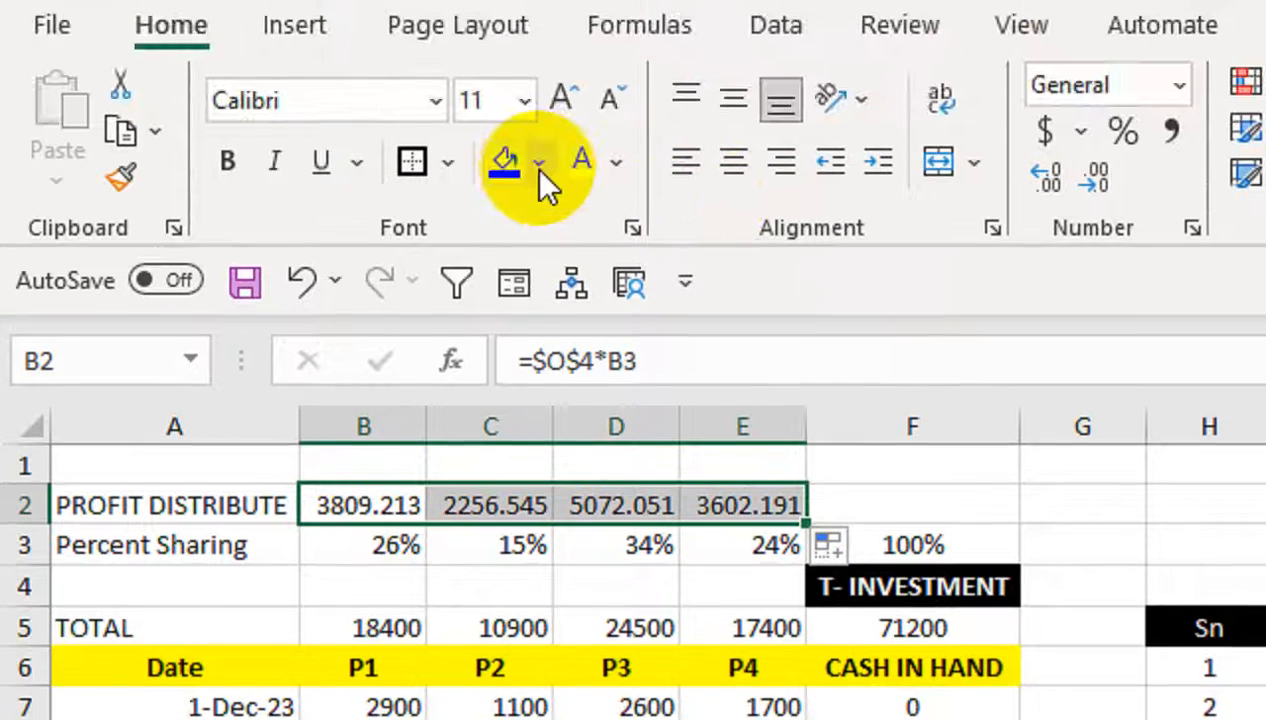
Format the distributed profit amounts in B2:E2 with a red fill and bold text
click(538, 180)
click(535, 541)
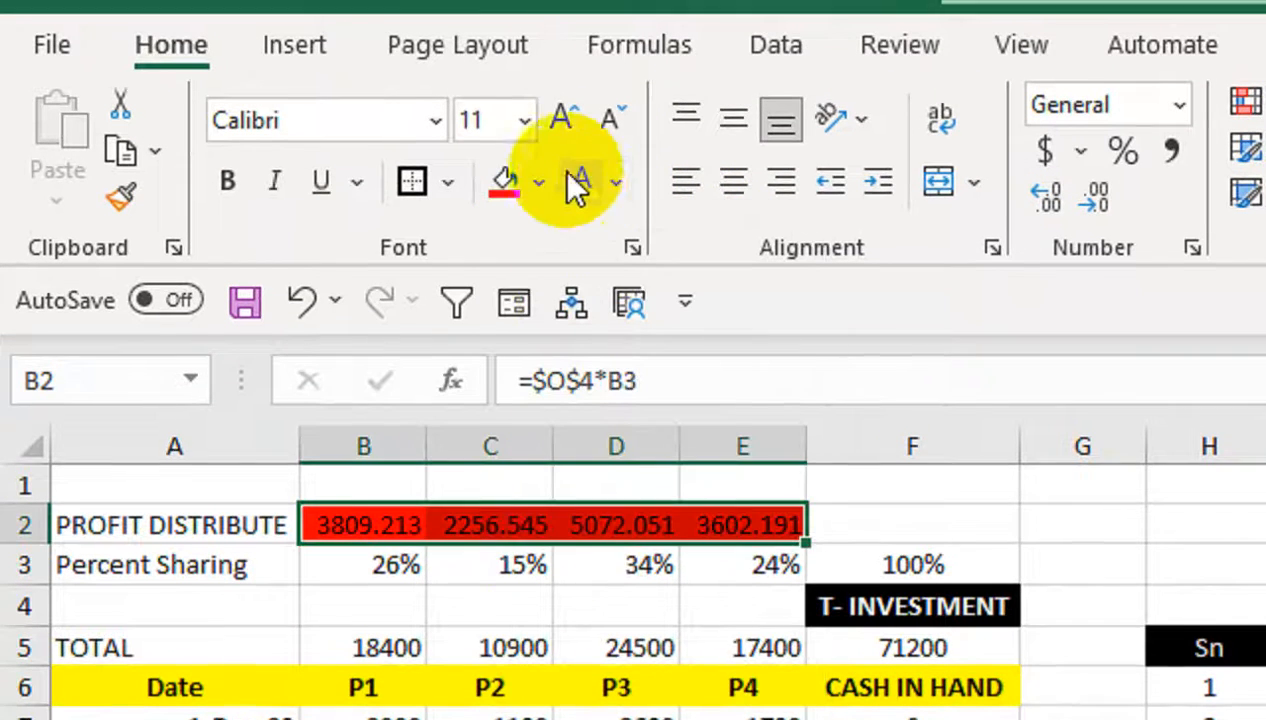
click(578, 182)
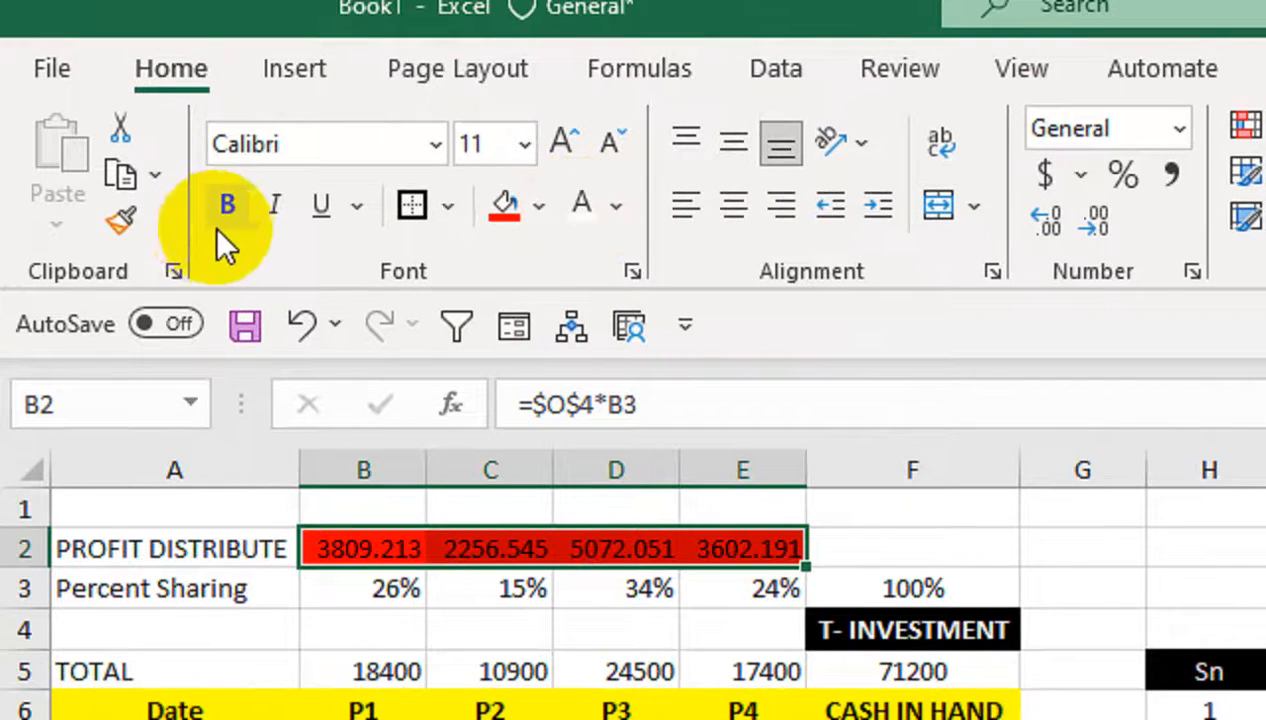
Format the PROFIT DISTRIBUTE and Percent Sharing labels in A2:A3 with a light blue-gray fill and bold text
drag(182, 549, 182, 580)
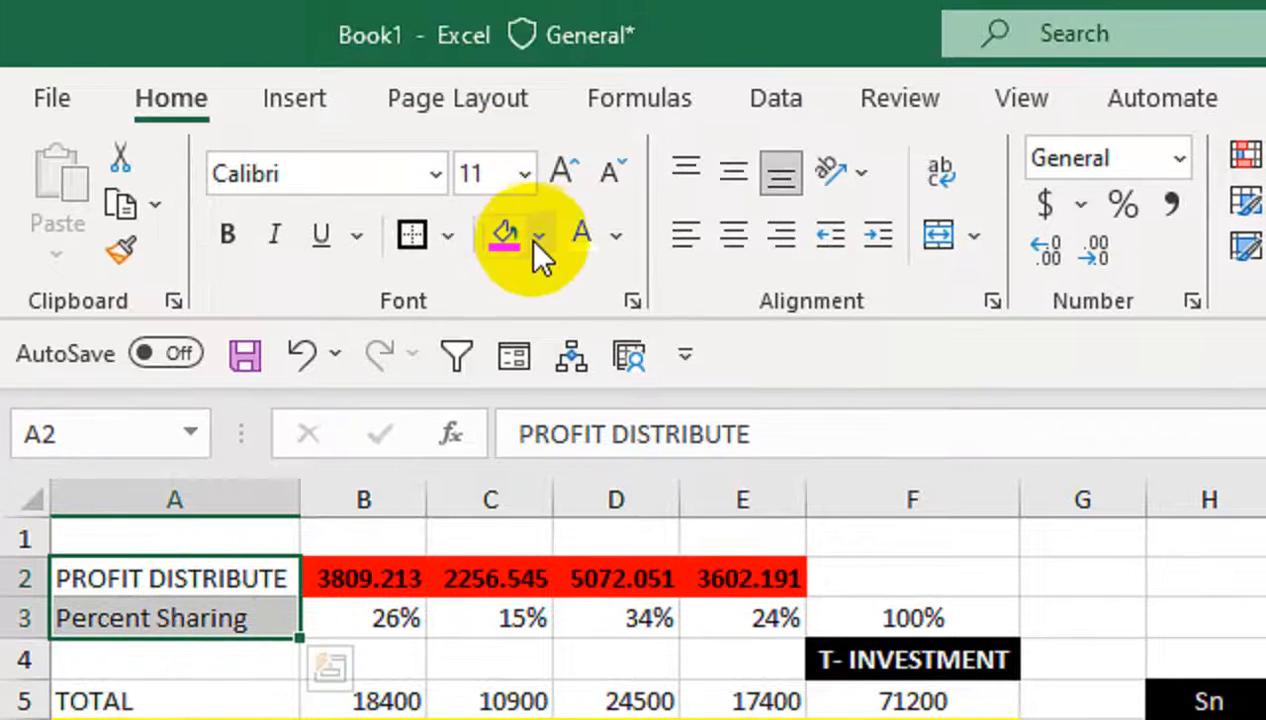
click(538, 180)
click(596, 322)
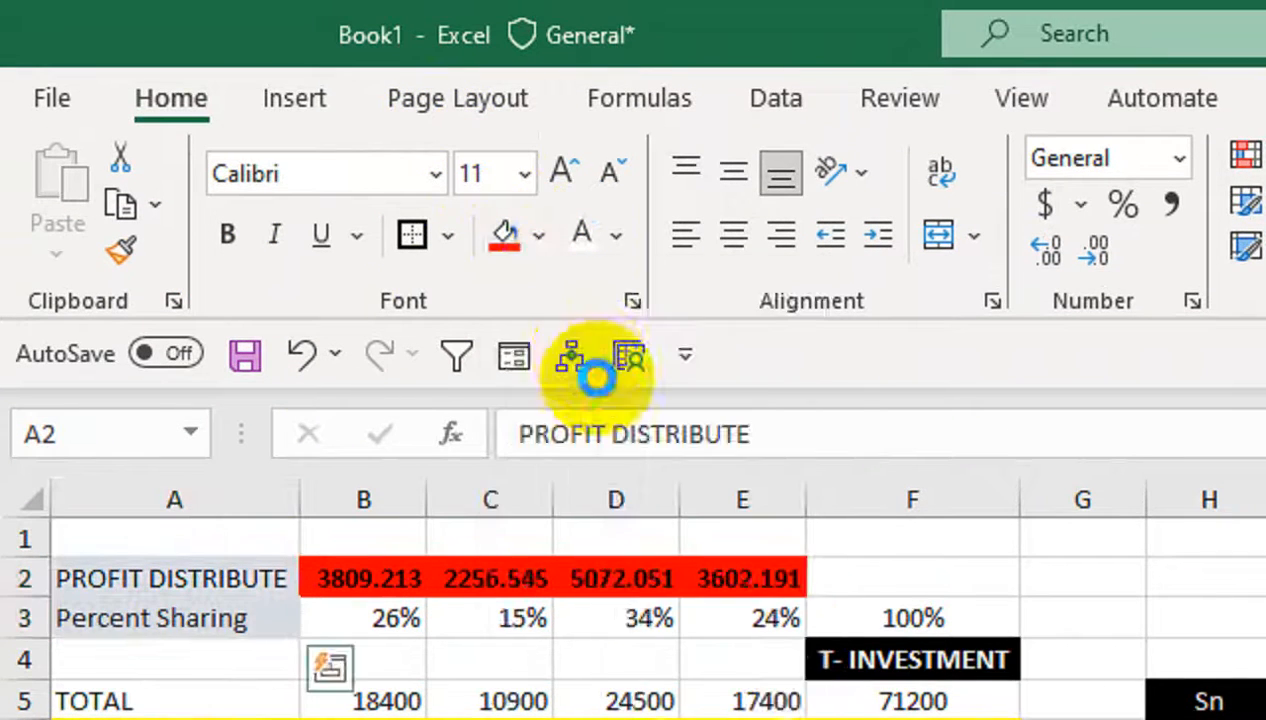
click(229, 240)
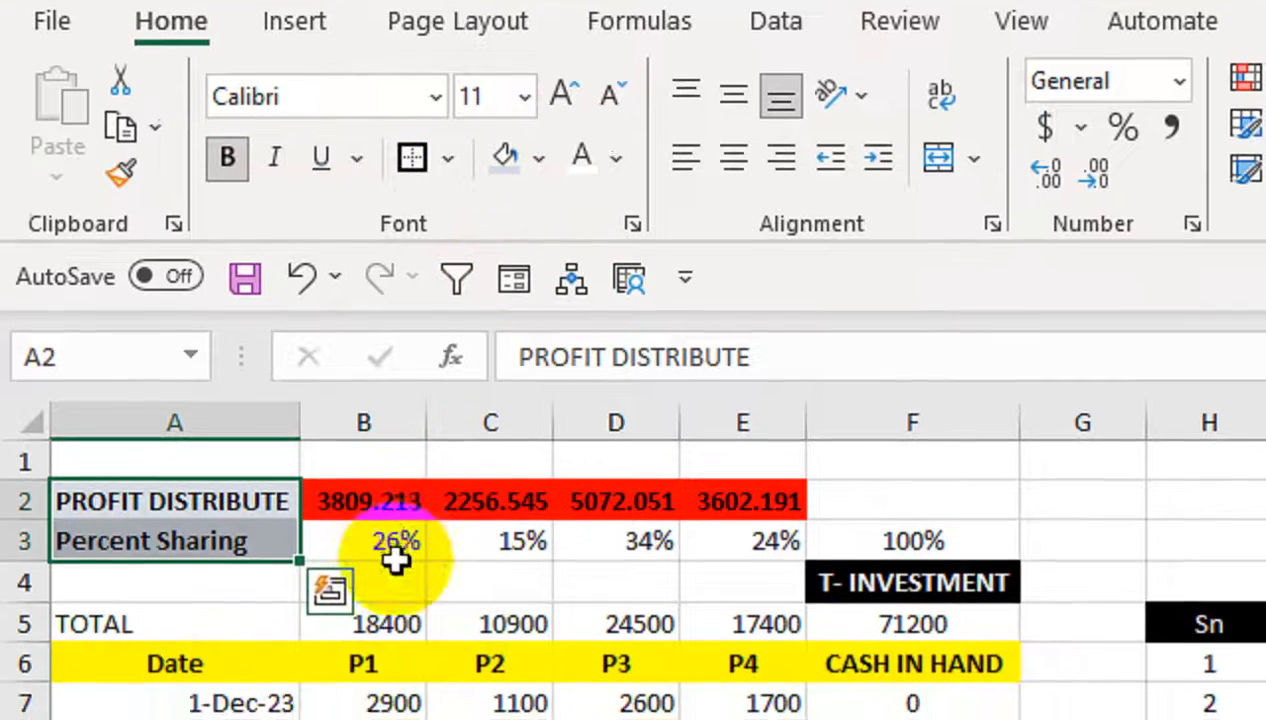
Format the partners' sharing percentages in B3:E3 with the light blue-gray fill, centered alignment and bold text
drag(395, 558, 760, 541)
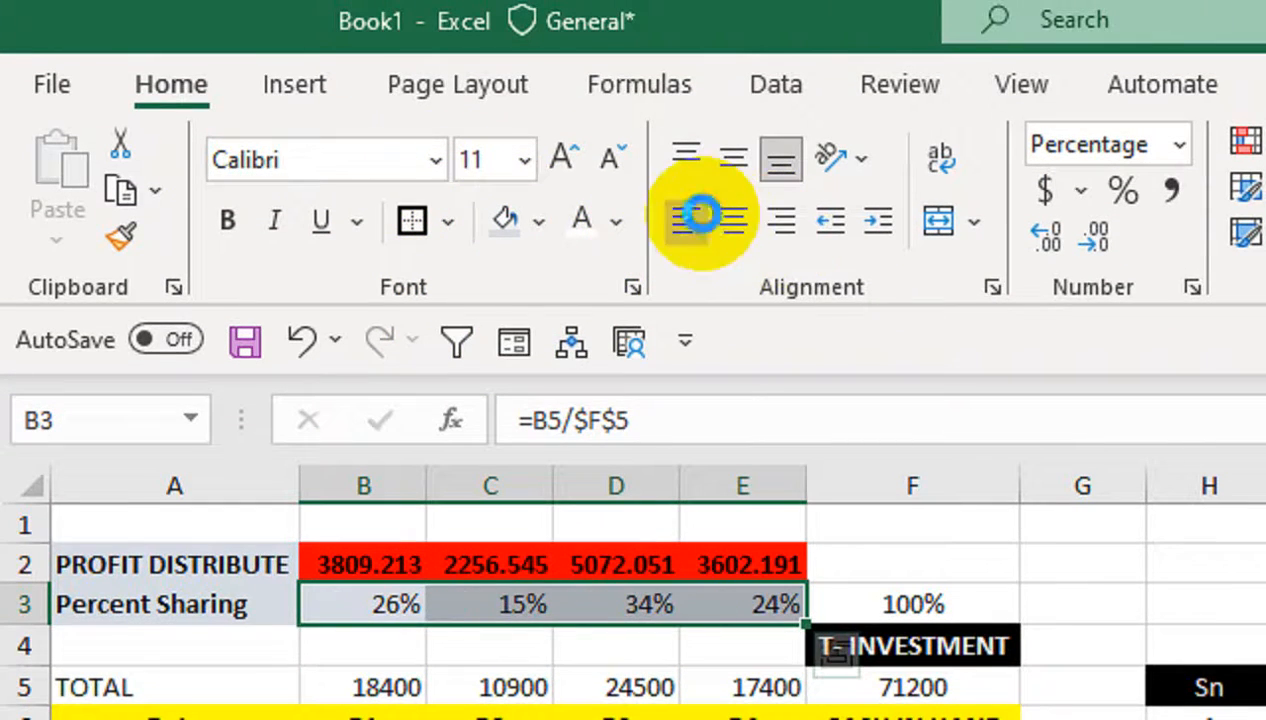
click(710, 217)
click(232, 222)
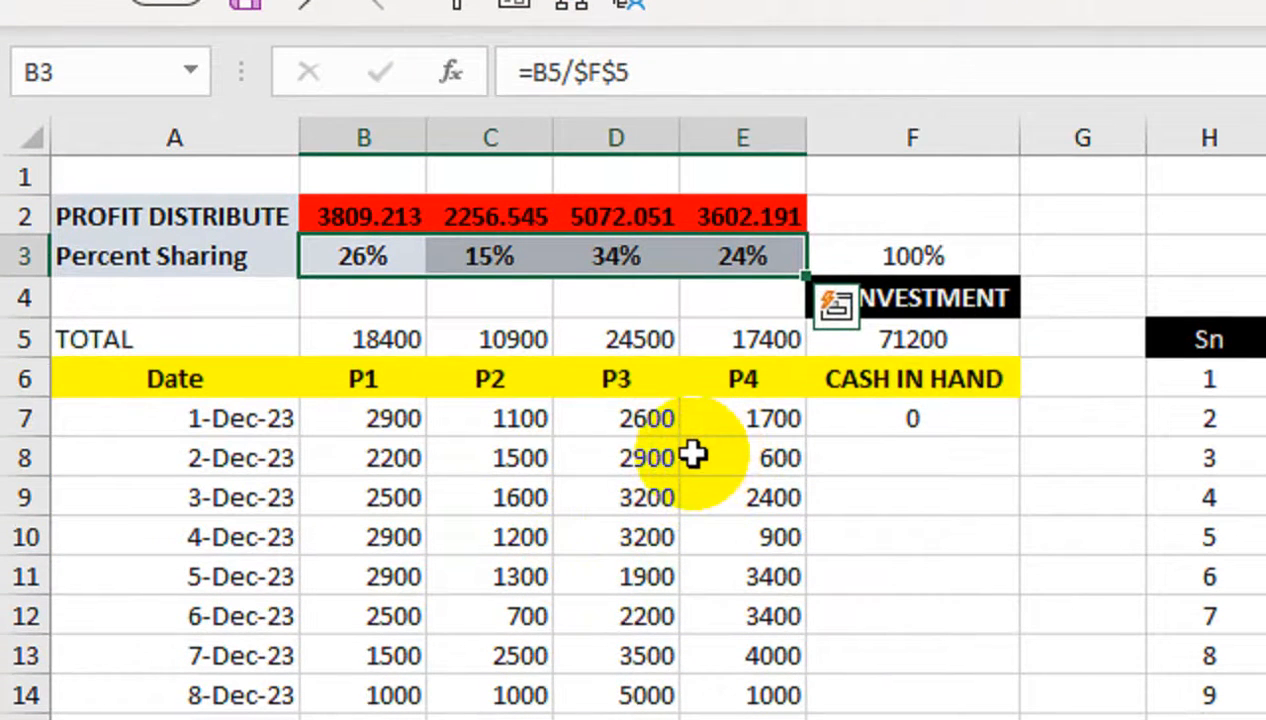
Set P3's investment for 2-Dec-23 in D8 to 3500
click(652, 453)
text(3500)
key(Return)
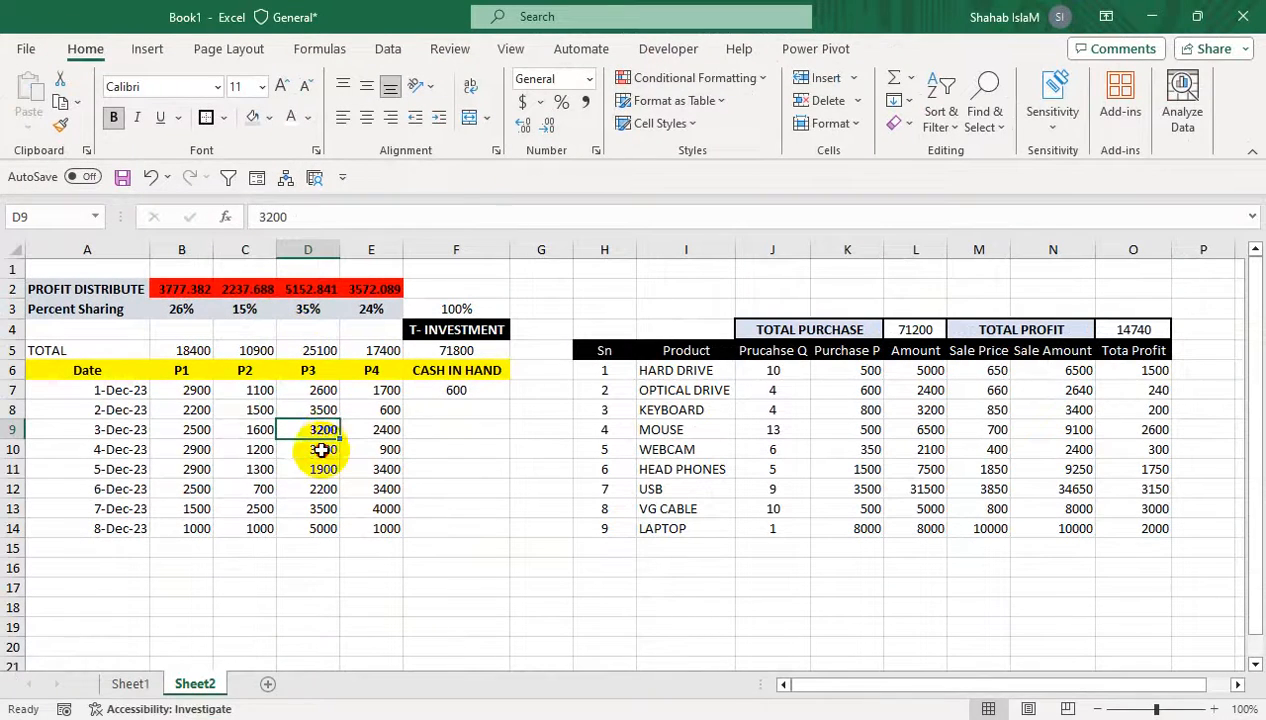
drag(442, 537, 452, 577)
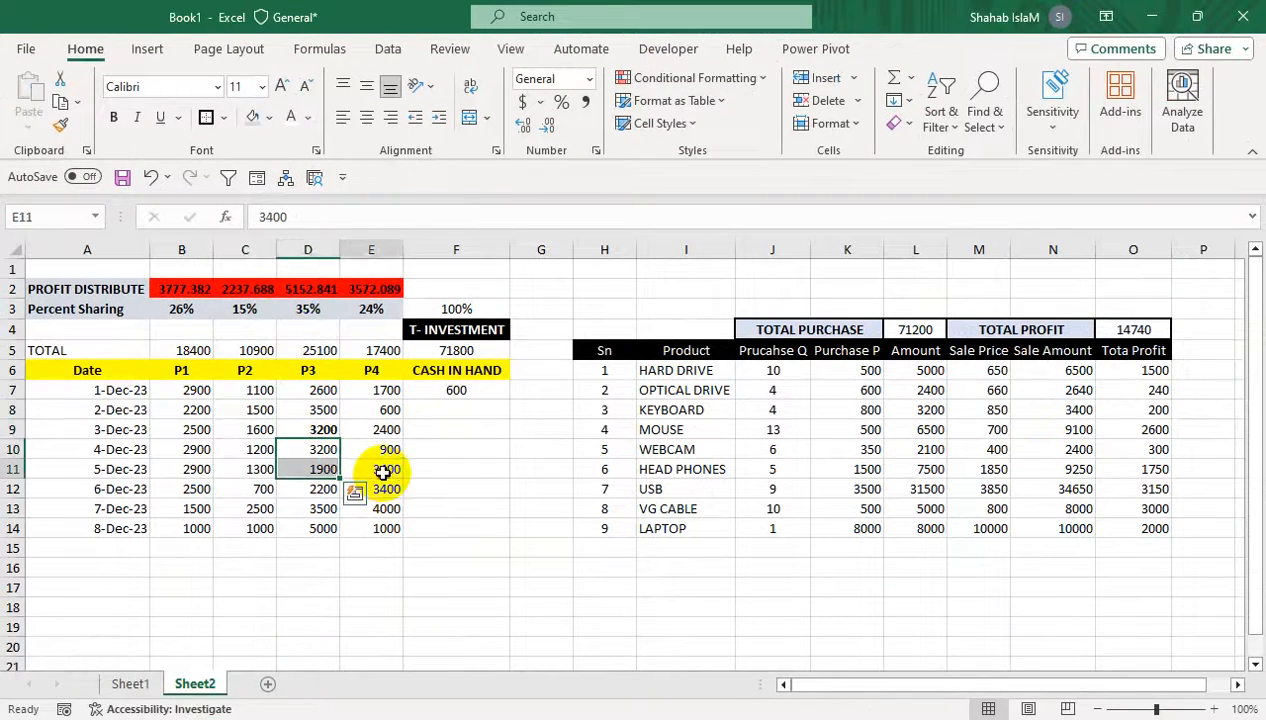
click(490, 407)
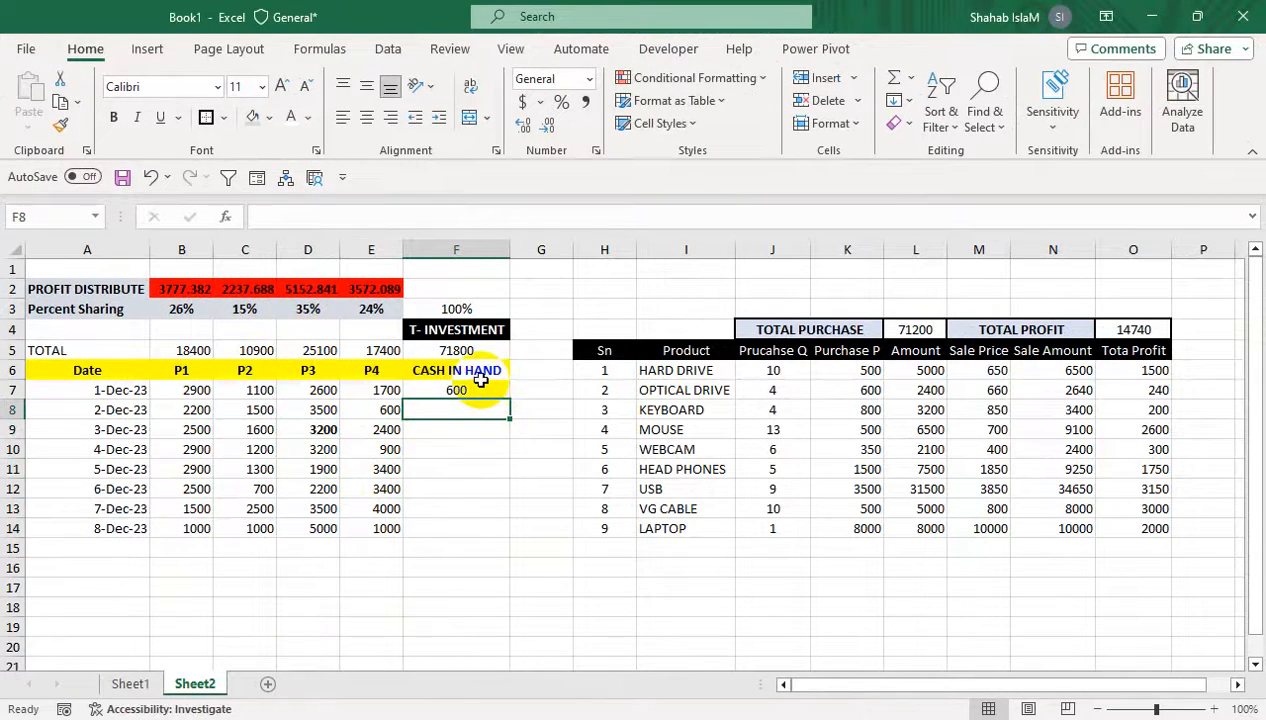
click(468, 390)
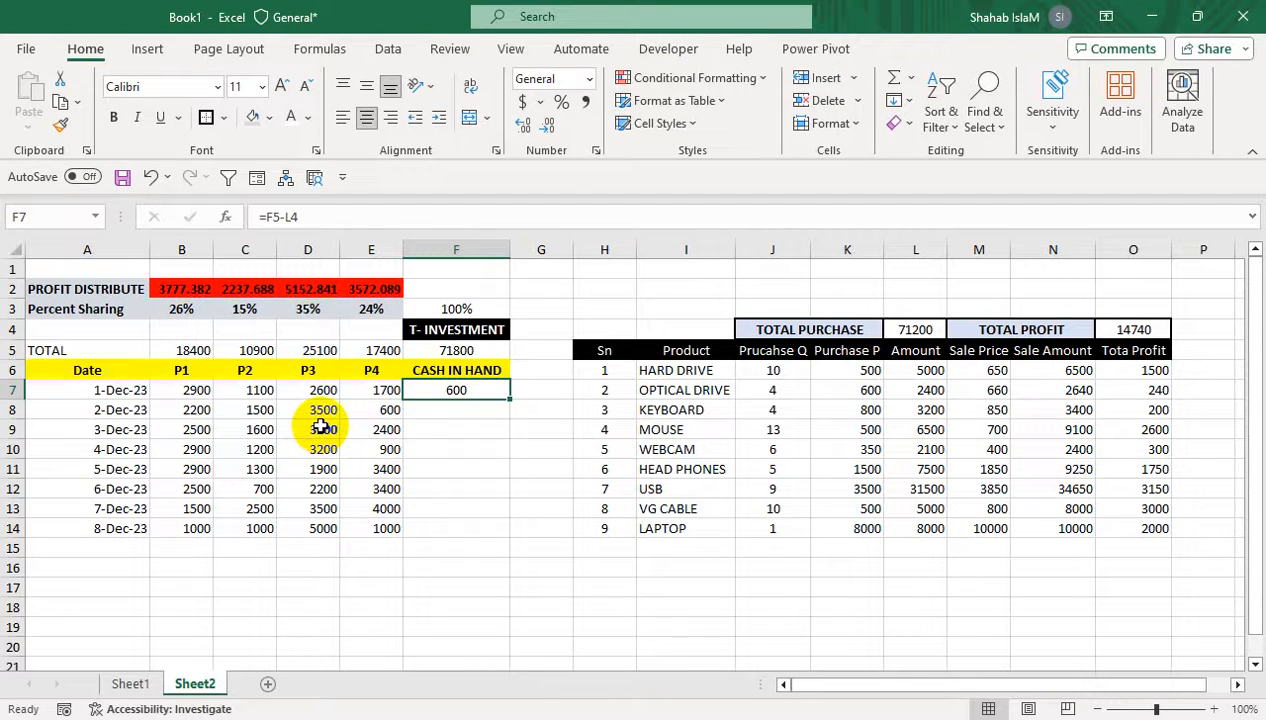
click(1048, 470)
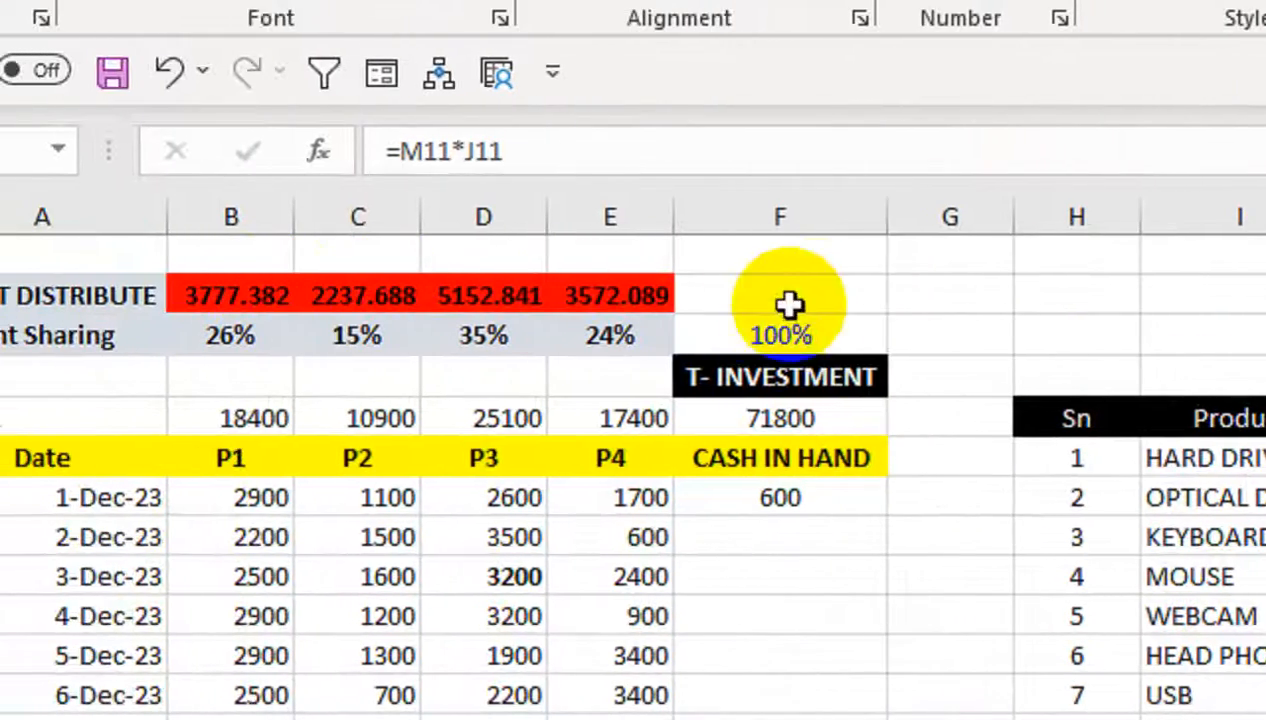
Enter =SUM(B2:E2) in F2 to total the profit distributed to the four partners
click(790, 298)
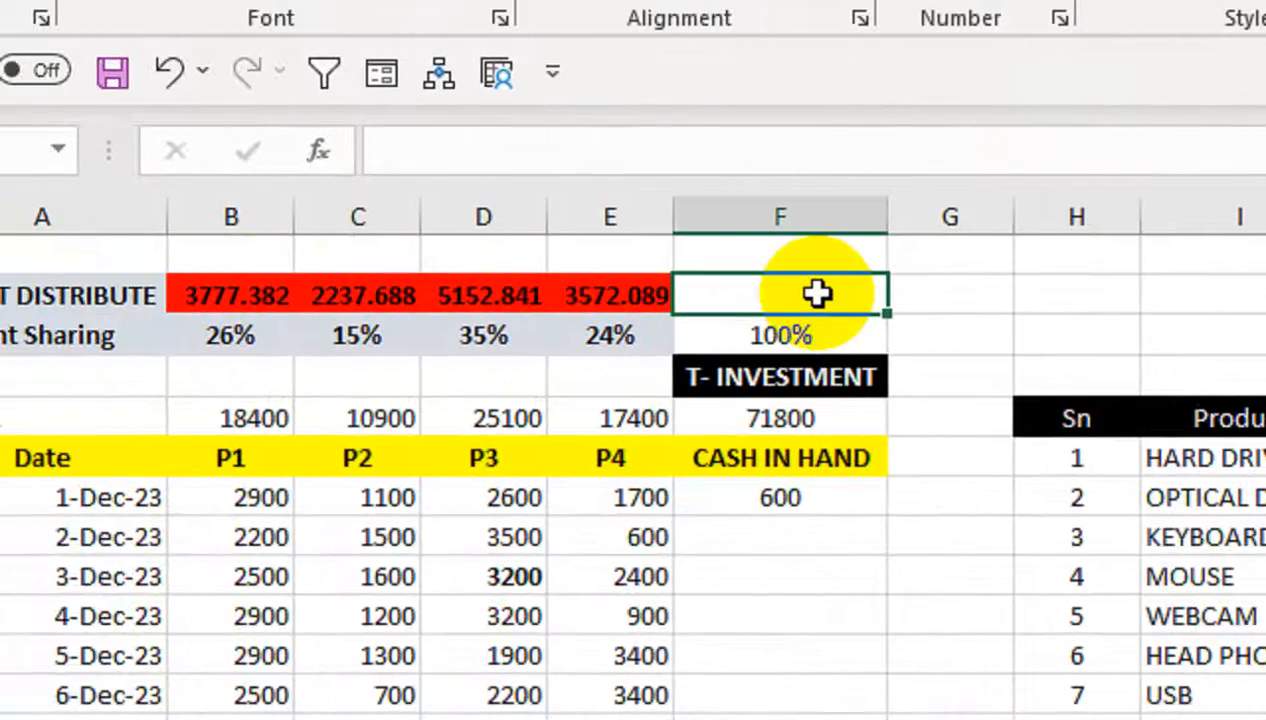
text(=SUM()
key(Left)
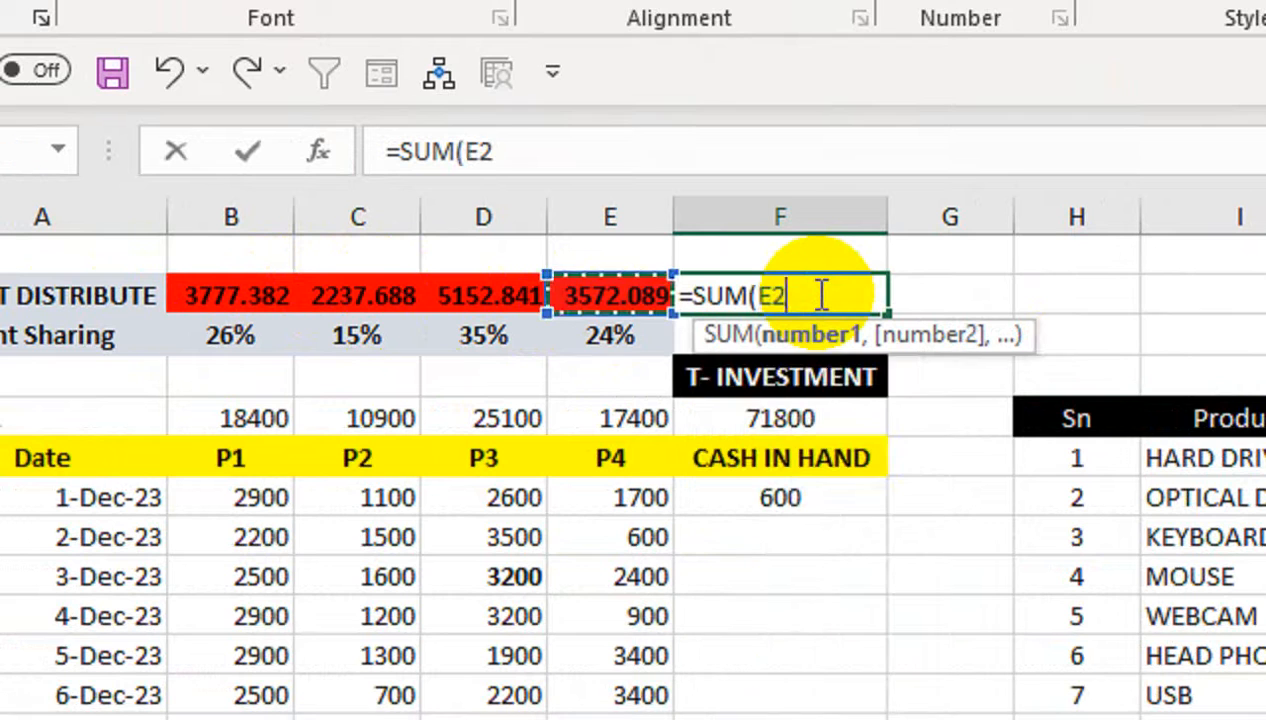
key(shift+Left)
key(shift+Left)
key(shift+Left)
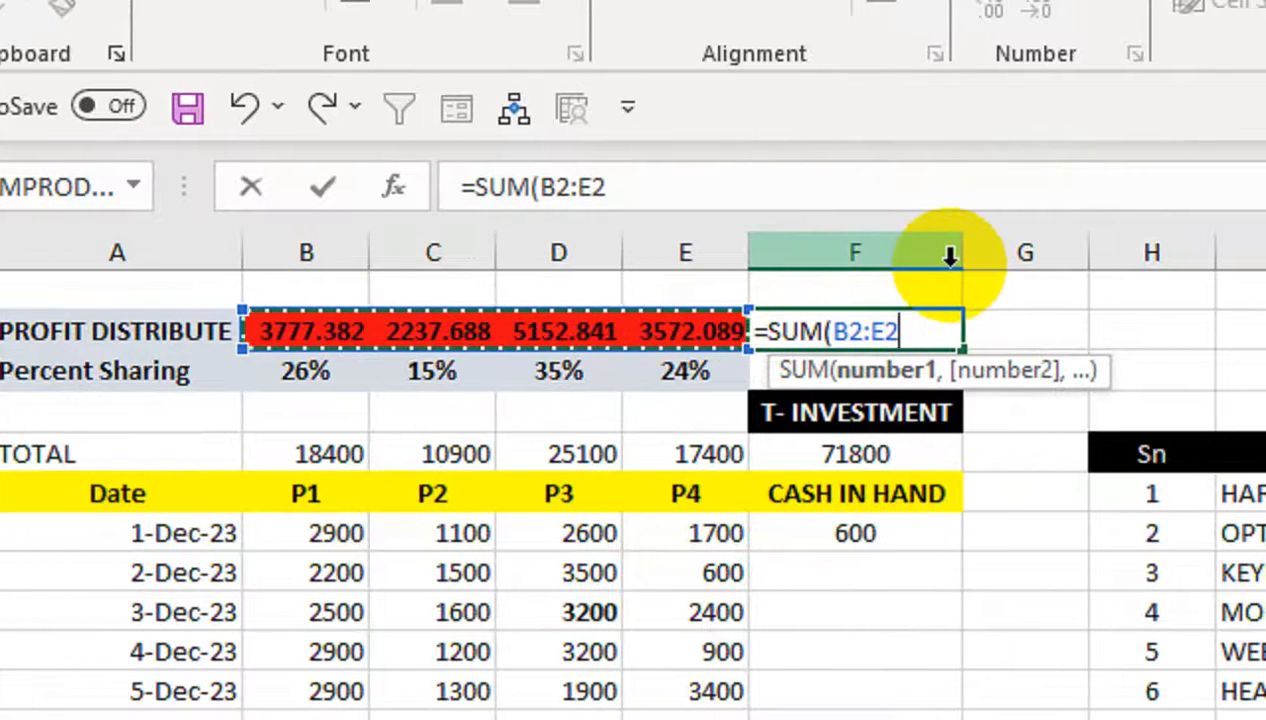
text())
key(Return)
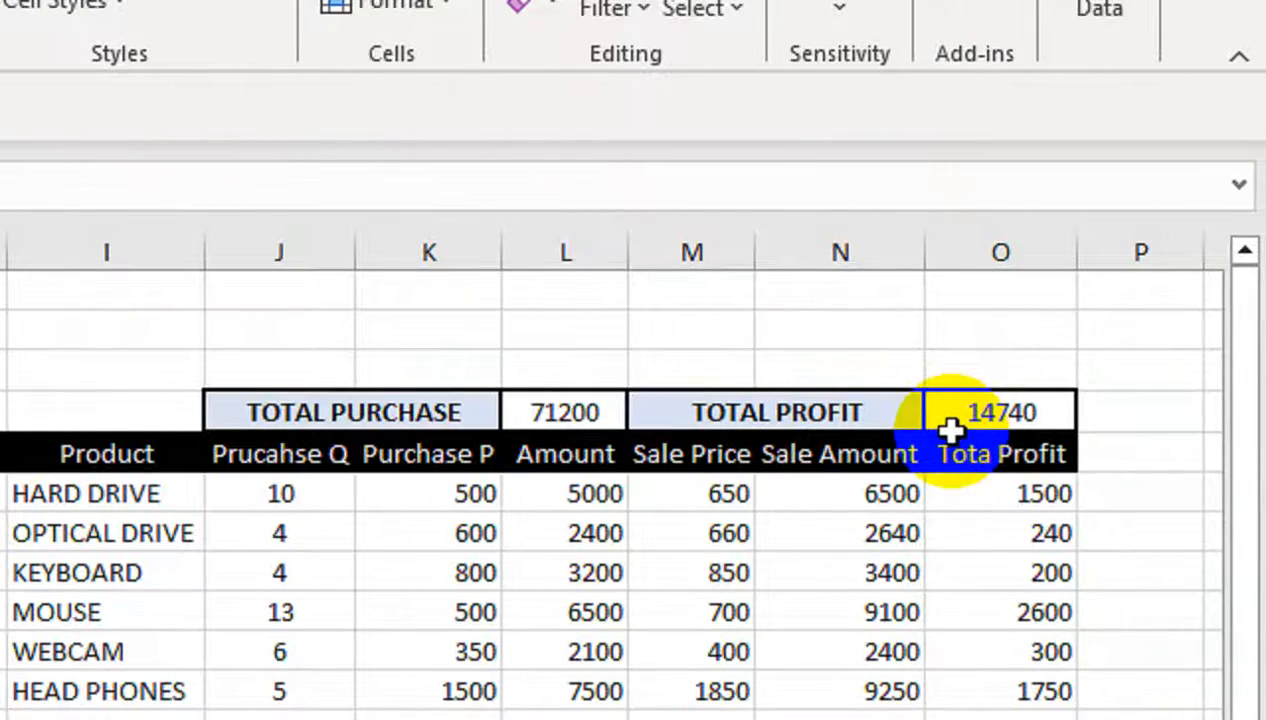
Format the distributed profit total in F2 with a light blue fill, bold text and font size 14
click(488, 289)
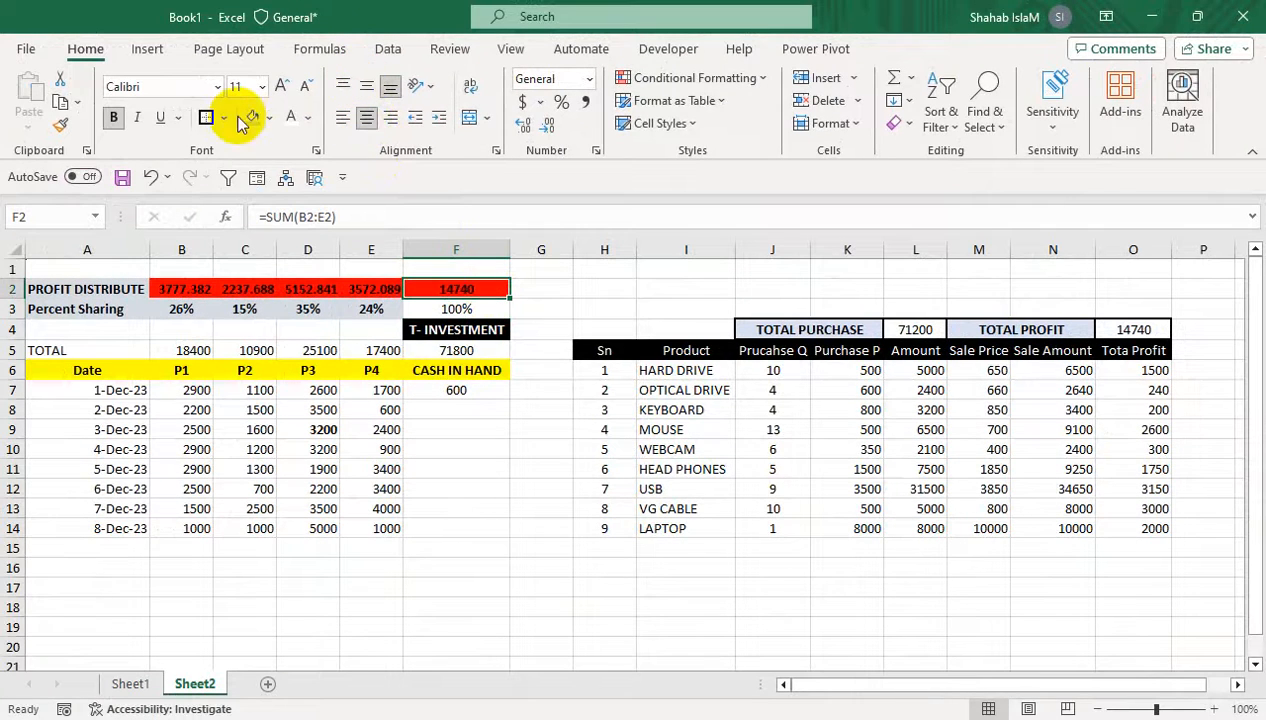
click(268, 118)
click(335, 204)
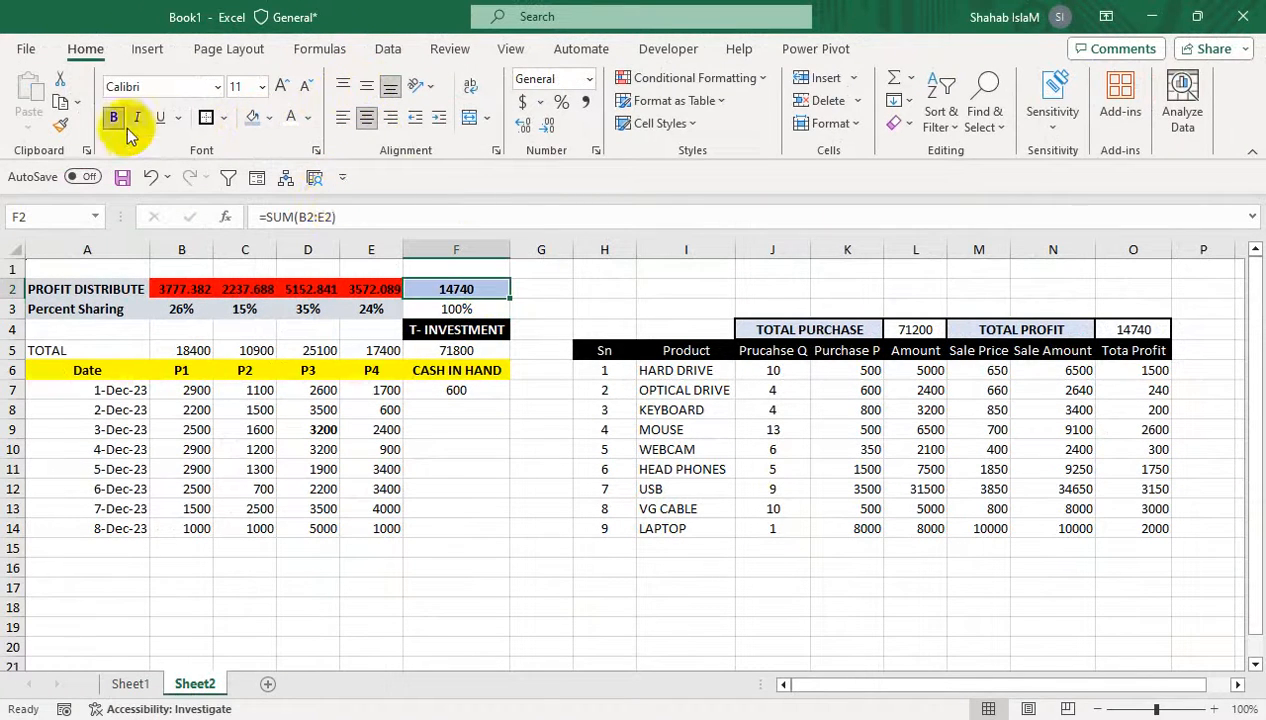
click(283, 86)
click(284, 87)
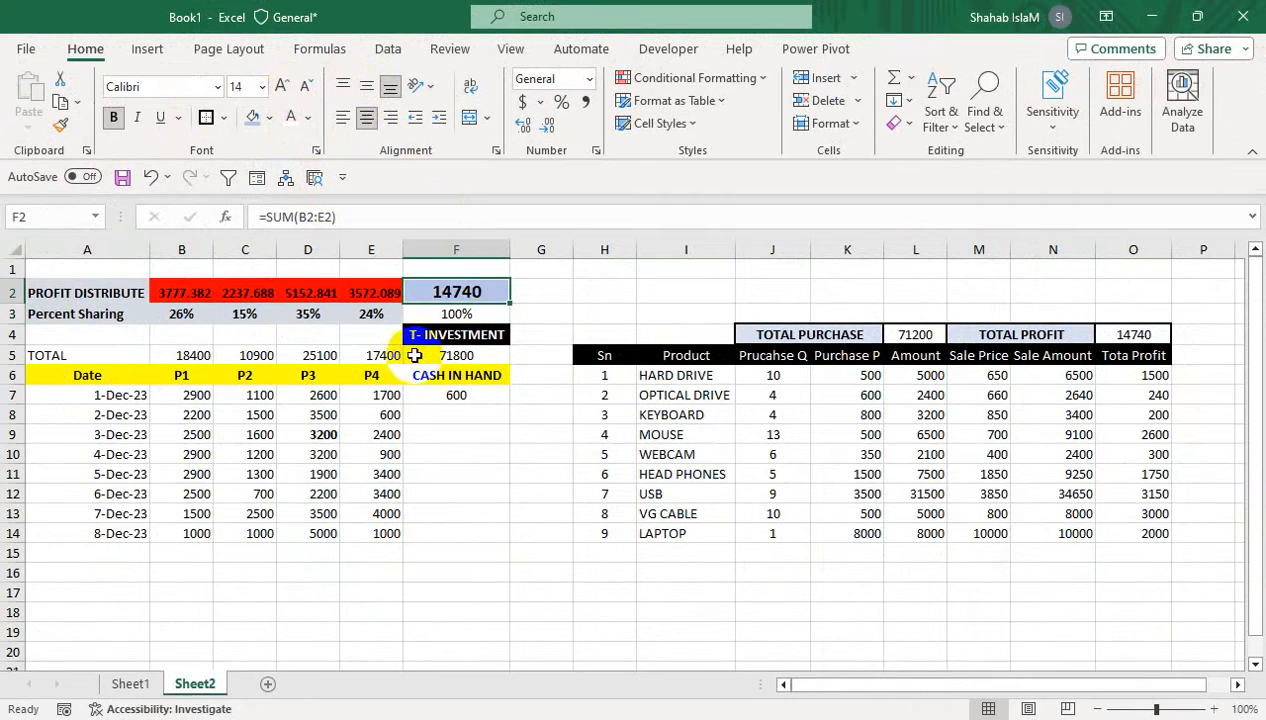
Format the total investment in F5 with the light blue fill, font size 14 and bold text
click(447, 354)
click(253, 117)
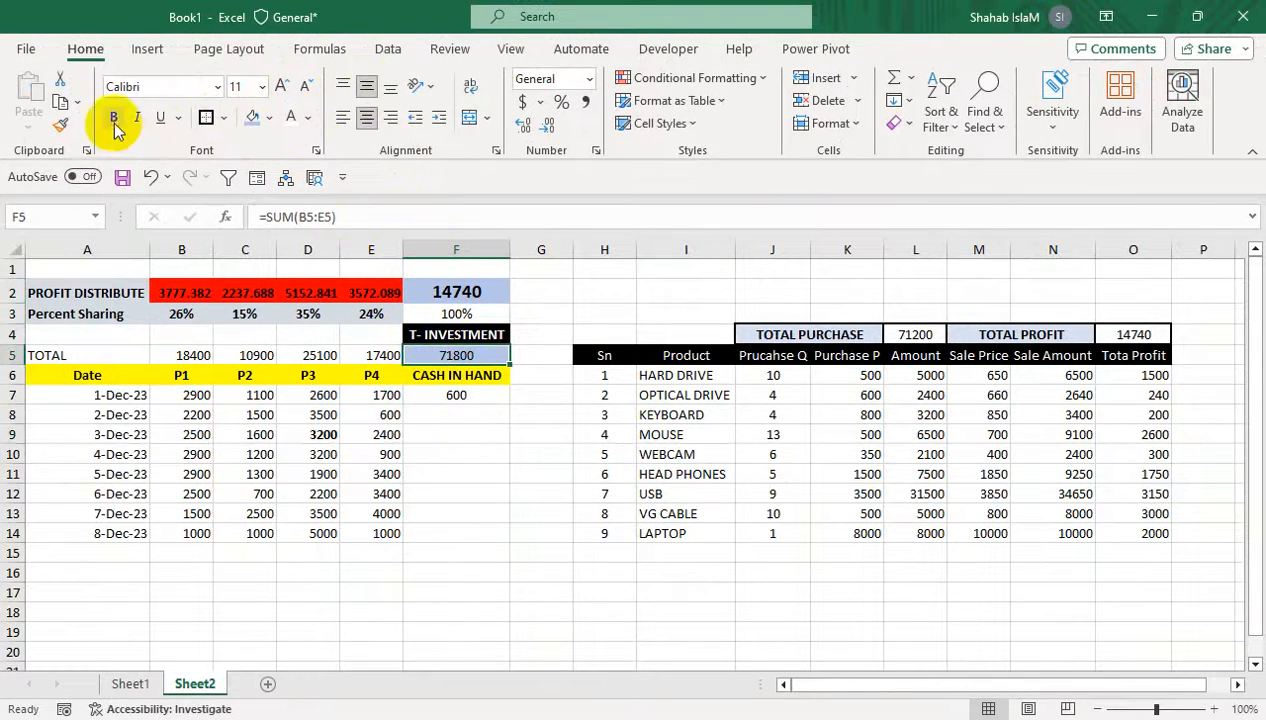
click(281, 86)
click(281, 86)
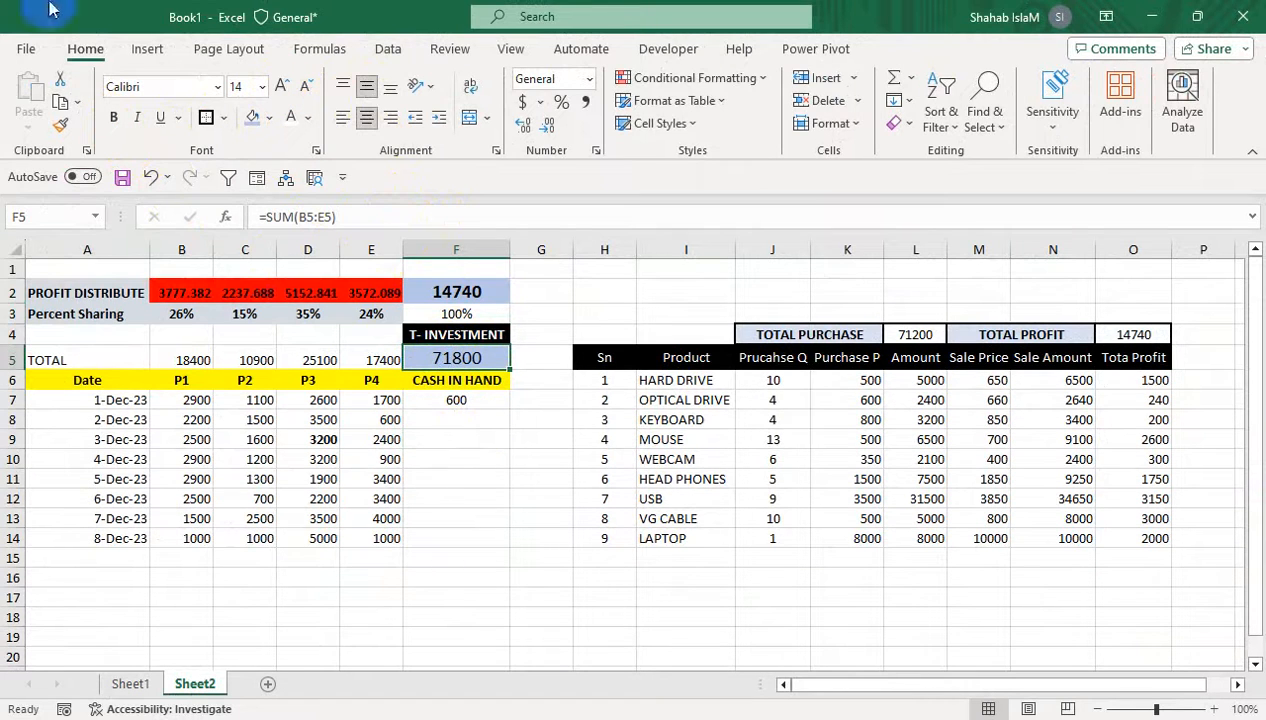
click(113, 117)
click(449, 420)
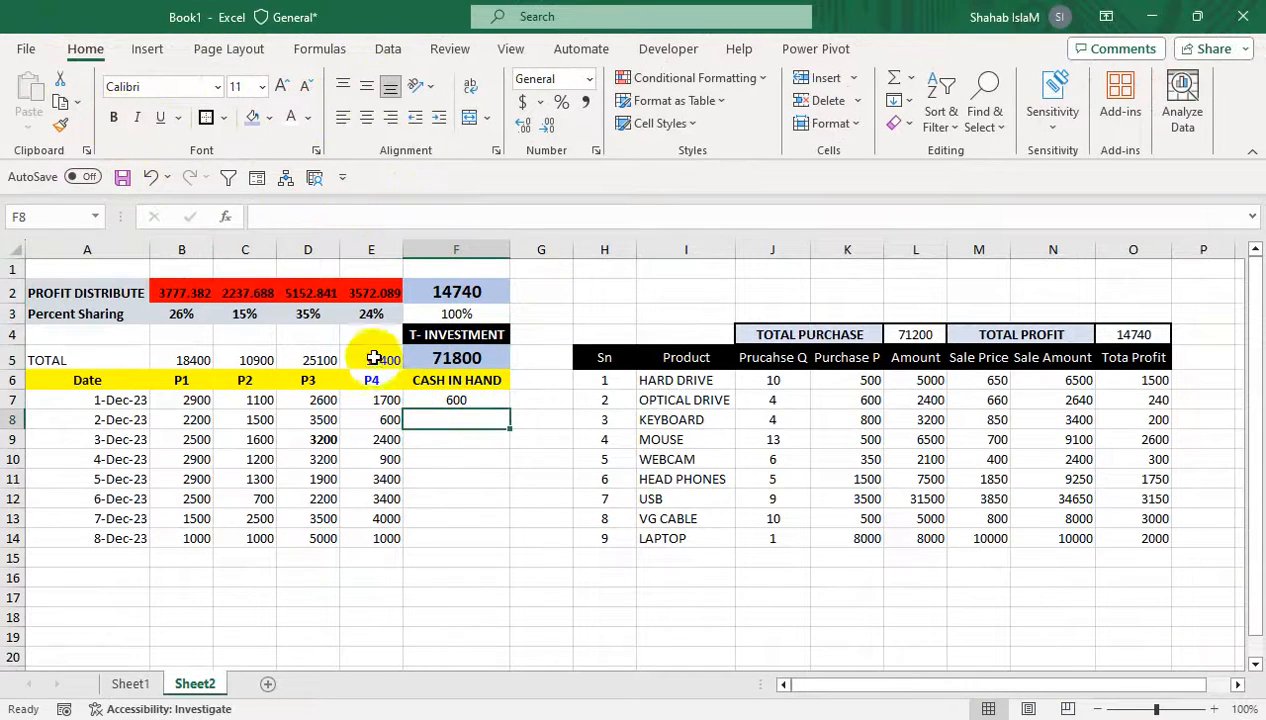
Fill the TOTAL row from A5 to E5 with light blue
drag(382, 360, 122, 350)
click(268, 118)
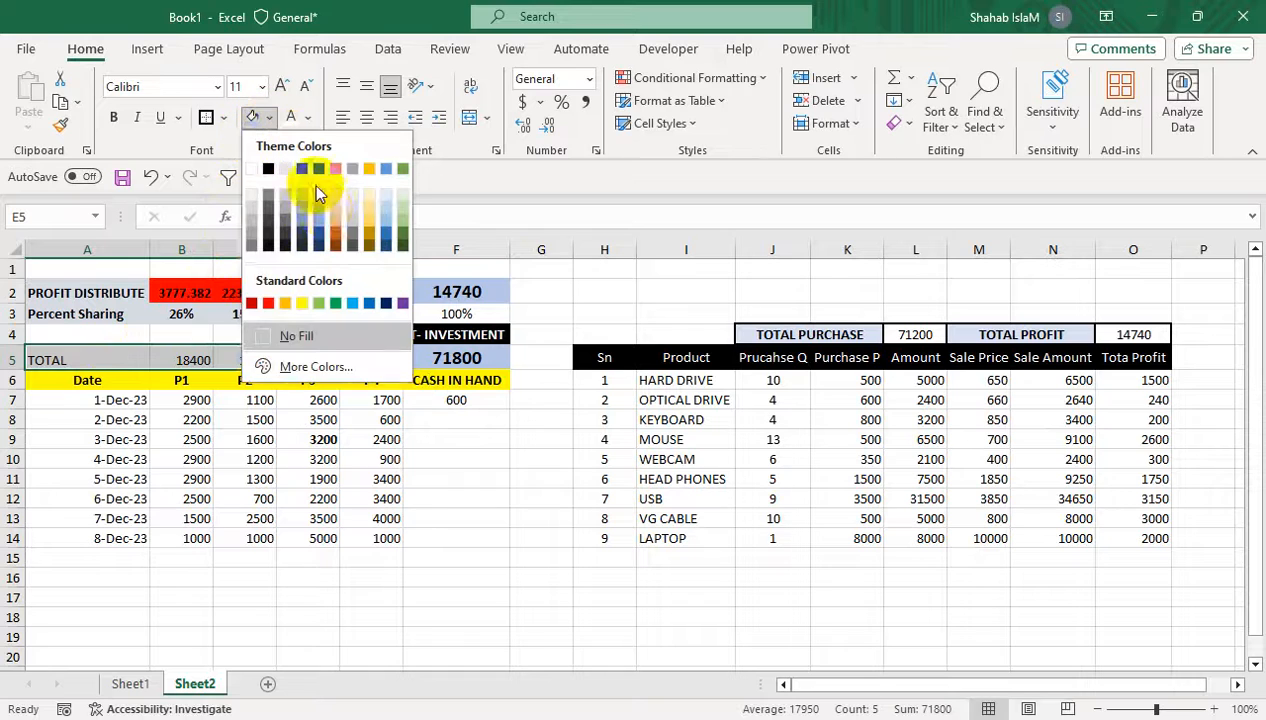
click(320, 211)
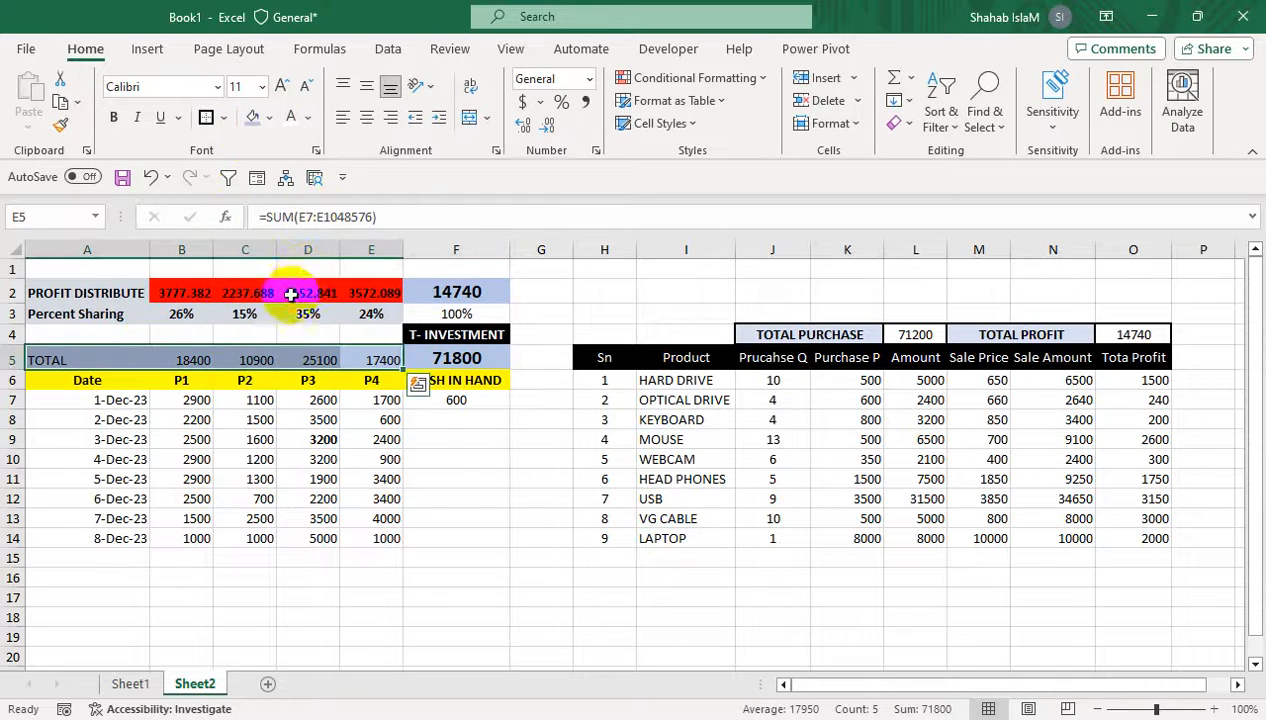
Give the TOTAL label in A5 a darker blue fill and white font color
click(115, 363)
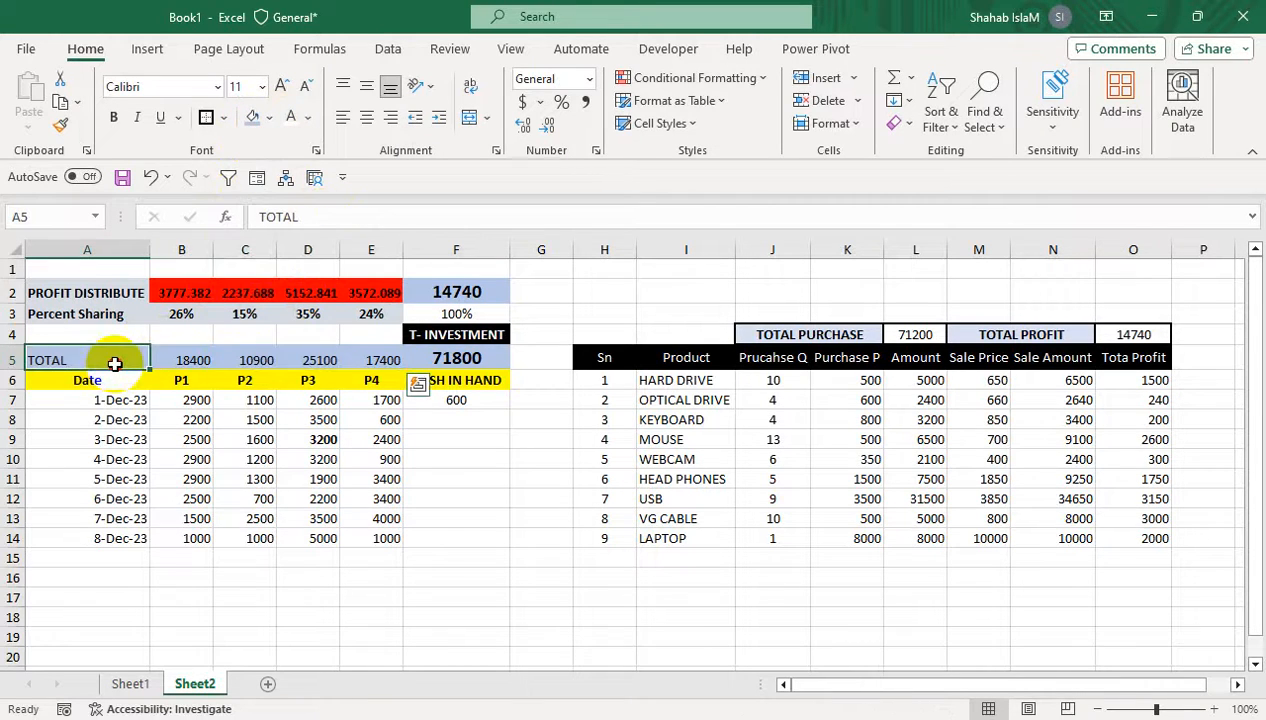
click(268, 118)
click(318, 168)
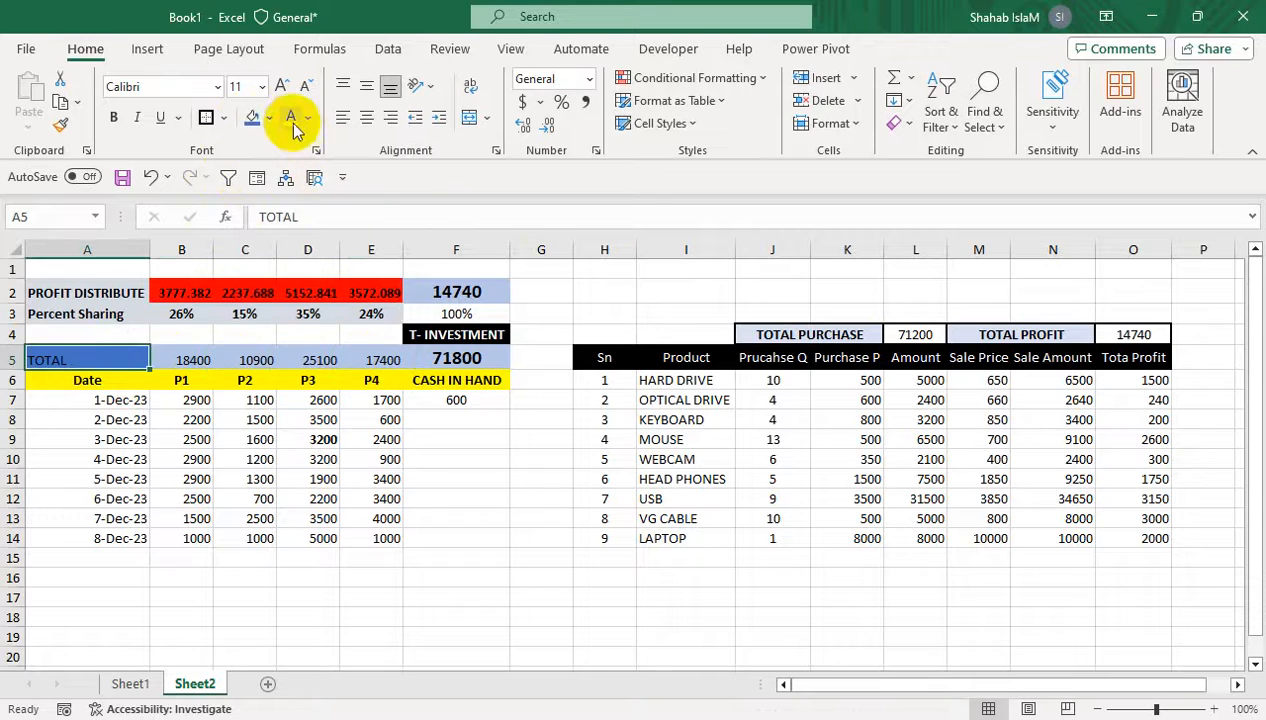
click(535, 495)
click(444, 438)
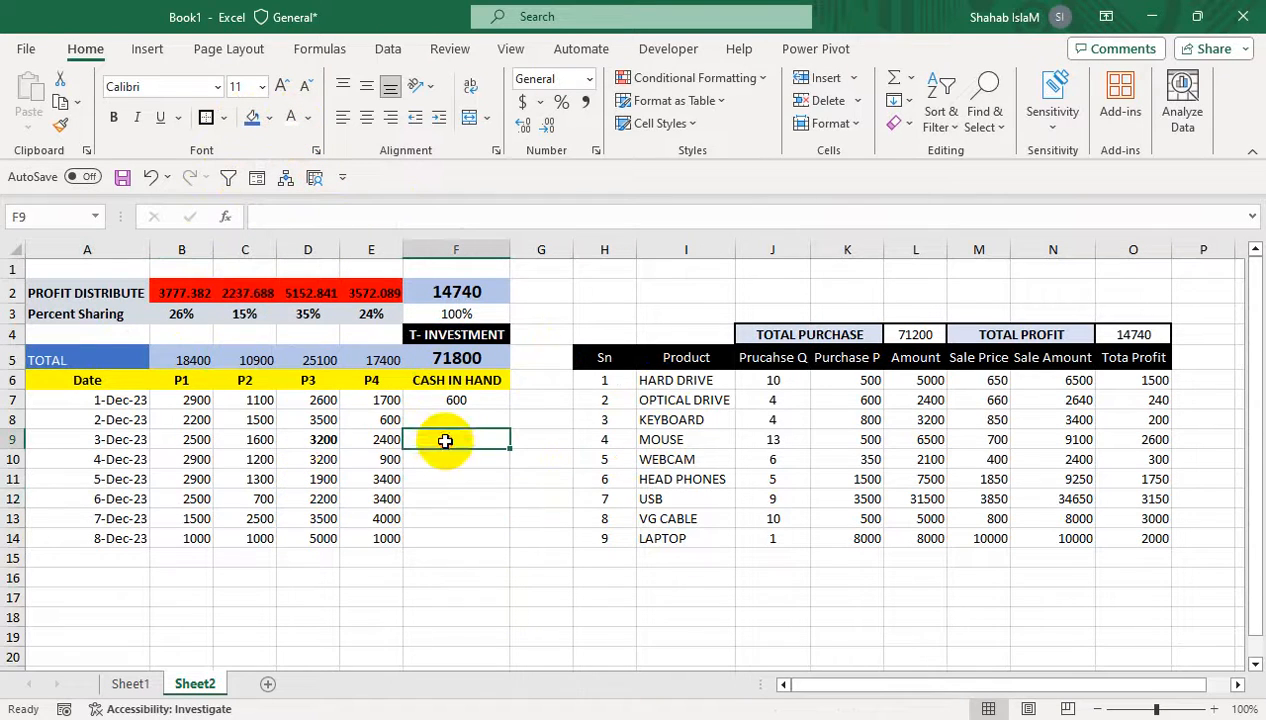